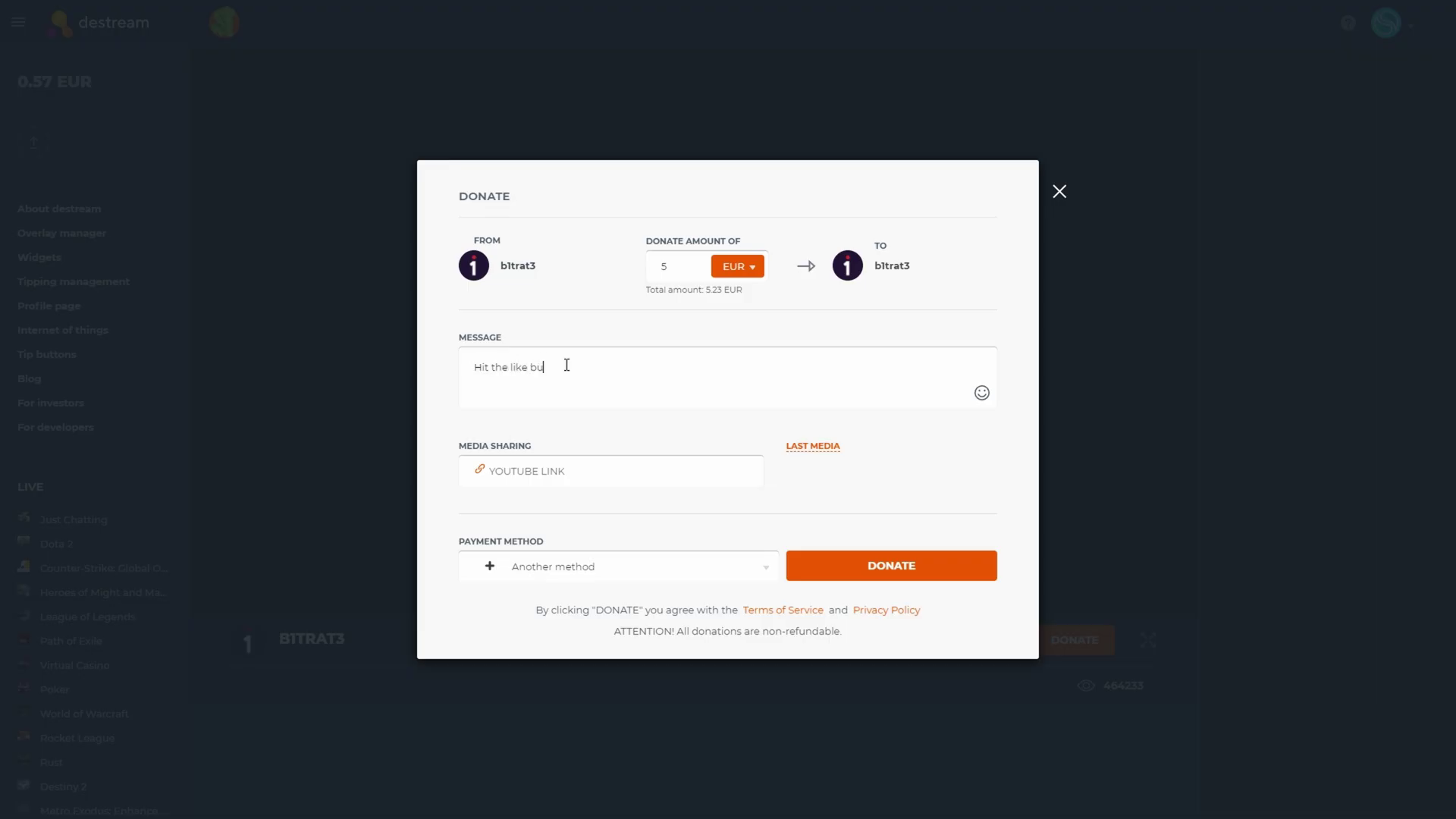
# Continue the 5 EUR donation to payment, try PayPal, then settle on bank card
pyautogui.click(877, 574)
pyautogui.click(533, 274)
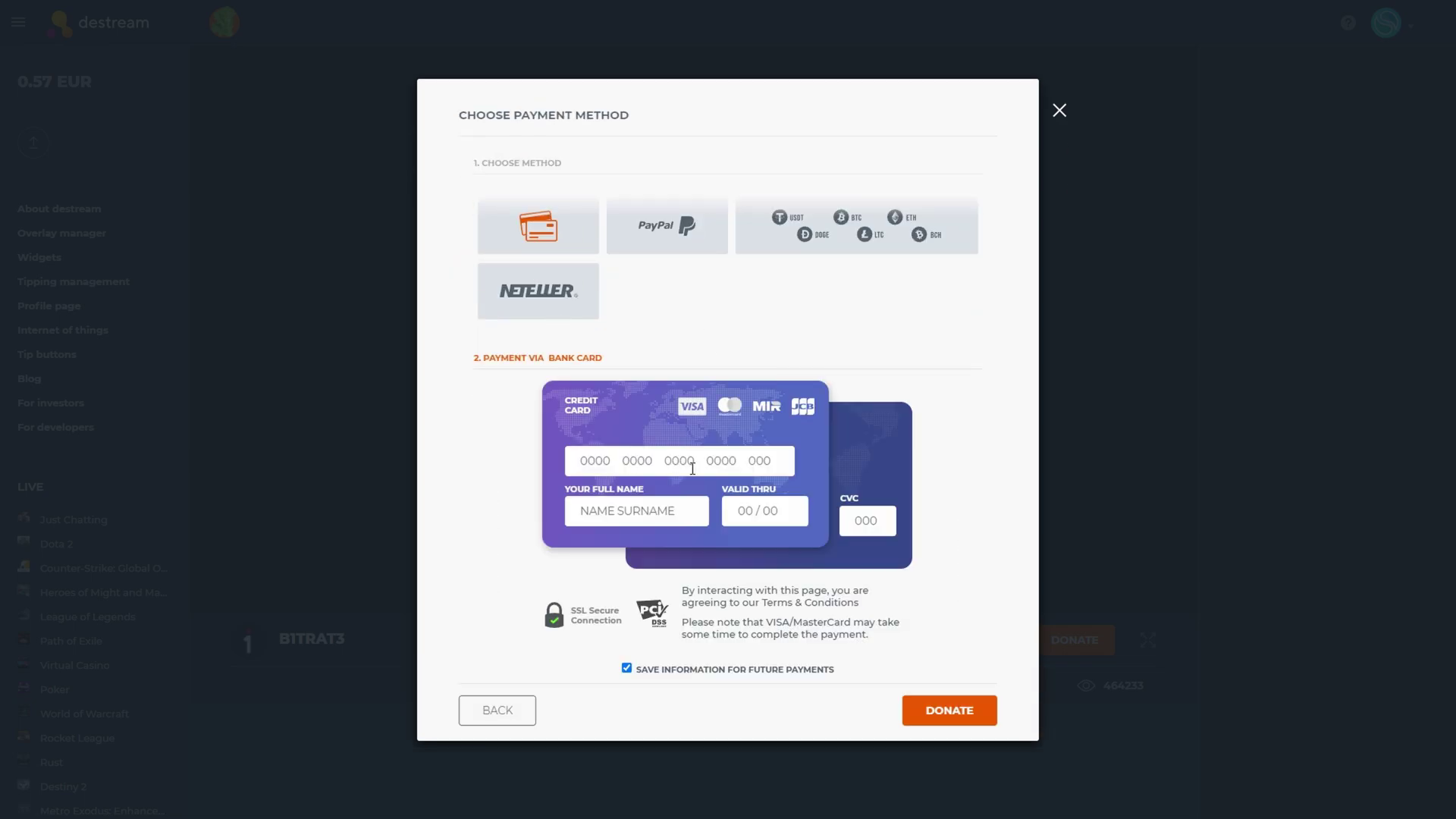
pyautogui.click(660, 240)
pyautogui.click(876, 563)
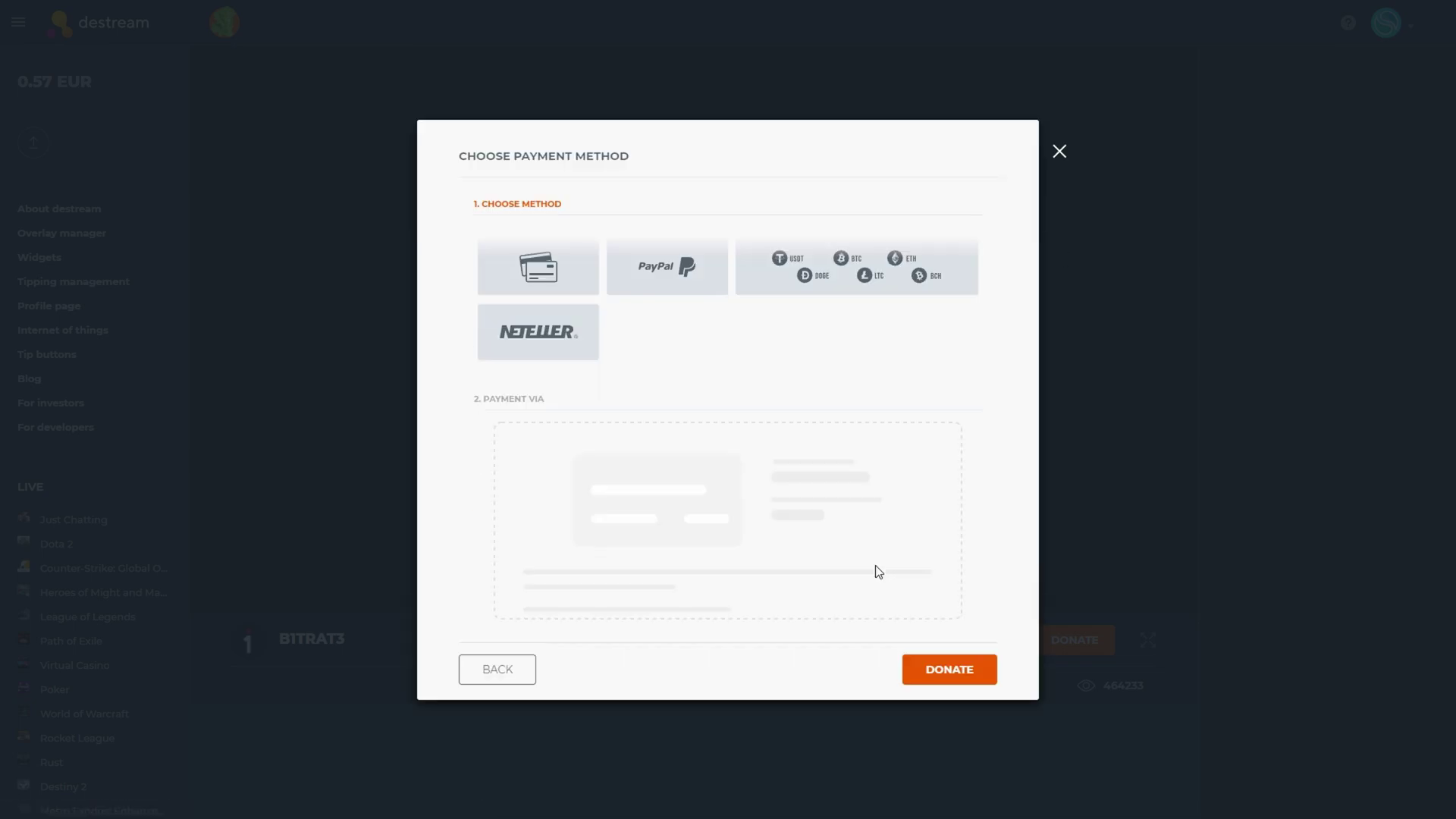
pyautogui.click(533, 271)
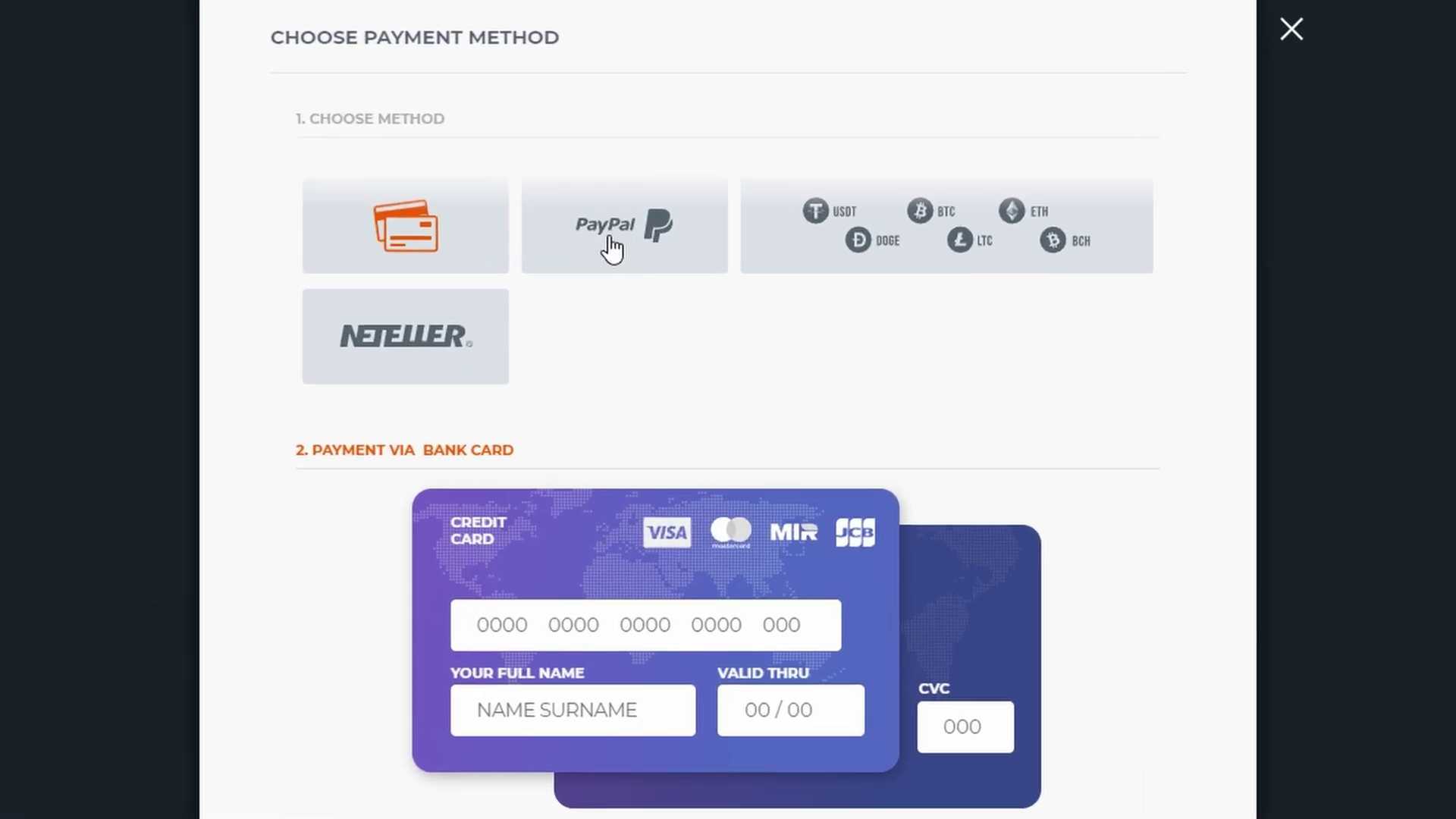
# Type a card number into the bank card field
pyautogui.write('1234567891011121314')
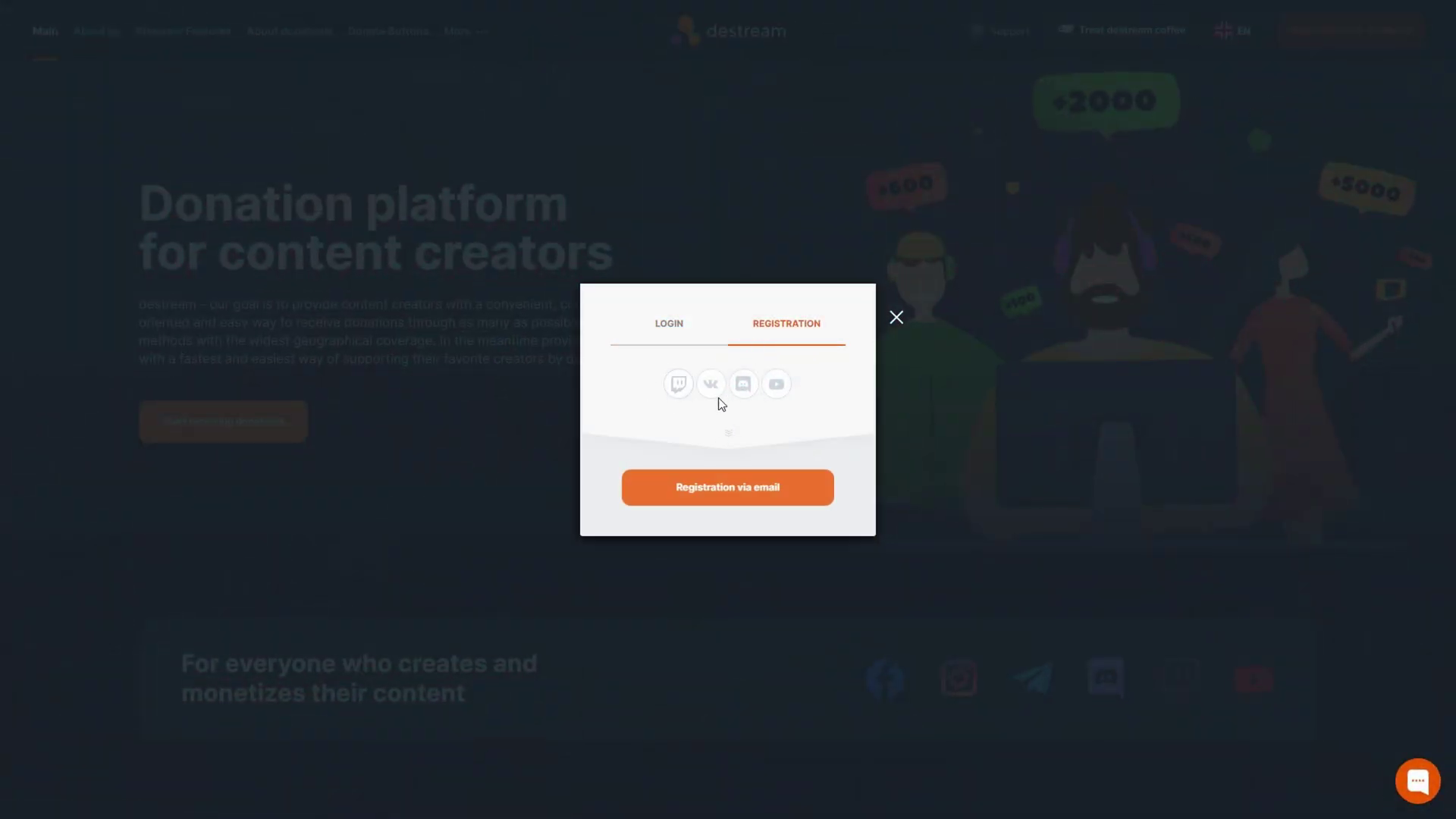
# Switch to login, open account Settings and confirm starting Account Verification
pyautogui.click(674, 326)
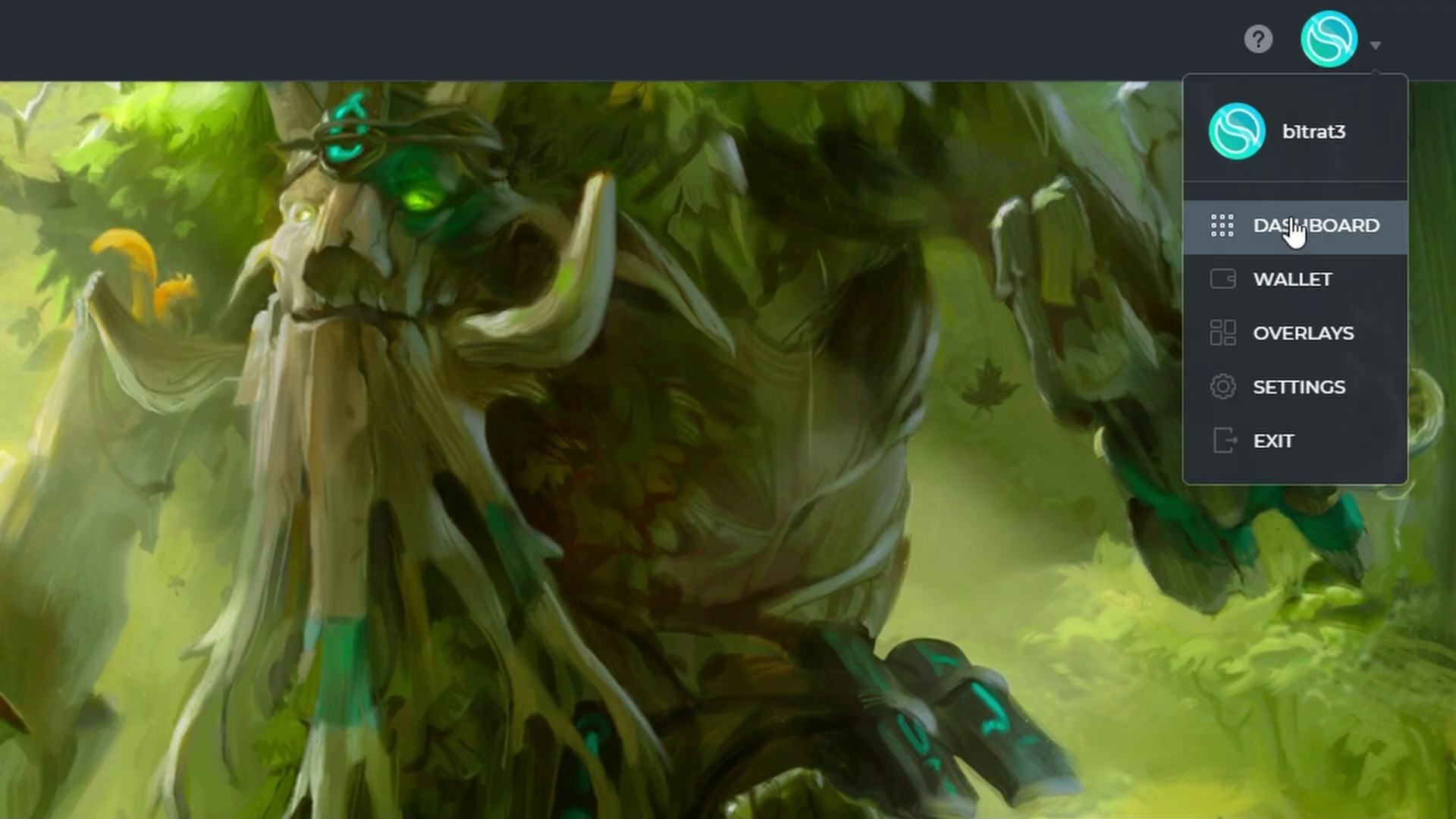
pyautogui.click(1229, 396)
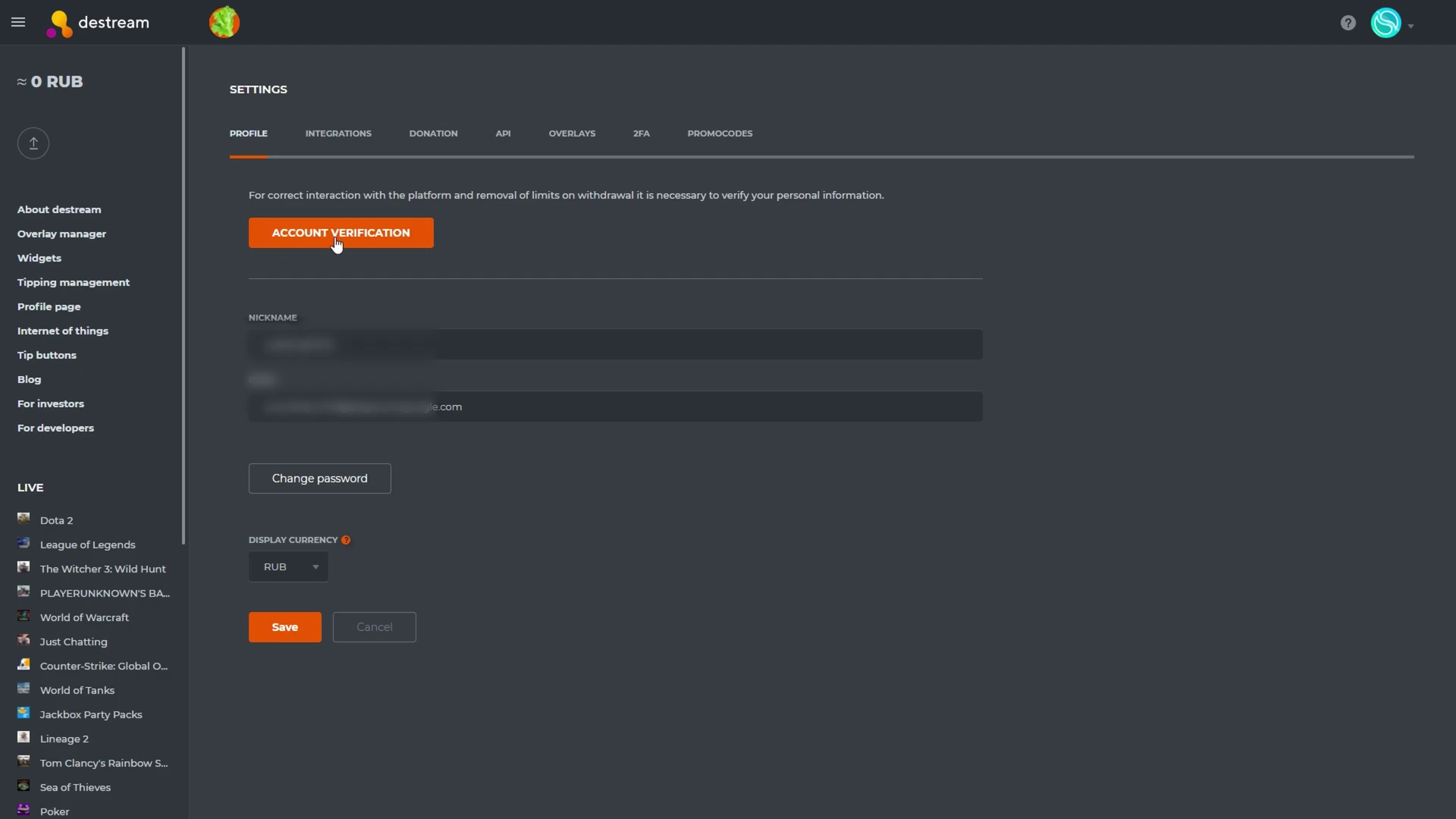
pyautogui.click(337, 238)
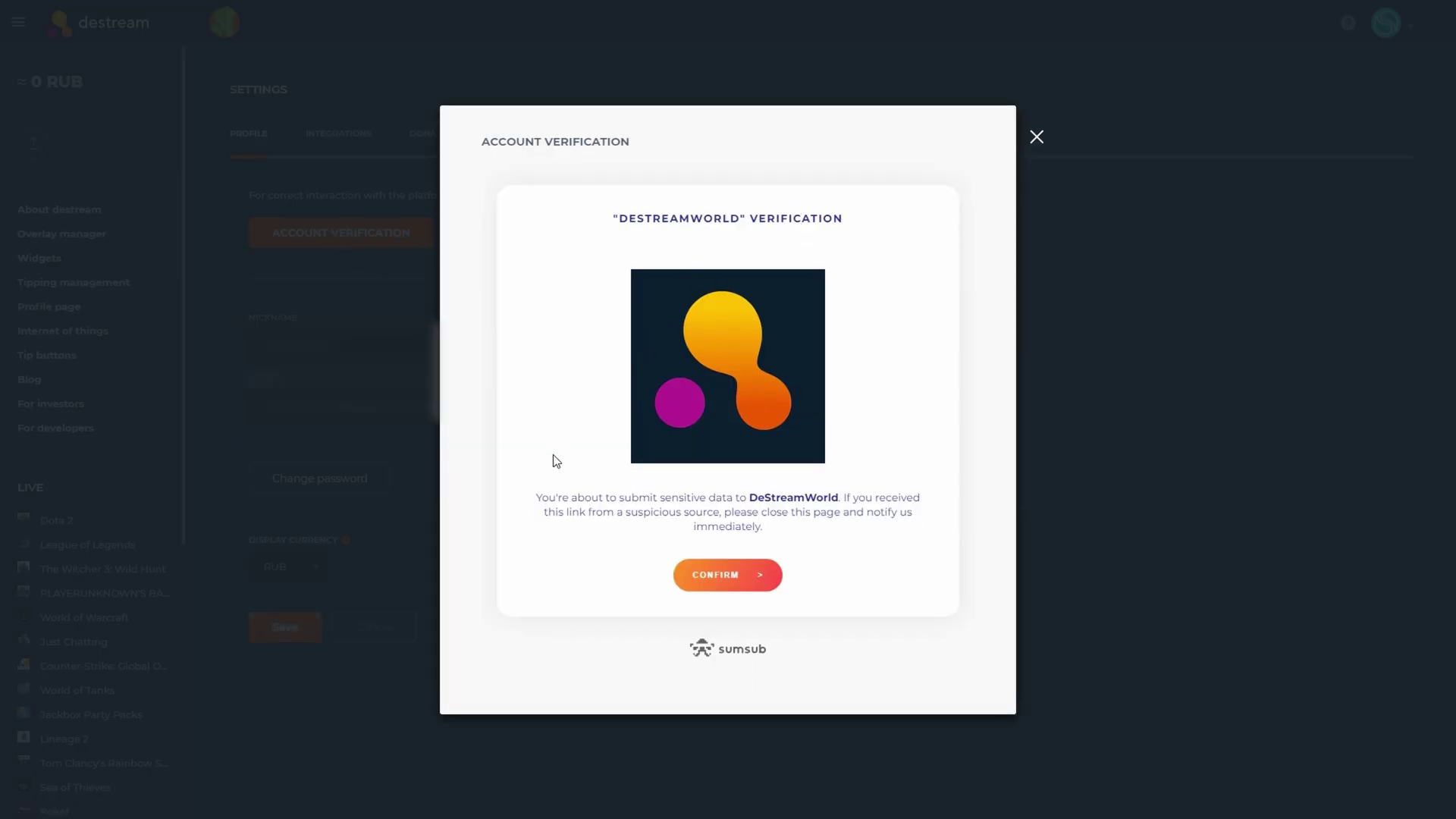
pyautogui.click(728, 573)
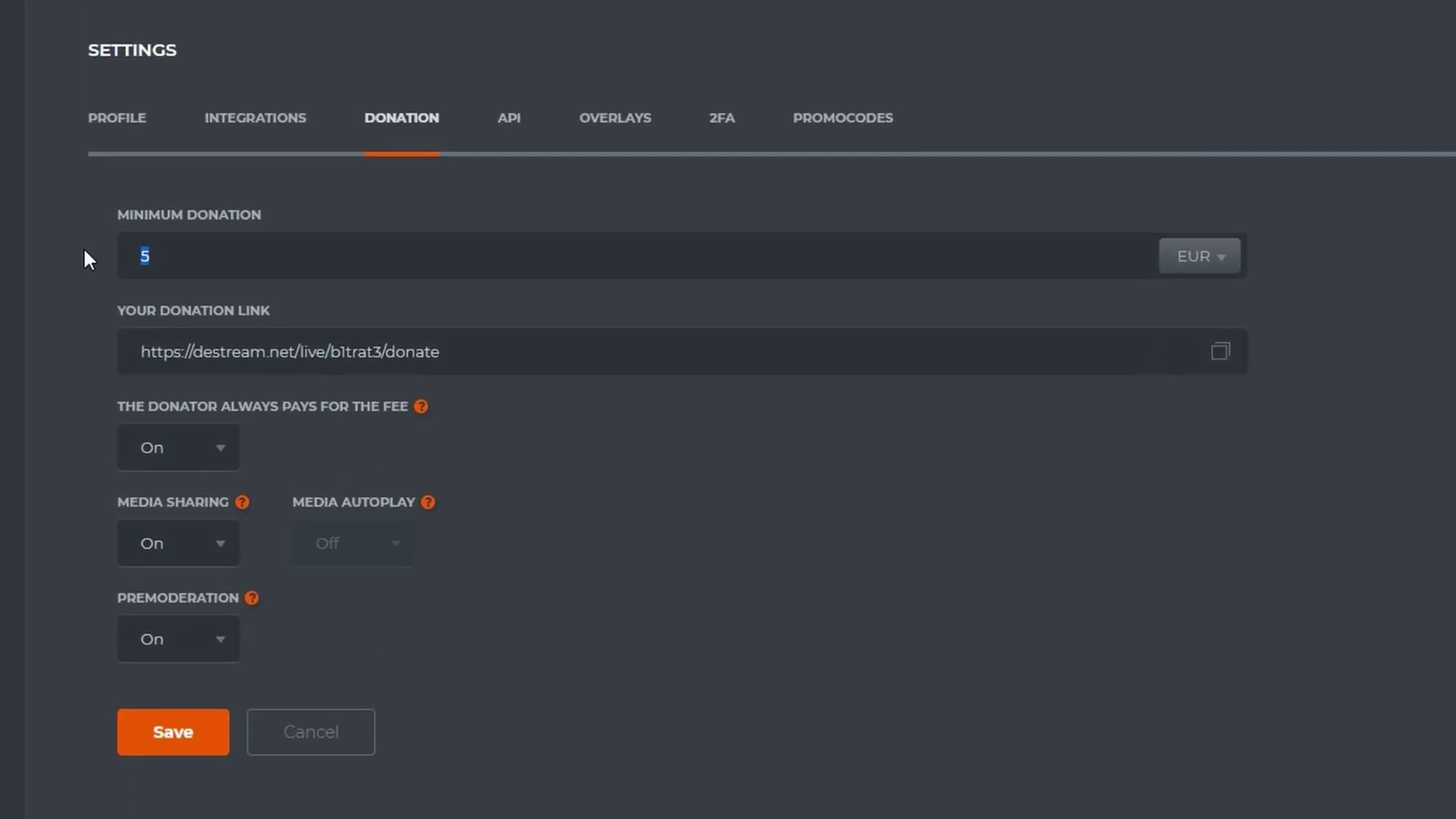
# Keep a 5 EUR minimum, donator-paid fee, media sharing and premoderation on, then save
pyautogui.press('Right')
pyautogui.click(213, 459)
pyautogui.click(216, 463)
pyautogui.click(194, 544)
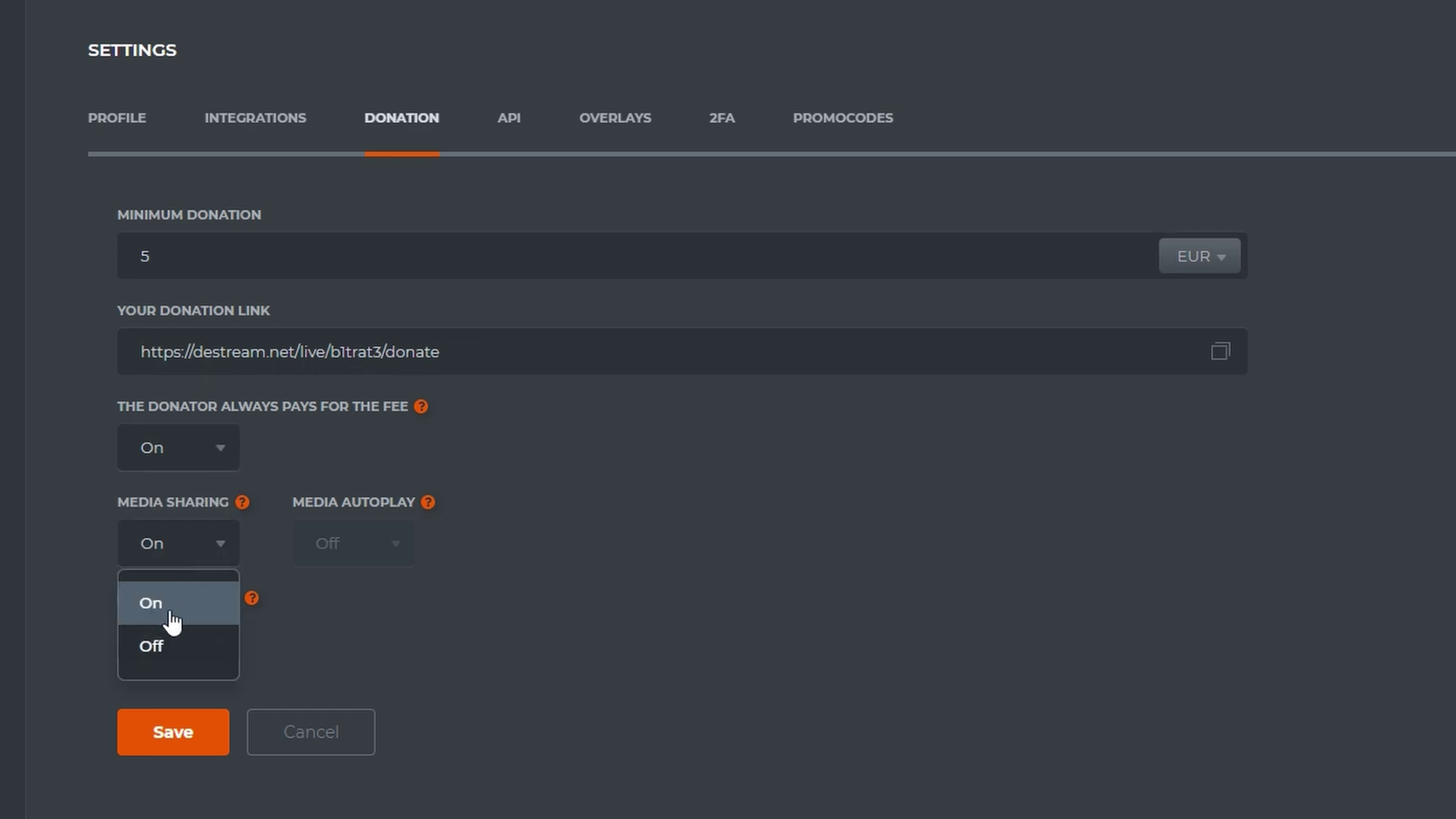
pyautogui.click(182, 658)
pyautogui.click(182, 660)
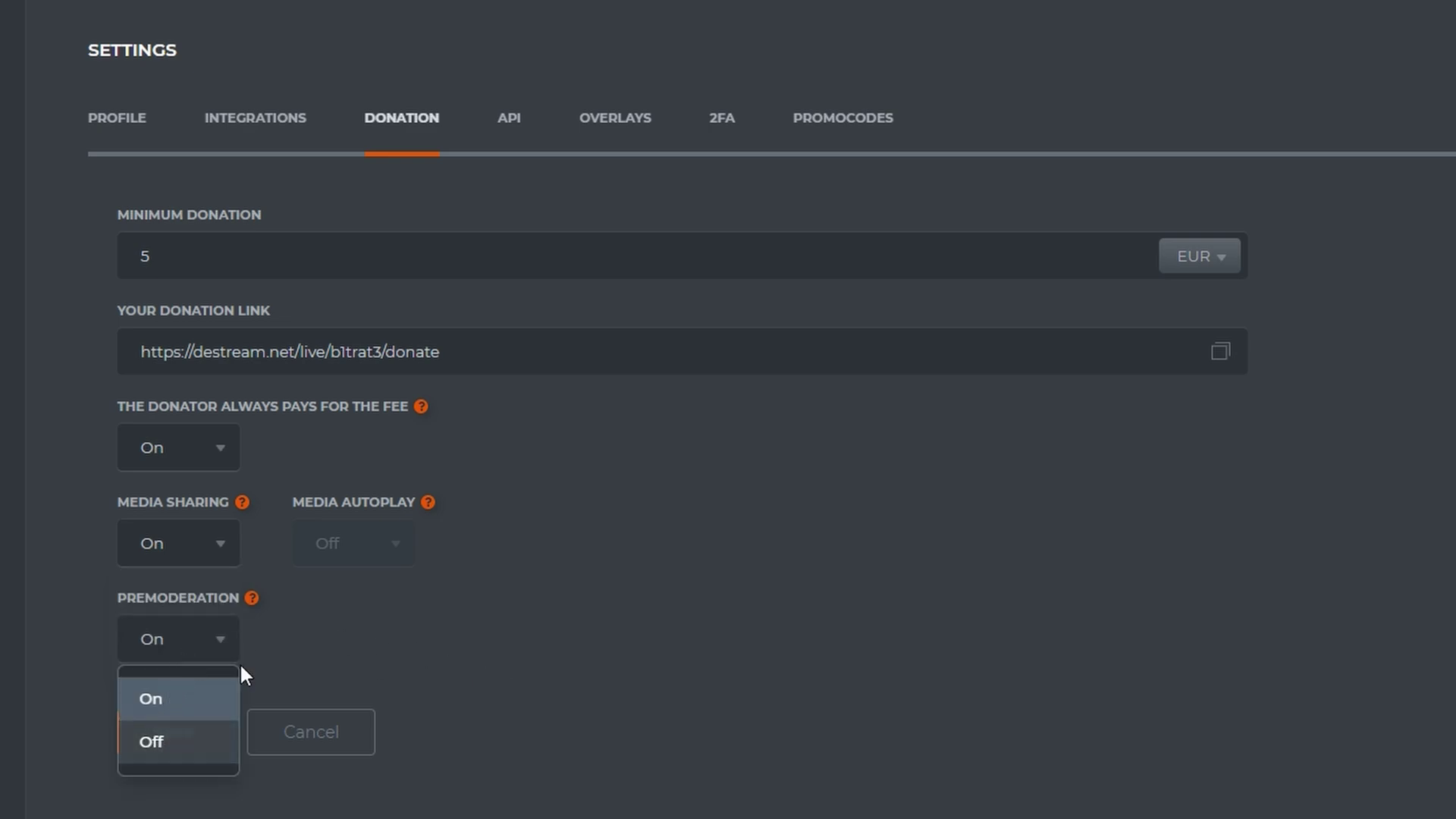
pyautogui.click(550, 620)
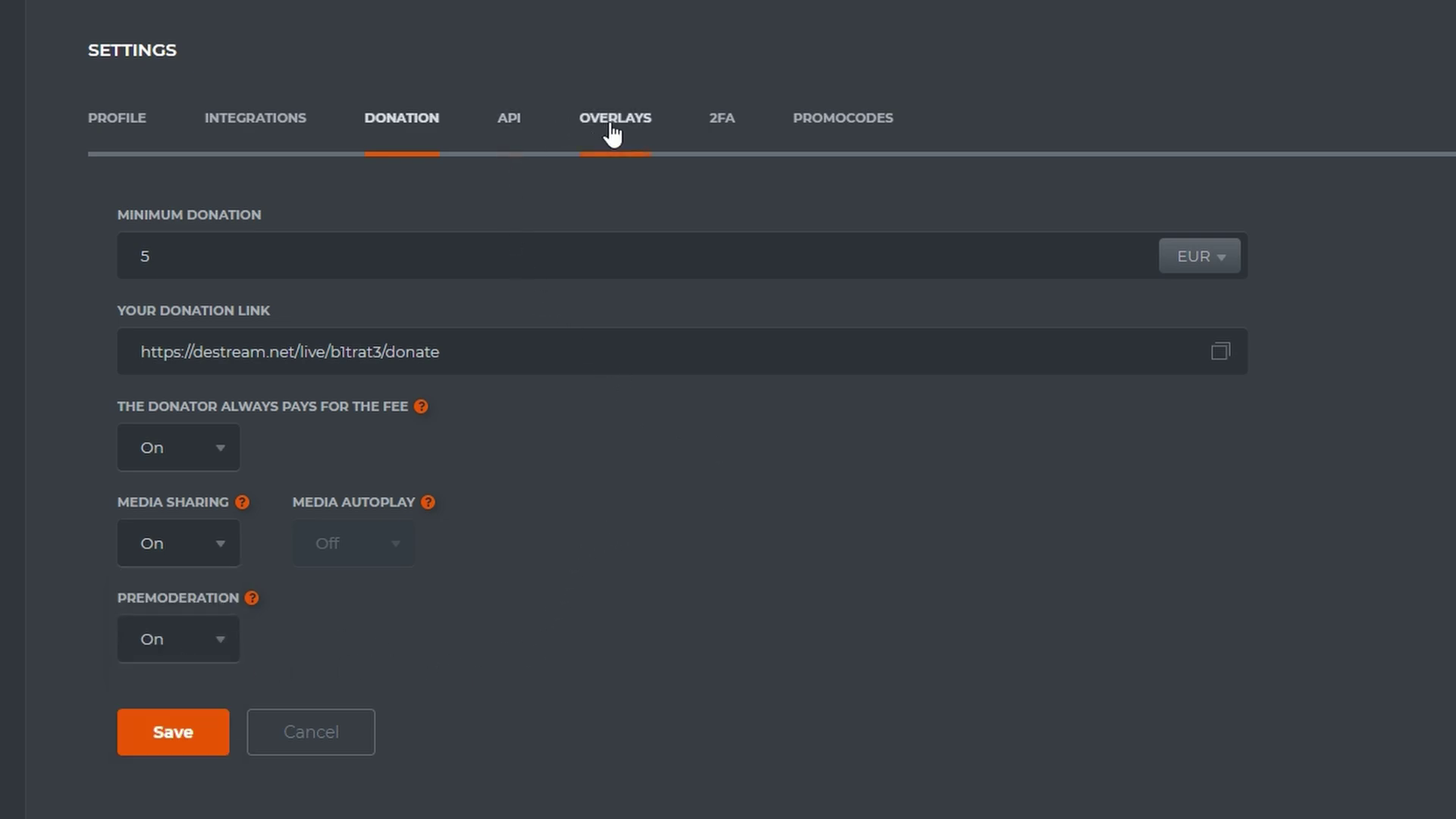
pyautogui.click(163, 735)
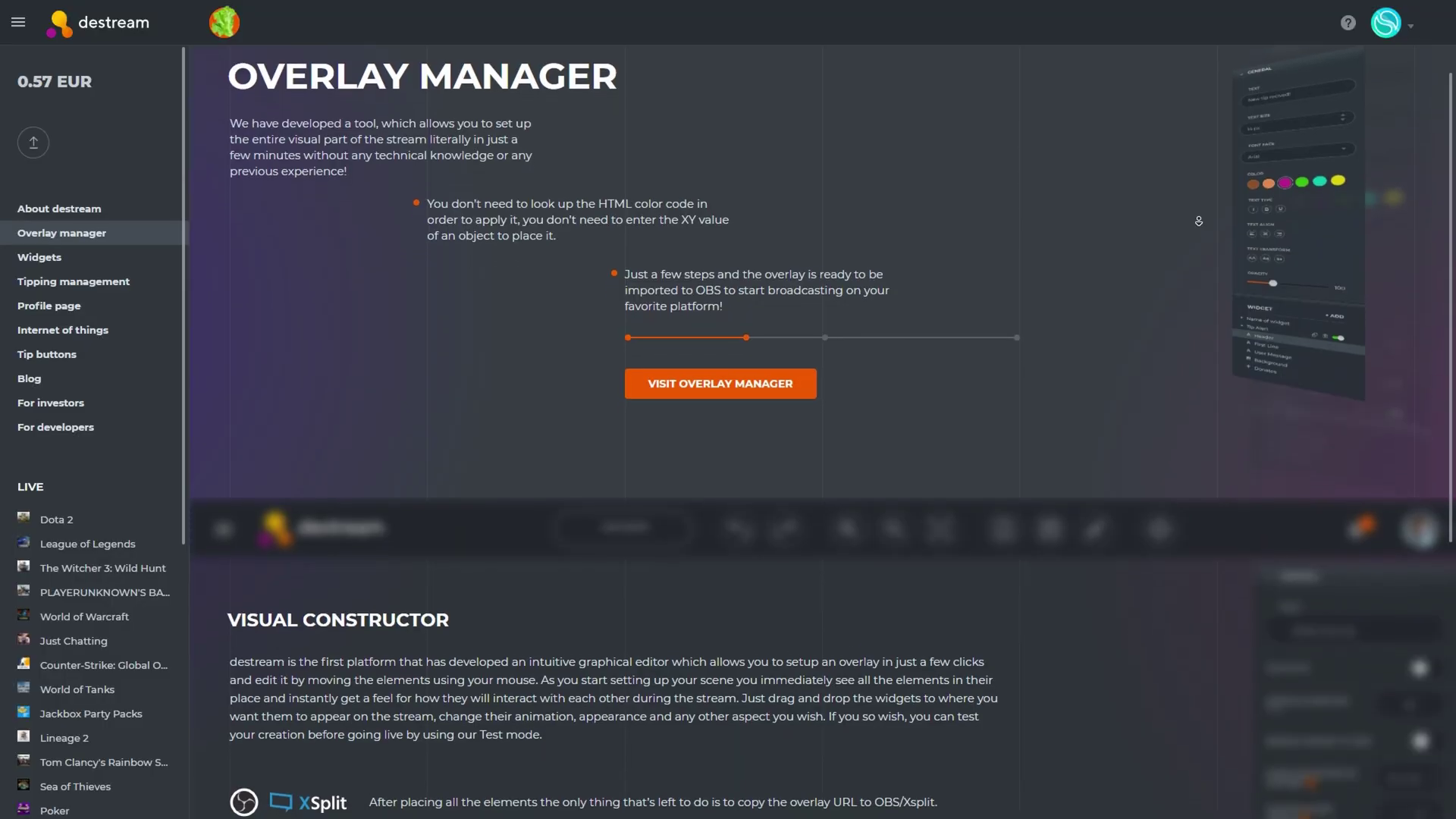
# Create a new overlay named 'Gameplay Scene' from the Overlay Manager
pyautogui.scroll(-2, 1198, 220)
pyautogui.scroll(-2, 1198, 221)
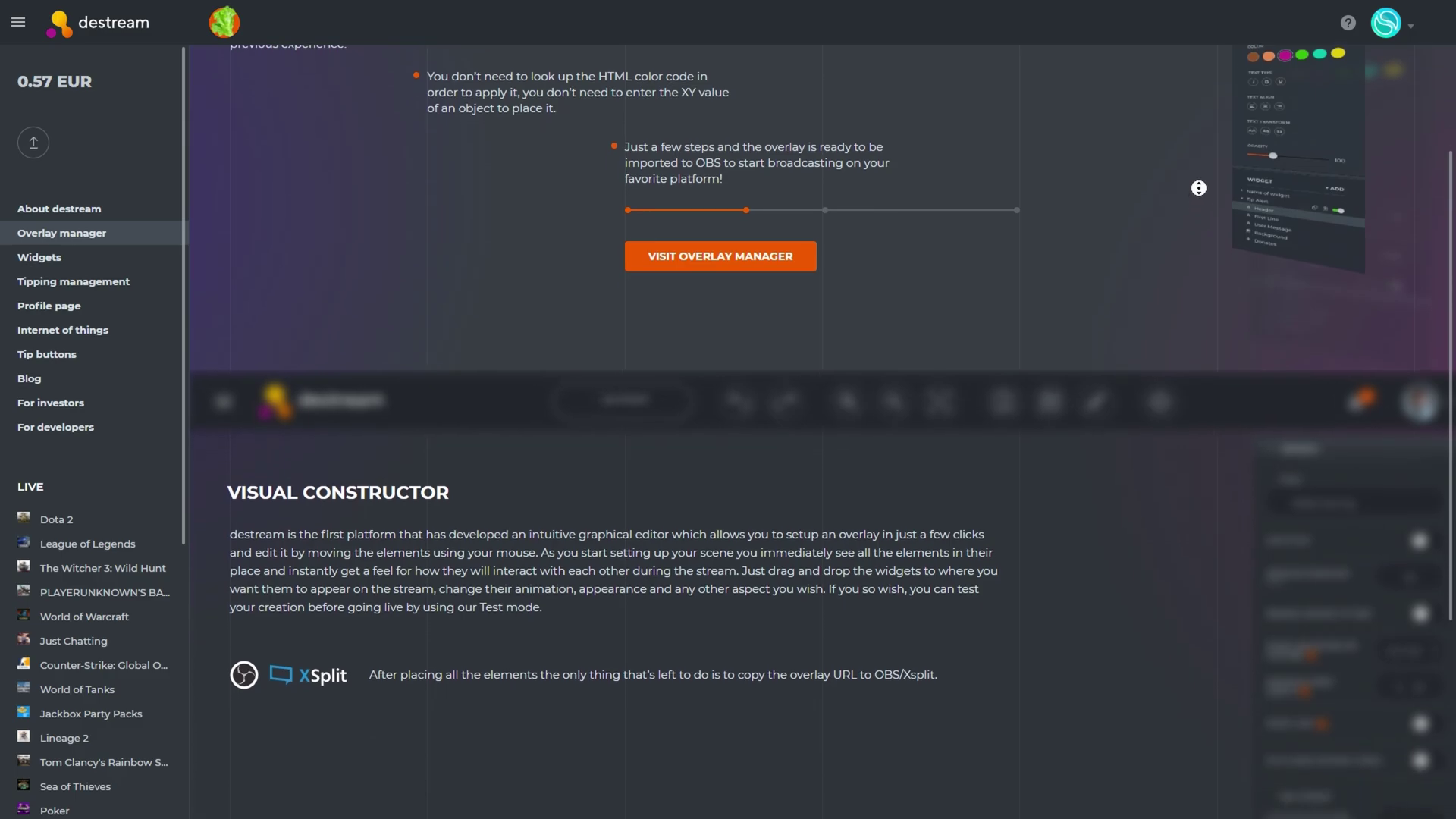
pyautogui.scroll(3, 1199, 156)
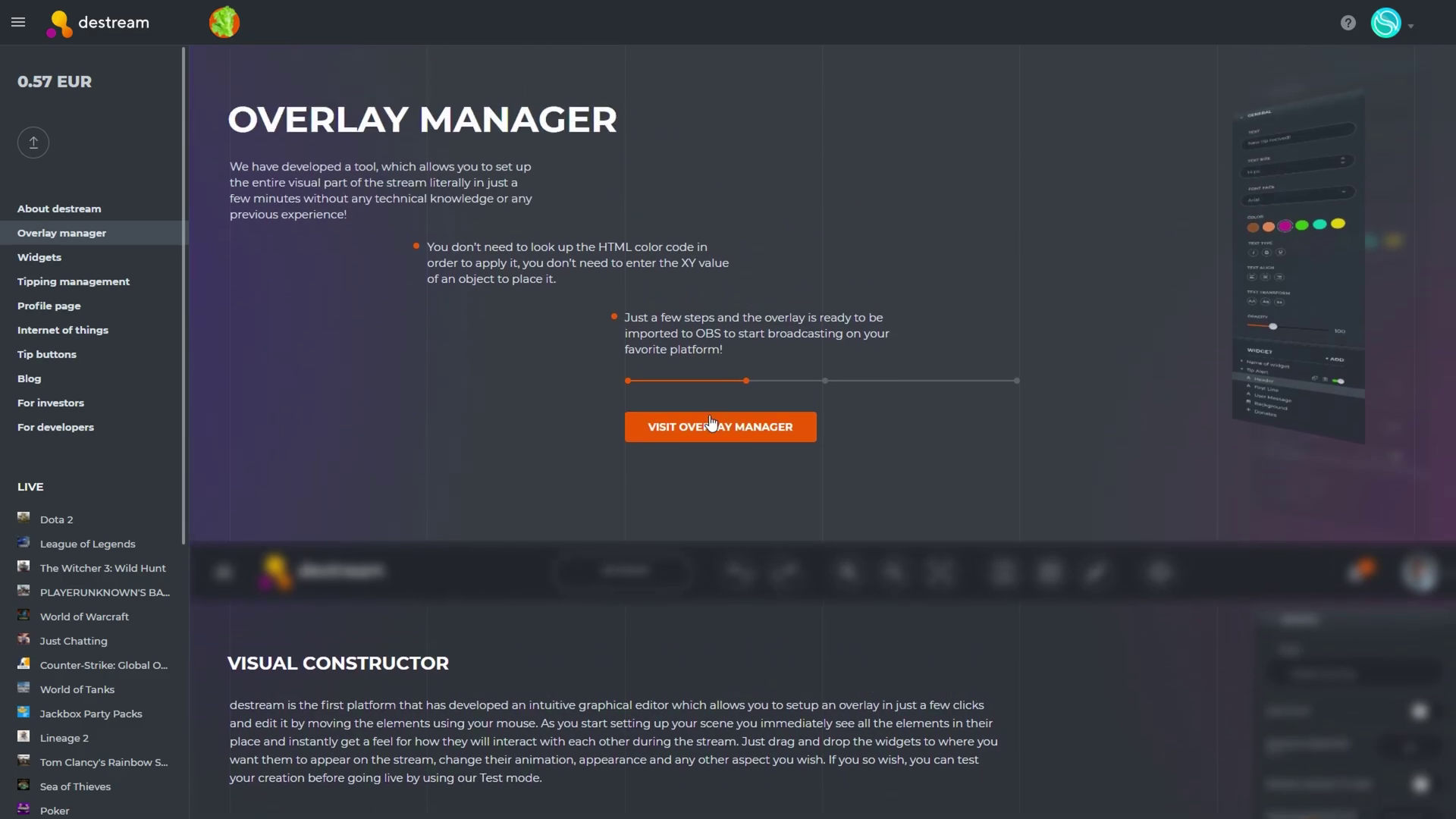
pyautogui.click(711, 423)
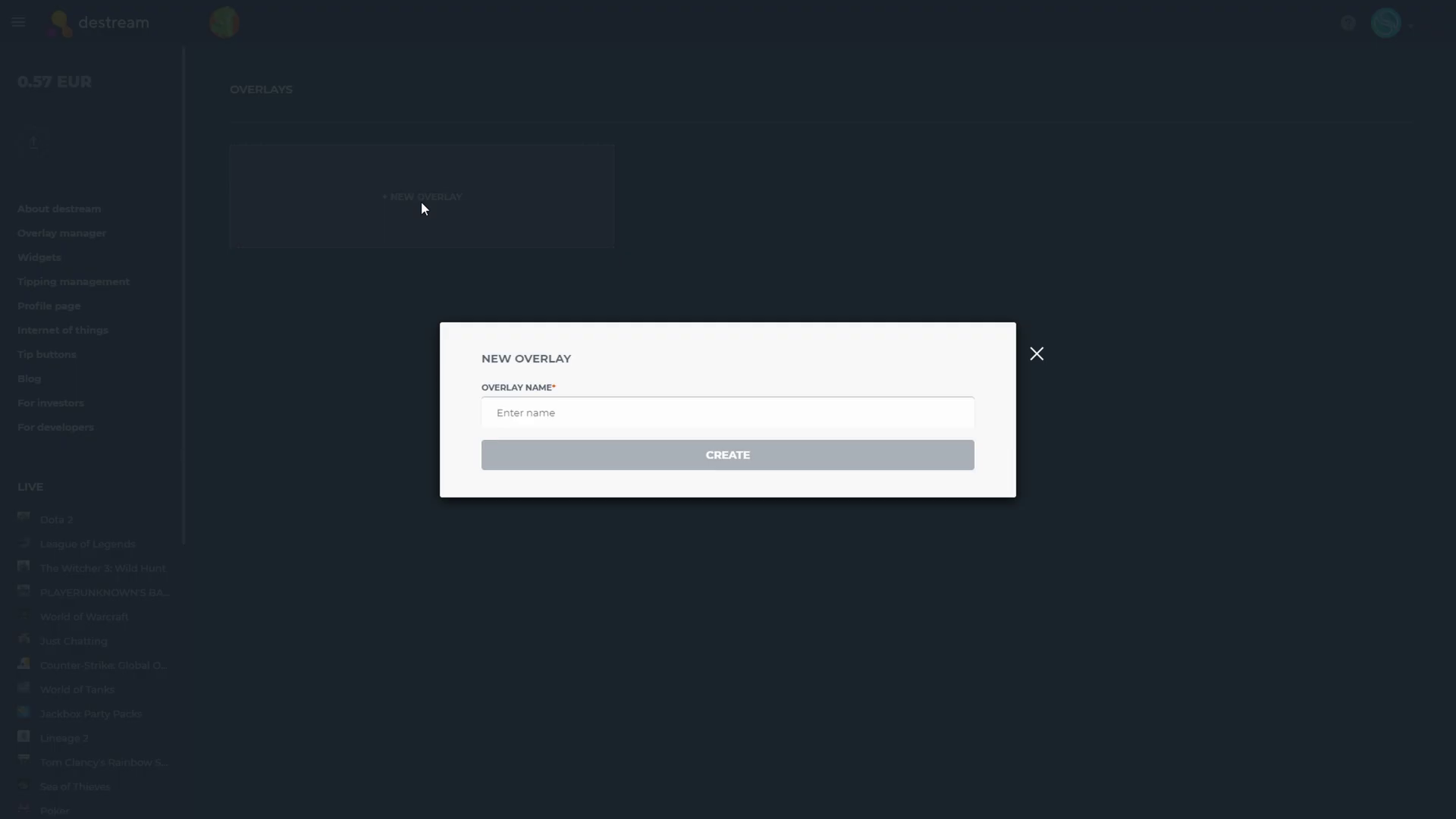
pyautogui.write('Gameplay Scene')
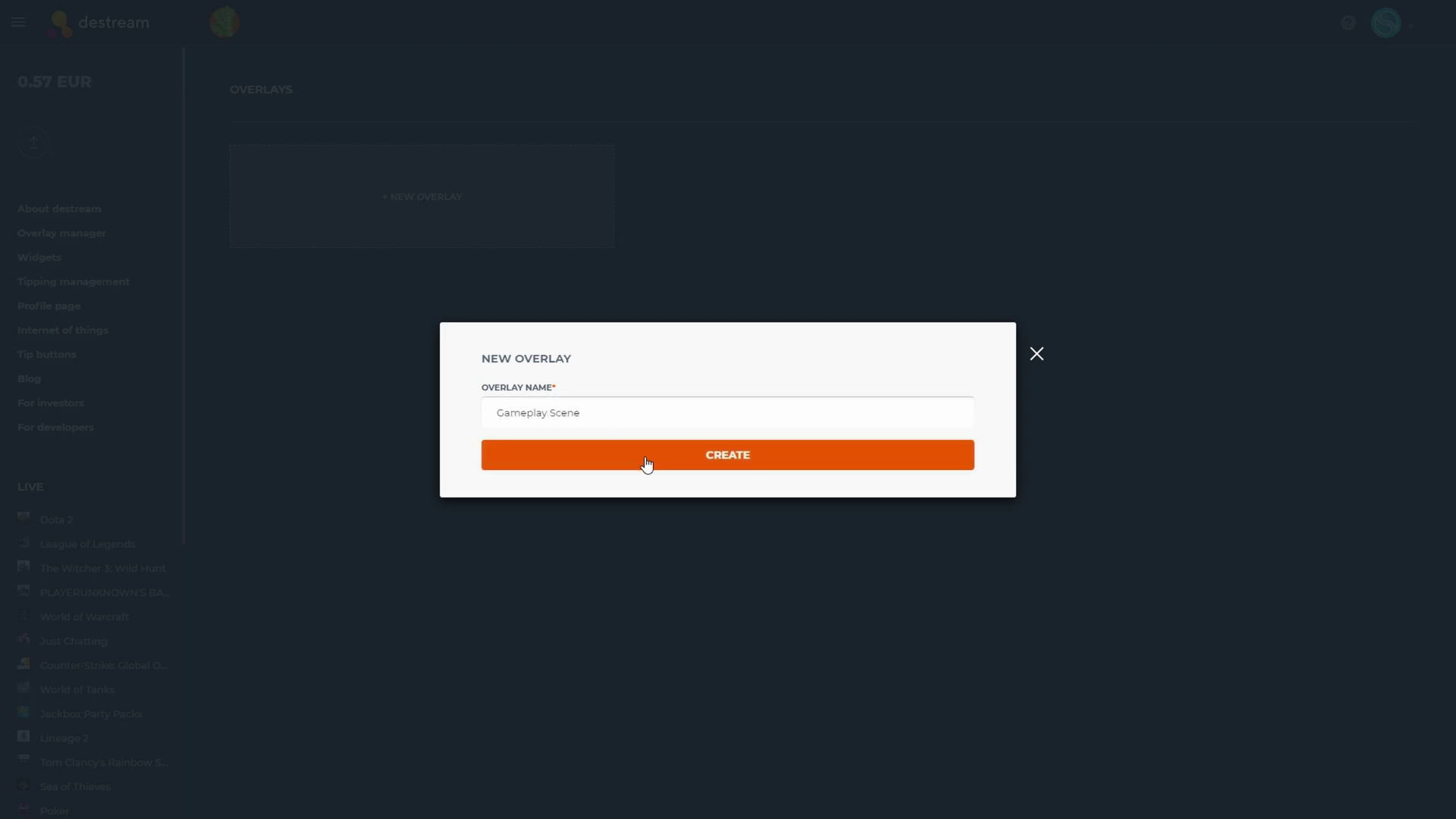
pyautogui.click(647, 458)
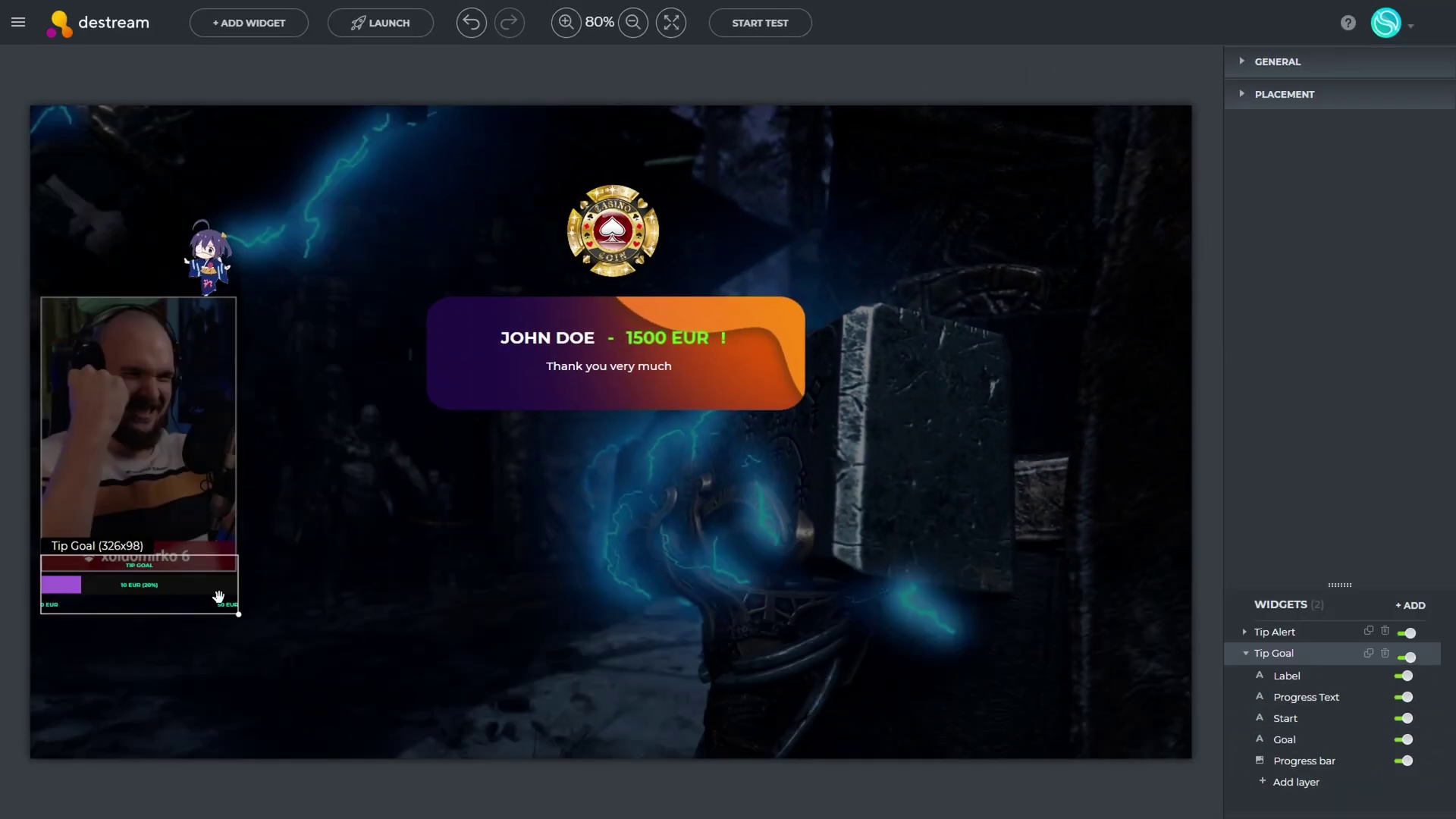
# Load a background image from the computer, then preview the alert widgets through Media Share Alert
pyautogui.click(218, 597)
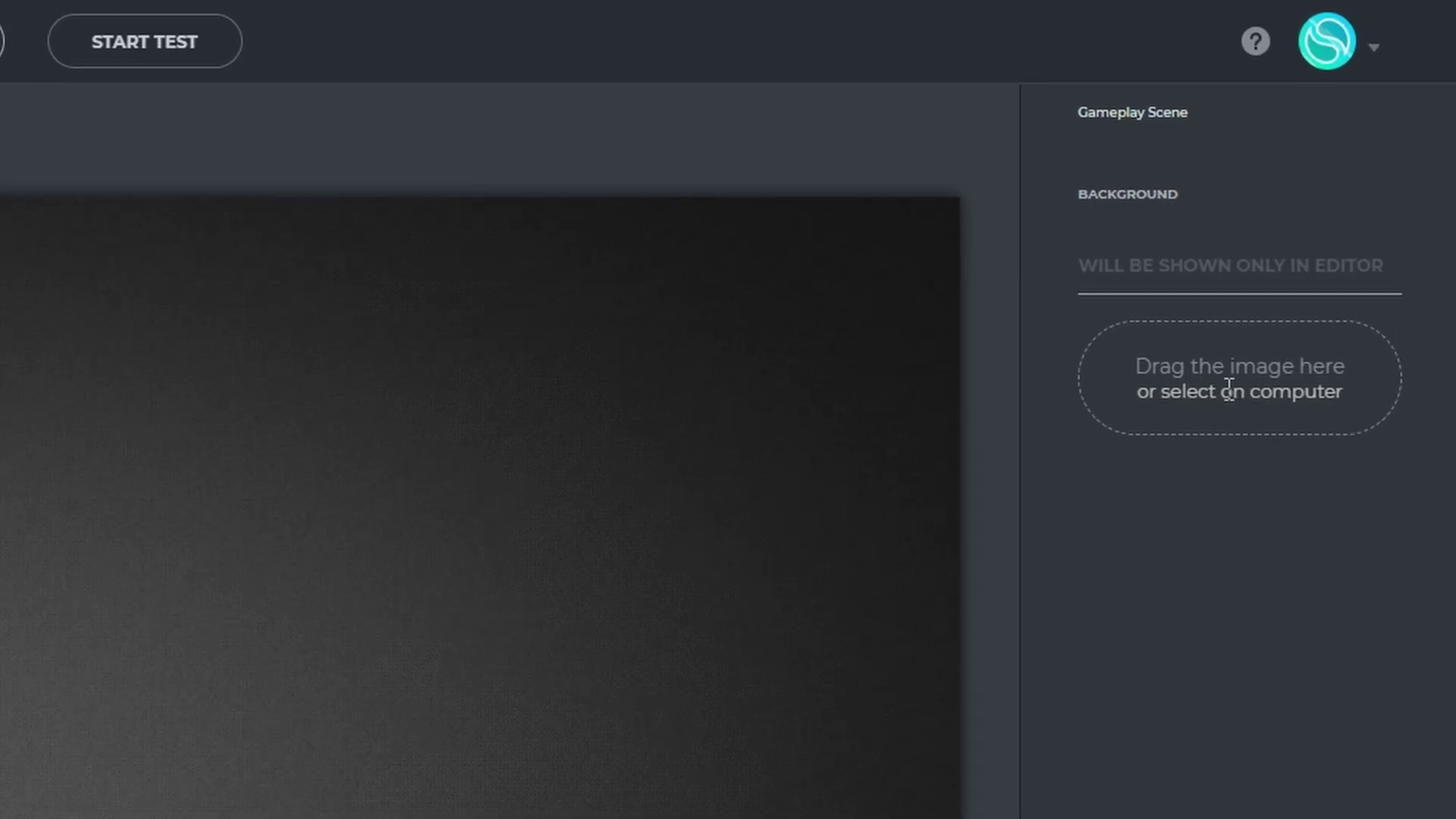
pyautogui.click(1229, 388)
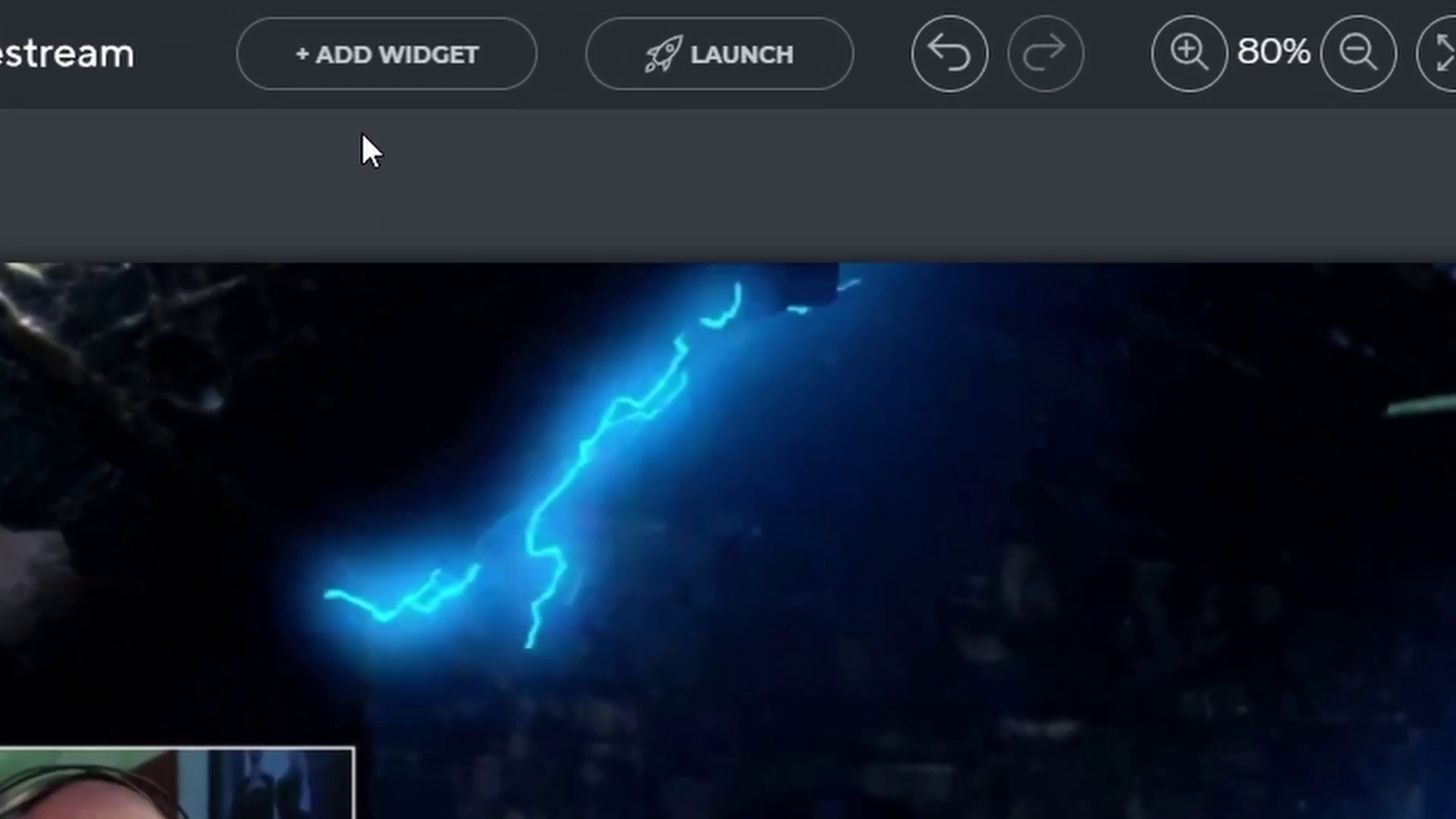
pyautogui.click(338, 70)
pyautogui.click(447, 258)
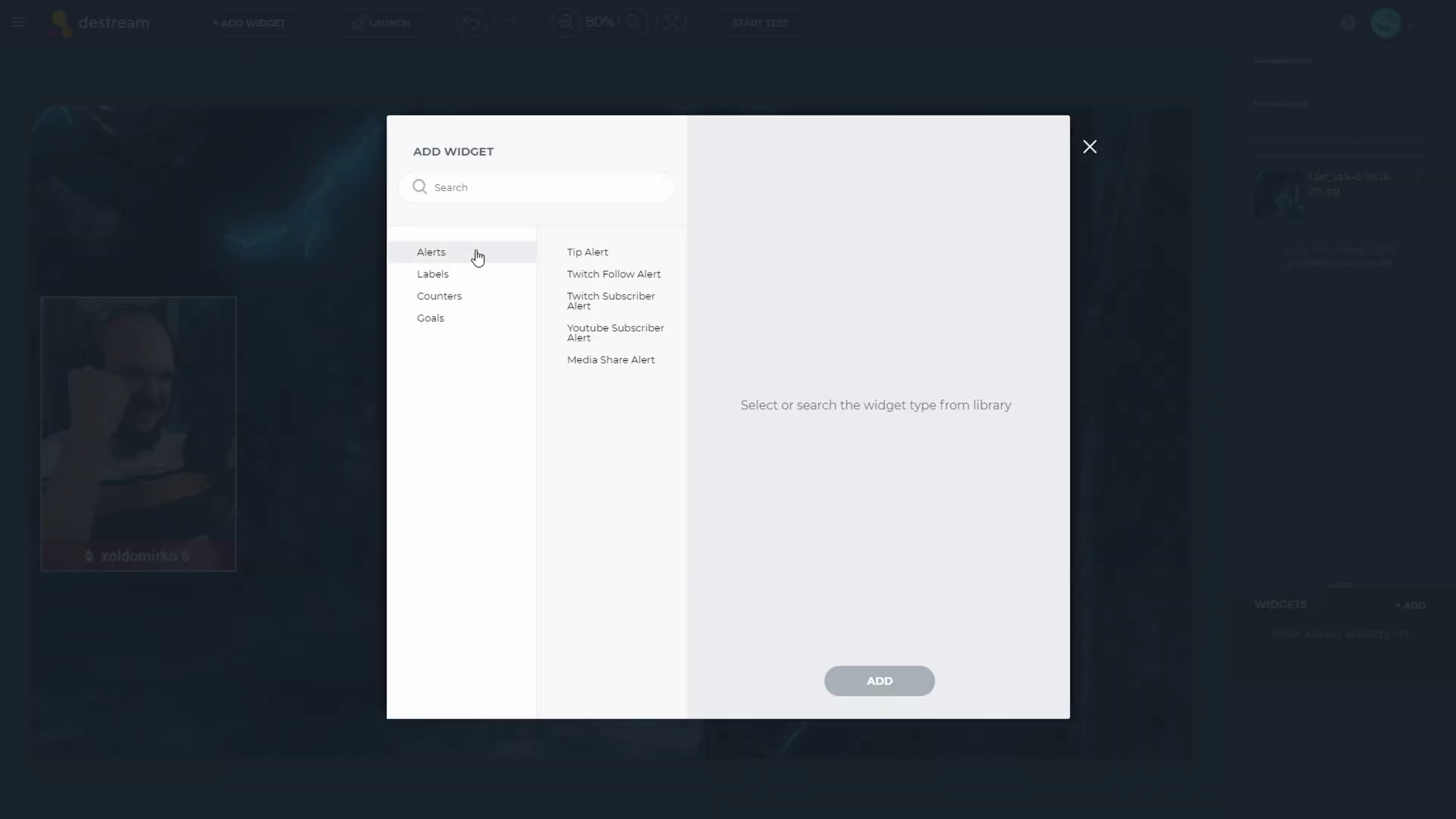
pyautogui.click(616, 260)
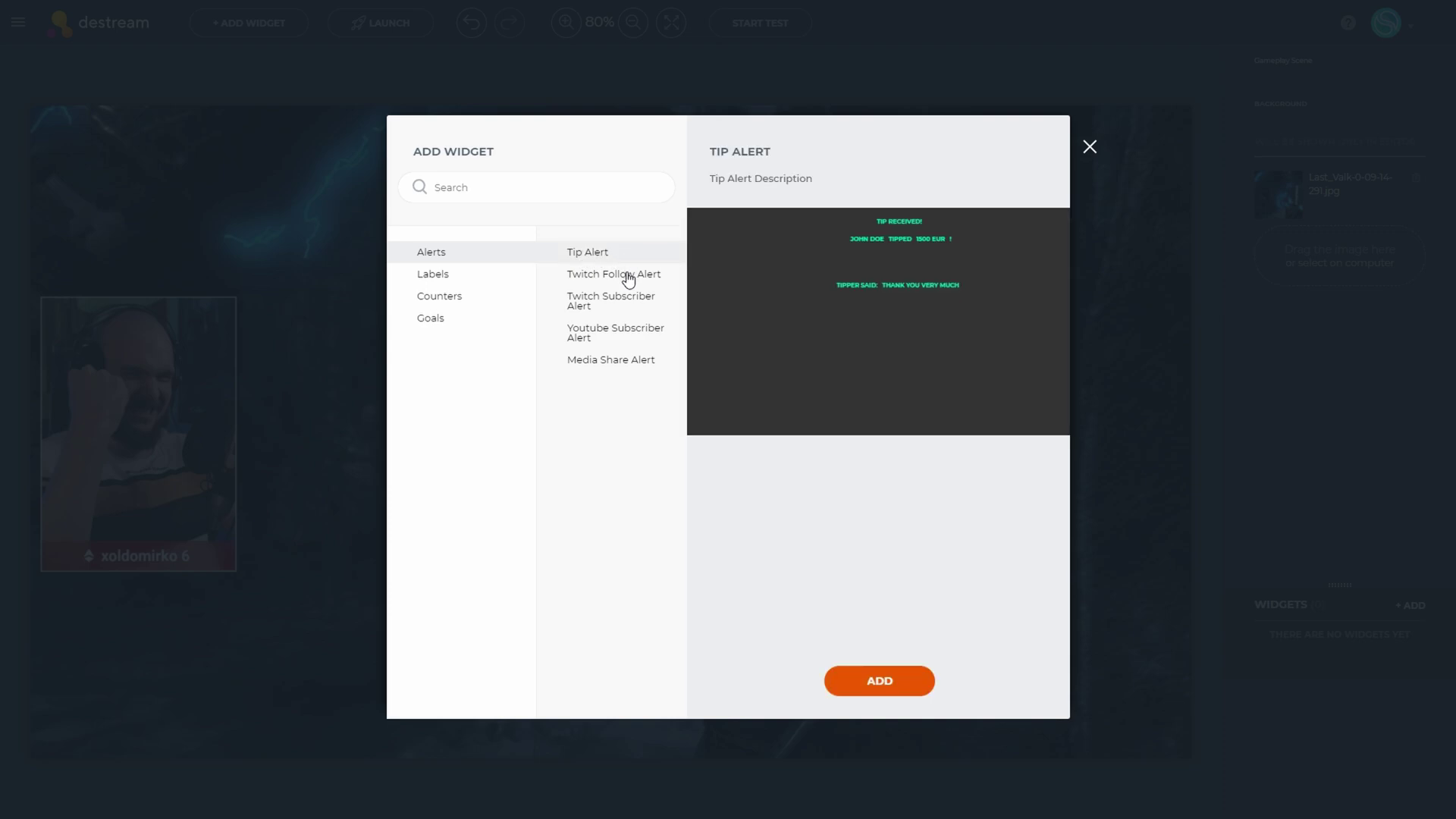
pyautogui.click(628, 278)
pyautogui.click(620, 302)
pyautogui.click(611, 333)
pyautogui.click(608, 360)
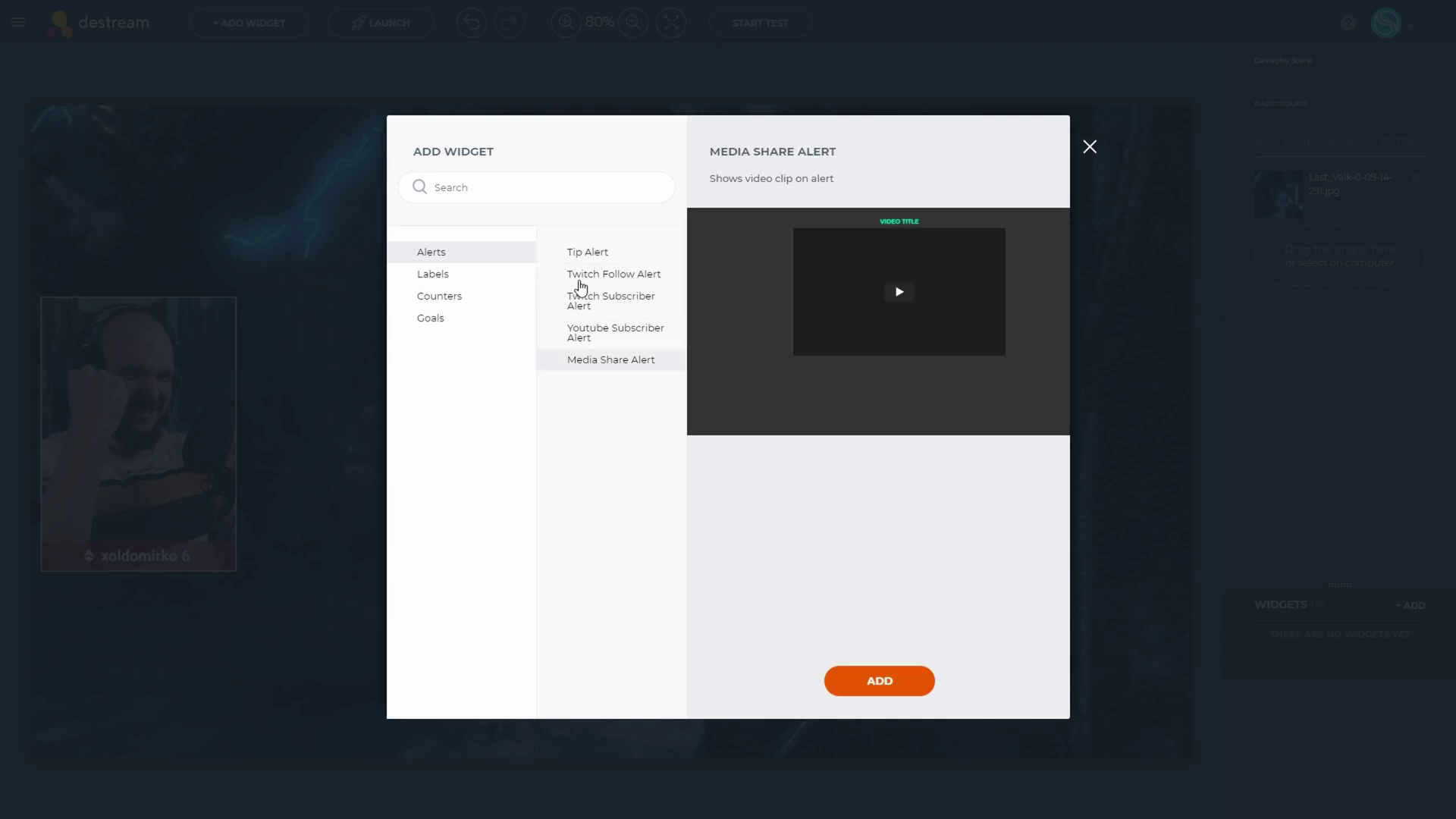
# Look at the Tip Label widget, then go back to Alerts and pick Tip Alert
pyautogui.click(456, 277)
pyautogui.click(591, 262)
pyautogui.click(469, 262)
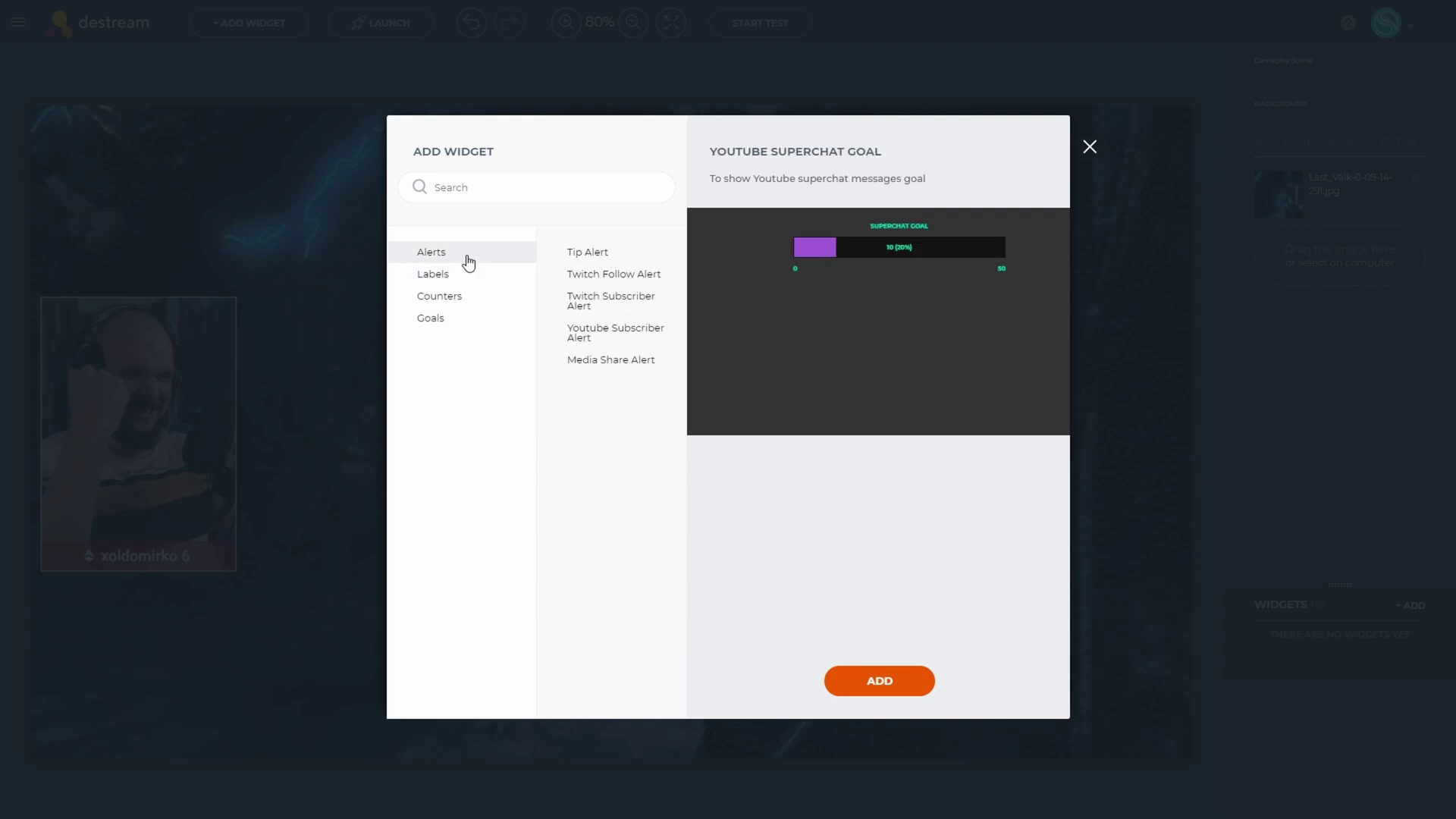
pyautogui.click(603, 258)
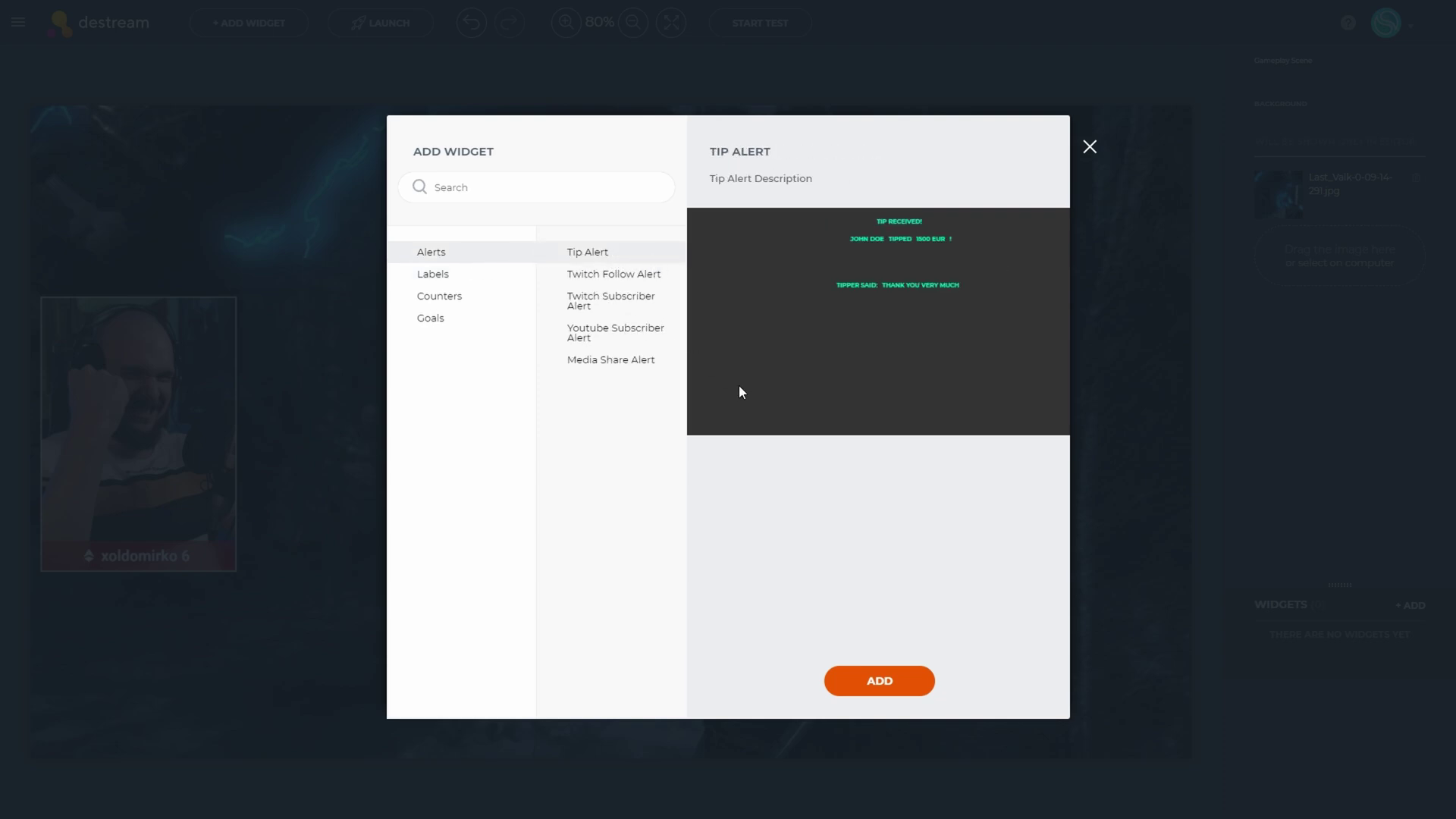
# Add the Tip Alert at the top centre of the scene, enlarged to about 706x353
pyautogui.click(869, 687)
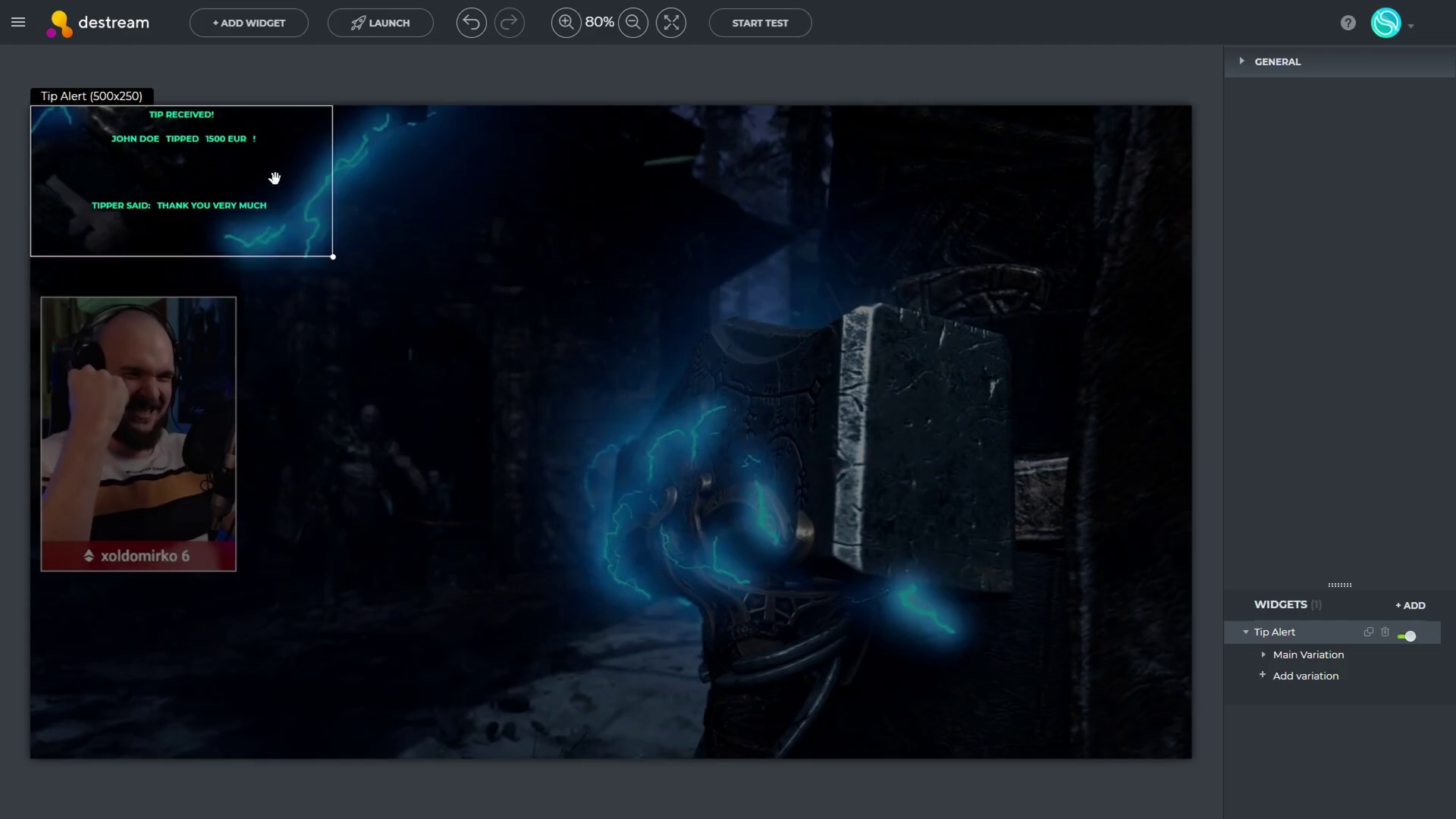
pyautogui.moveTo(274, 178); pyautogui.dragTo(840, 358)
pyautogui.moveTo(686, 205); pyautogui.dragTo(673, 202)
pyautogui.click(300, 183)
# Hide the Header layer in the Tip Alert's Main Variation
pyautogui.click(1275, 631)
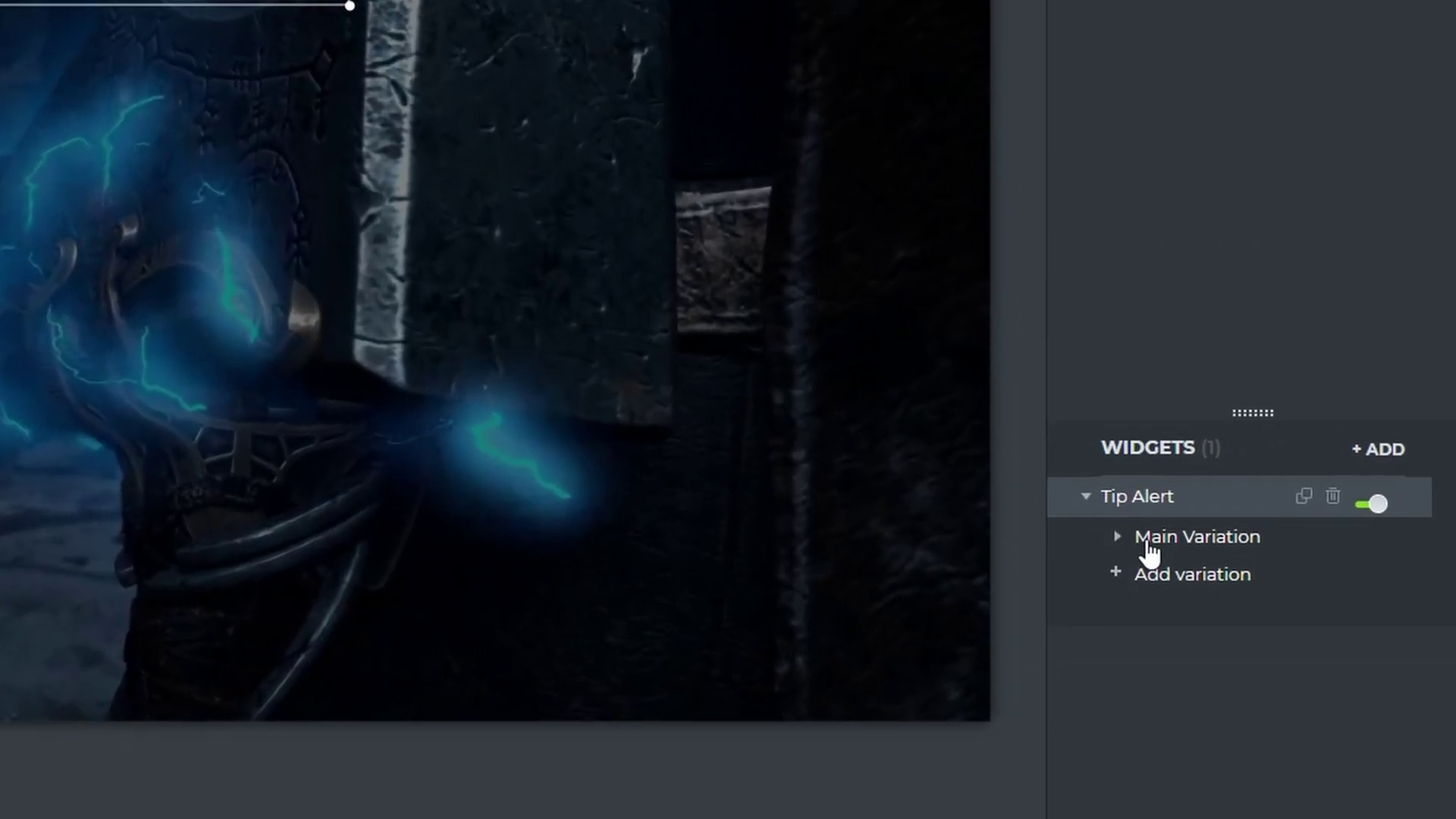
pyautogui.click(1264, 655)
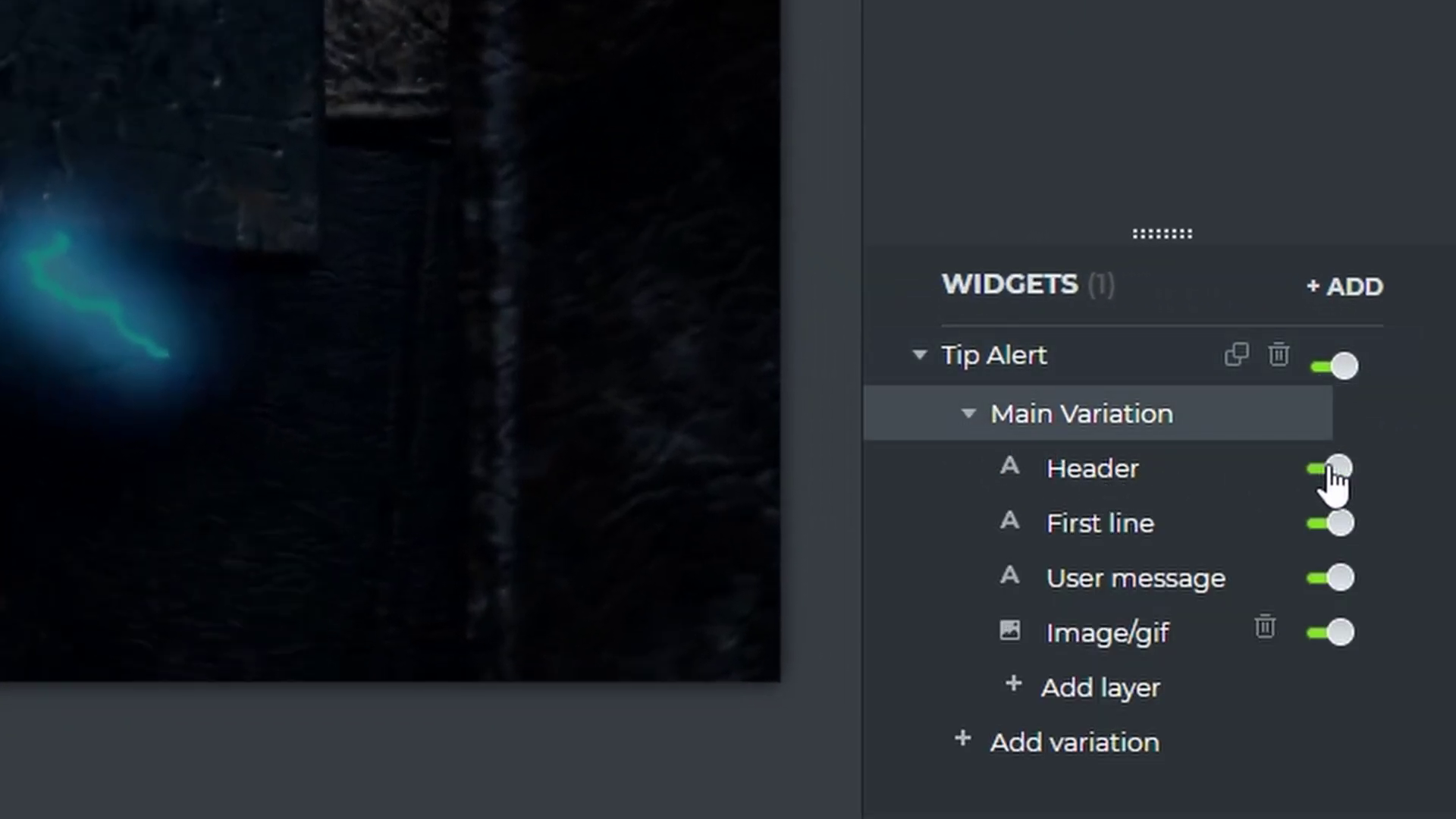
pyautogui.click(1327, 469)
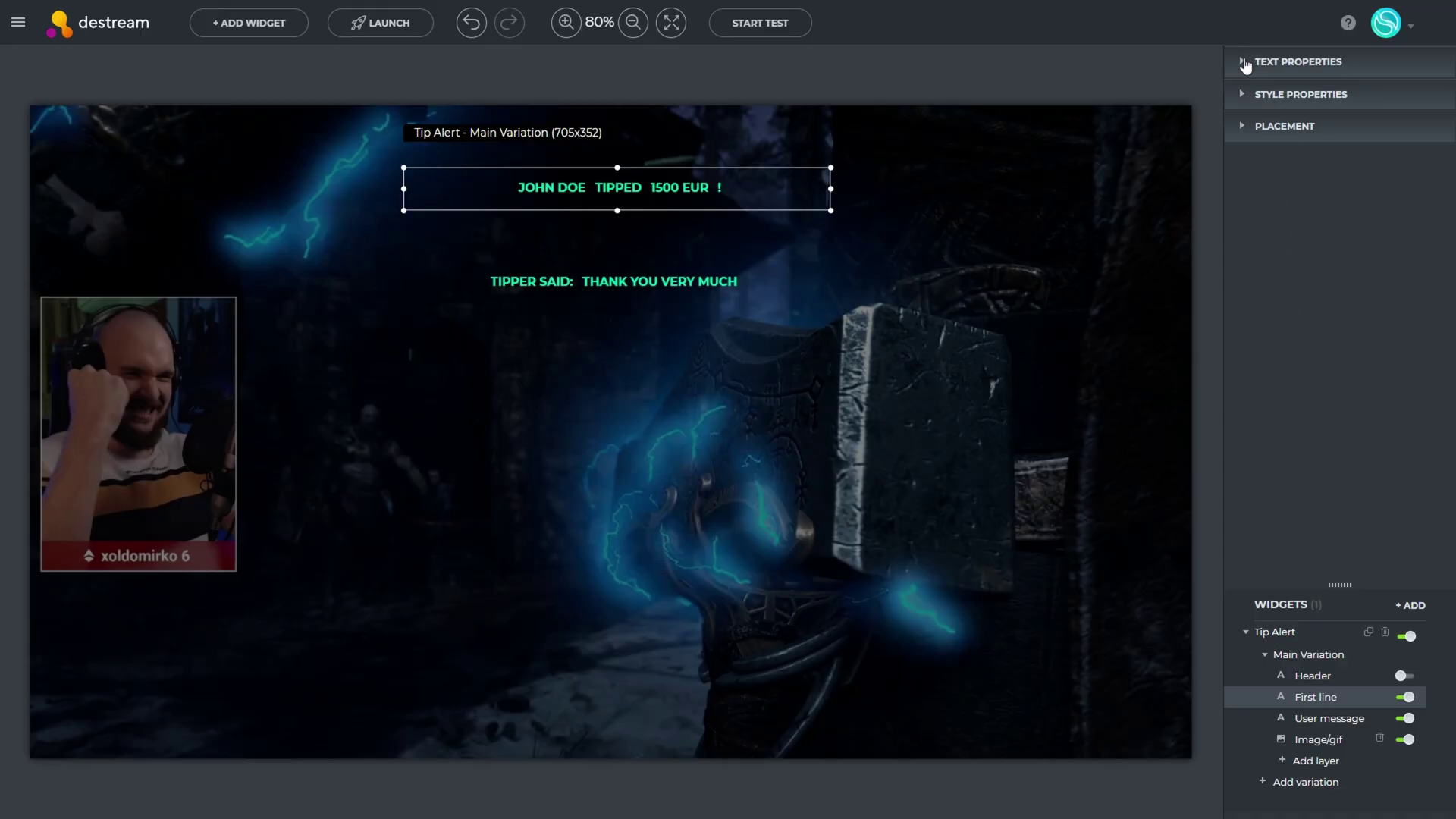
pyautogui.click(1246, 63)
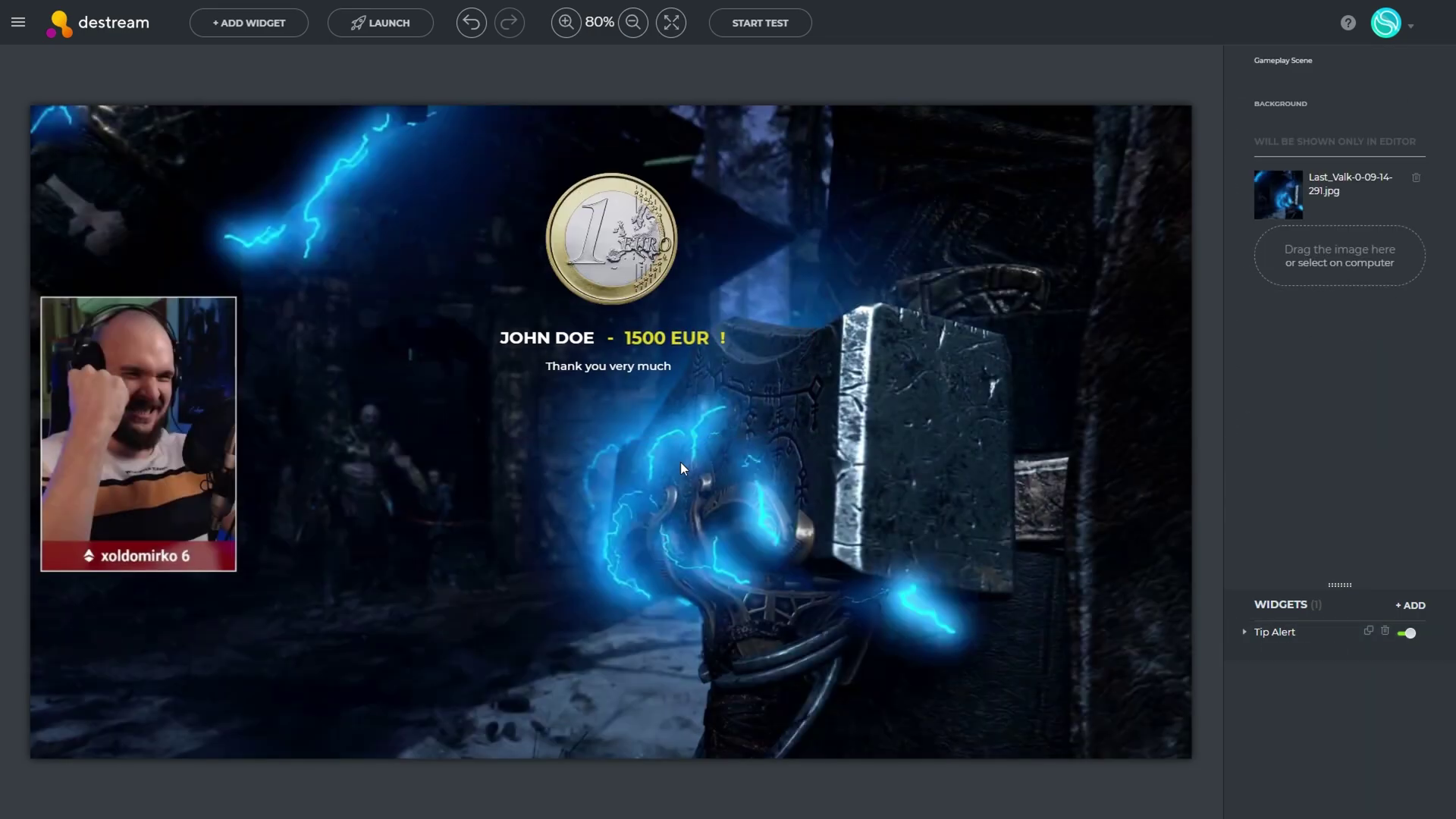
# Set the Main Variation's voiceover to Google Female (Multi)
pyautogui.click(536, 371)
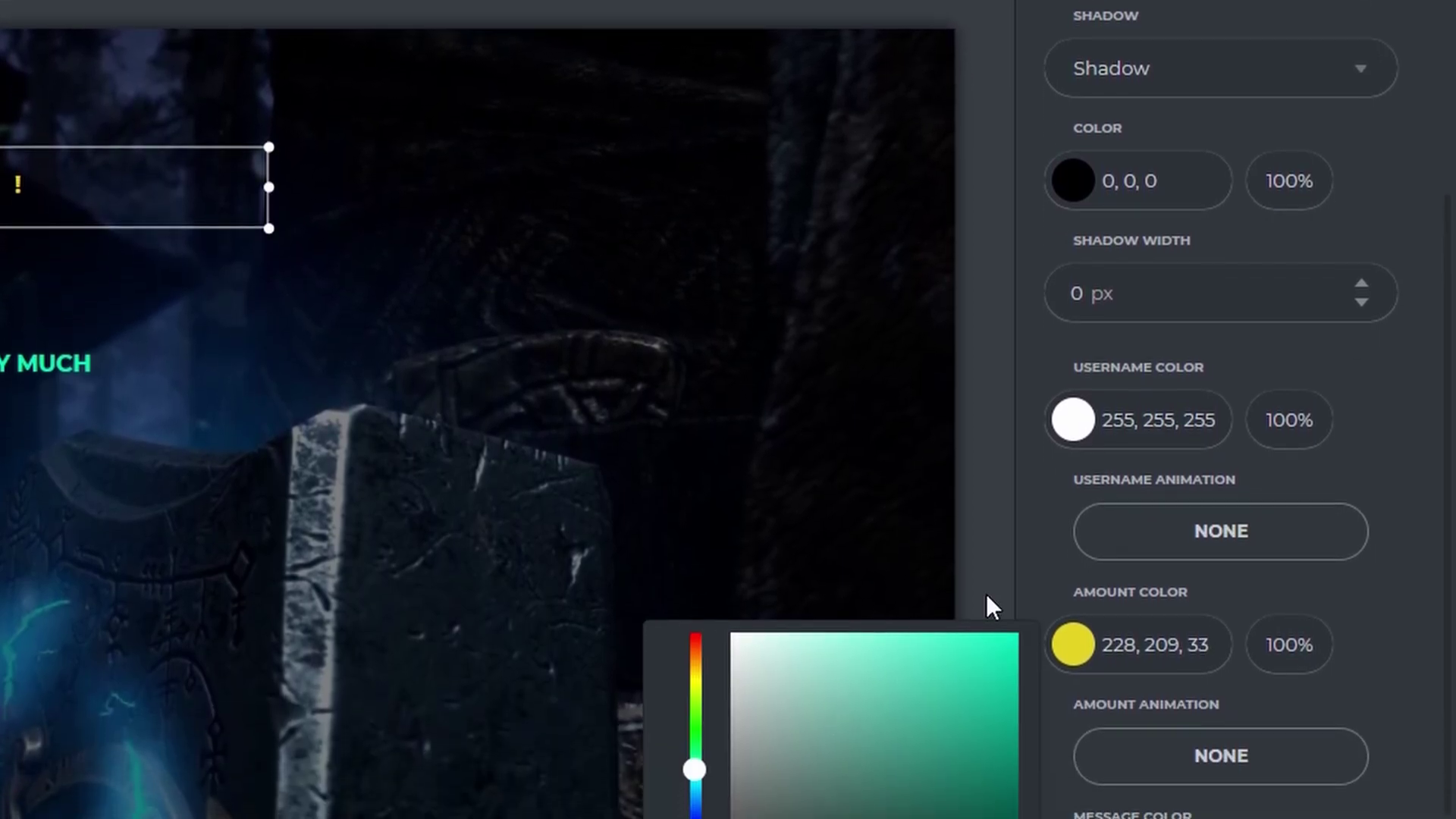
pyautogui.scroll(-2, 1222, 789)
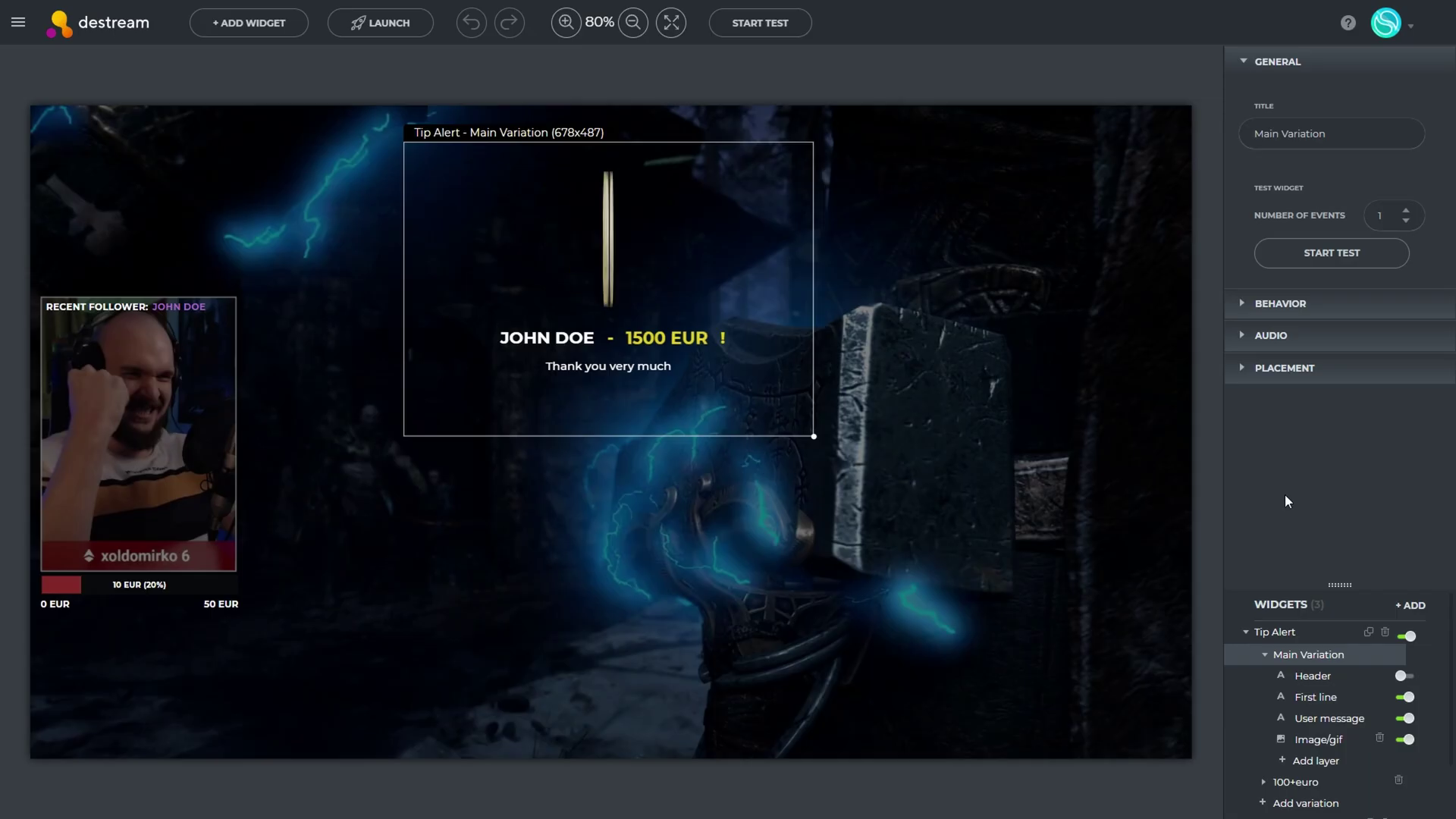
pyautogui.click(1246, 341)
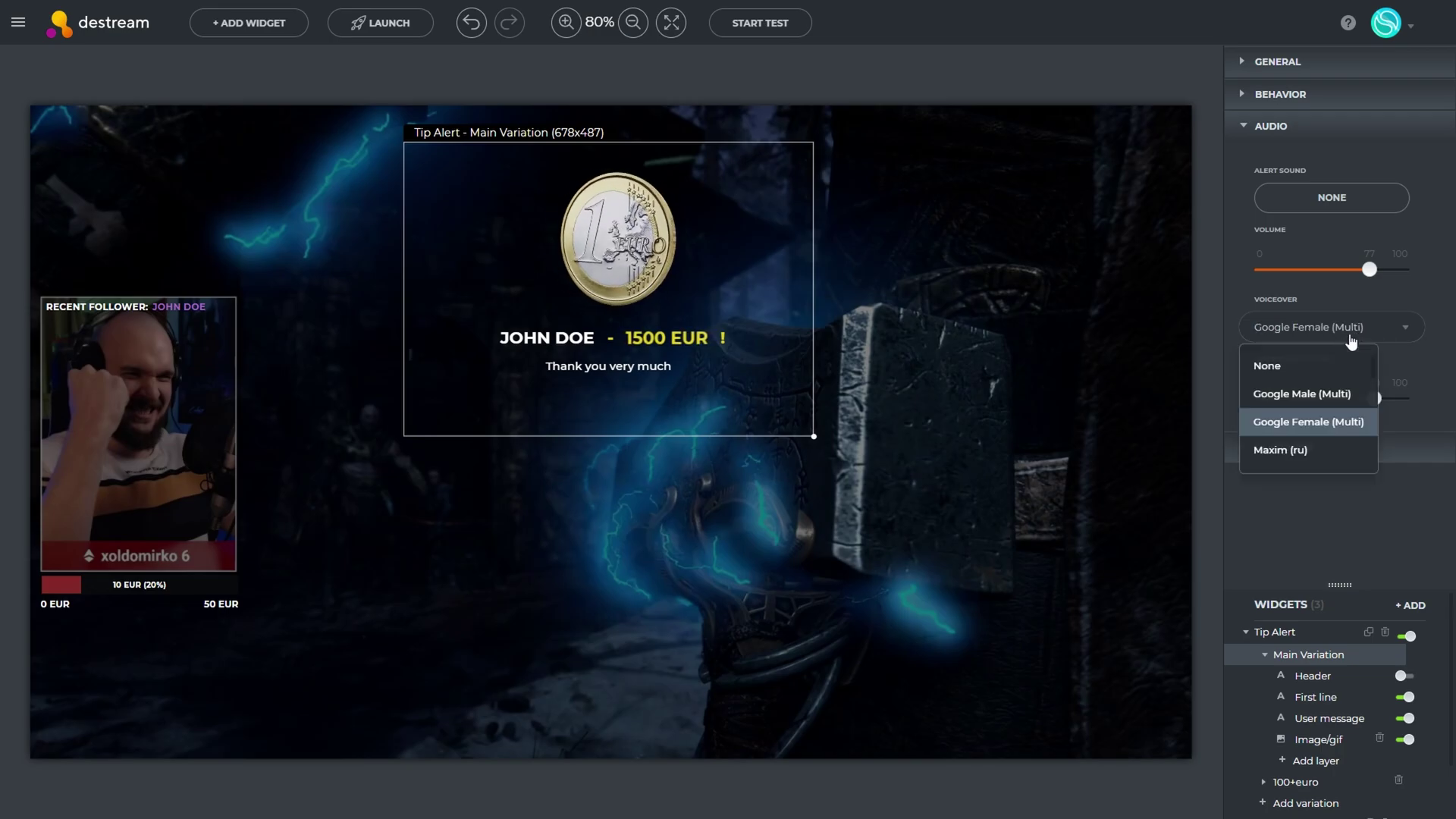
pyautogui.click(1325, 413)
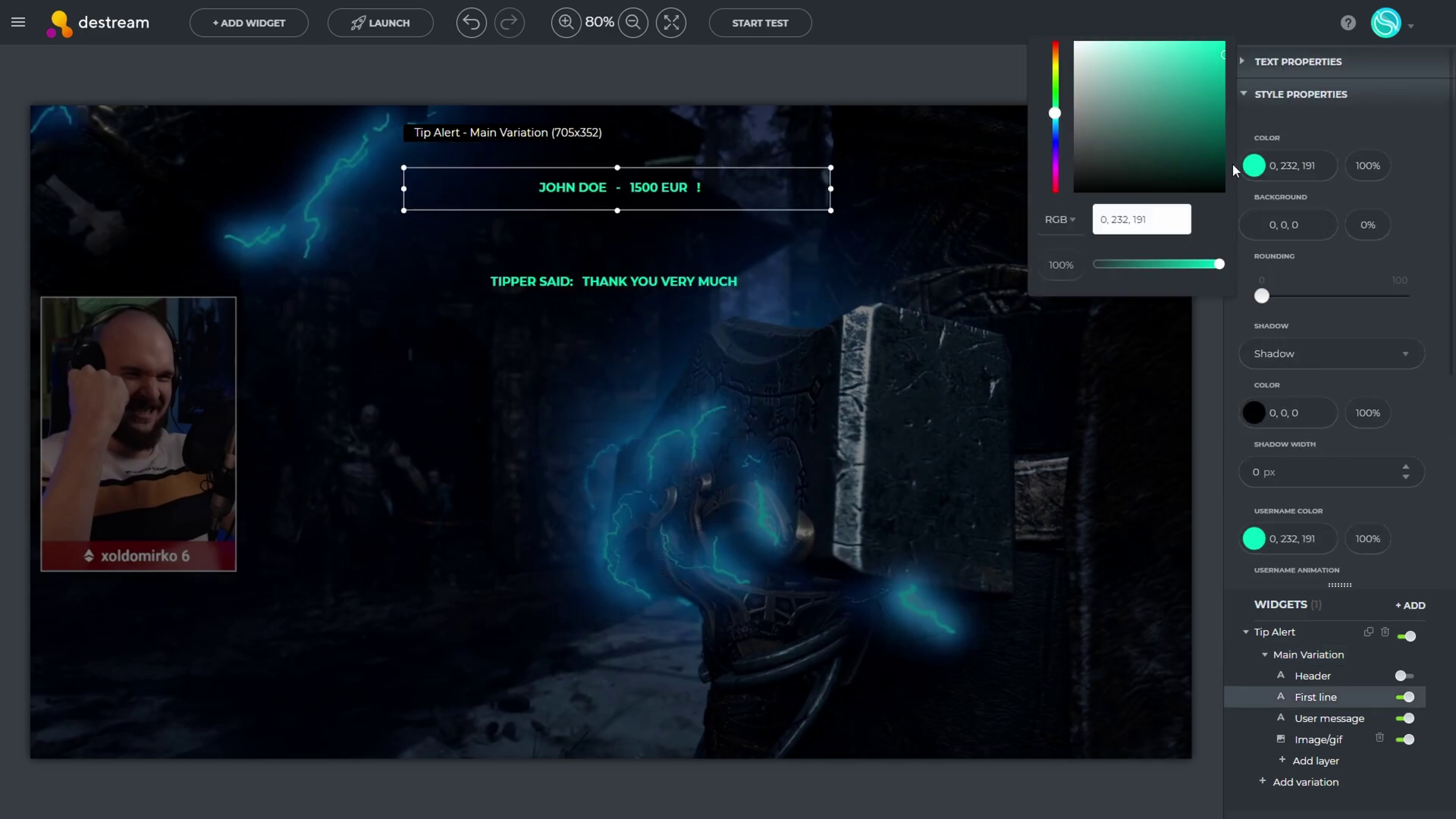
# Give the message the Pulse animation, then select the 100+euro variation
pyautogui.scroll(-5, 1310, 516)
pyautogui.click(1311, 515)
pyautogui.click(520, 322)
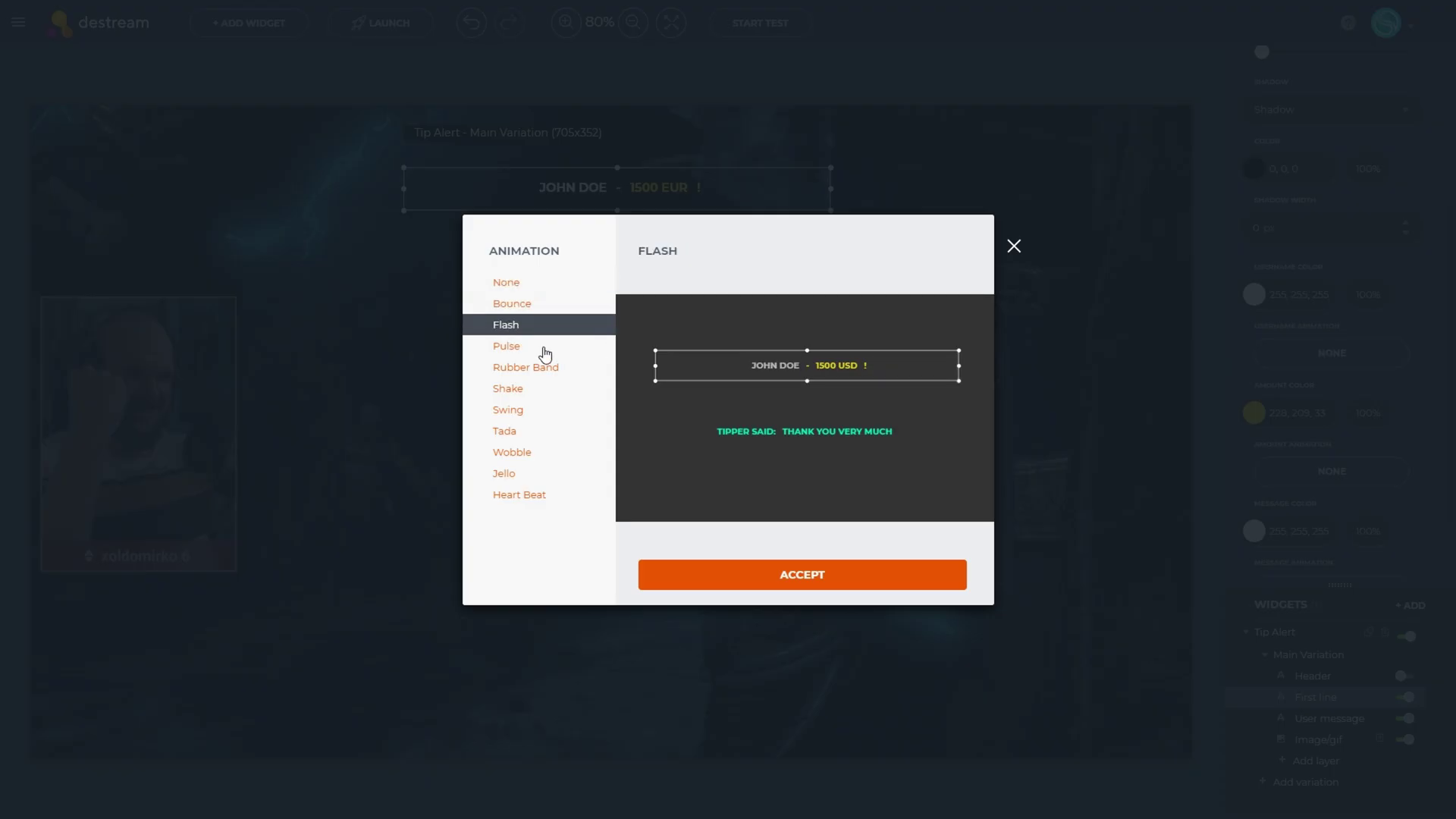
pyautogui.click(520, 338)
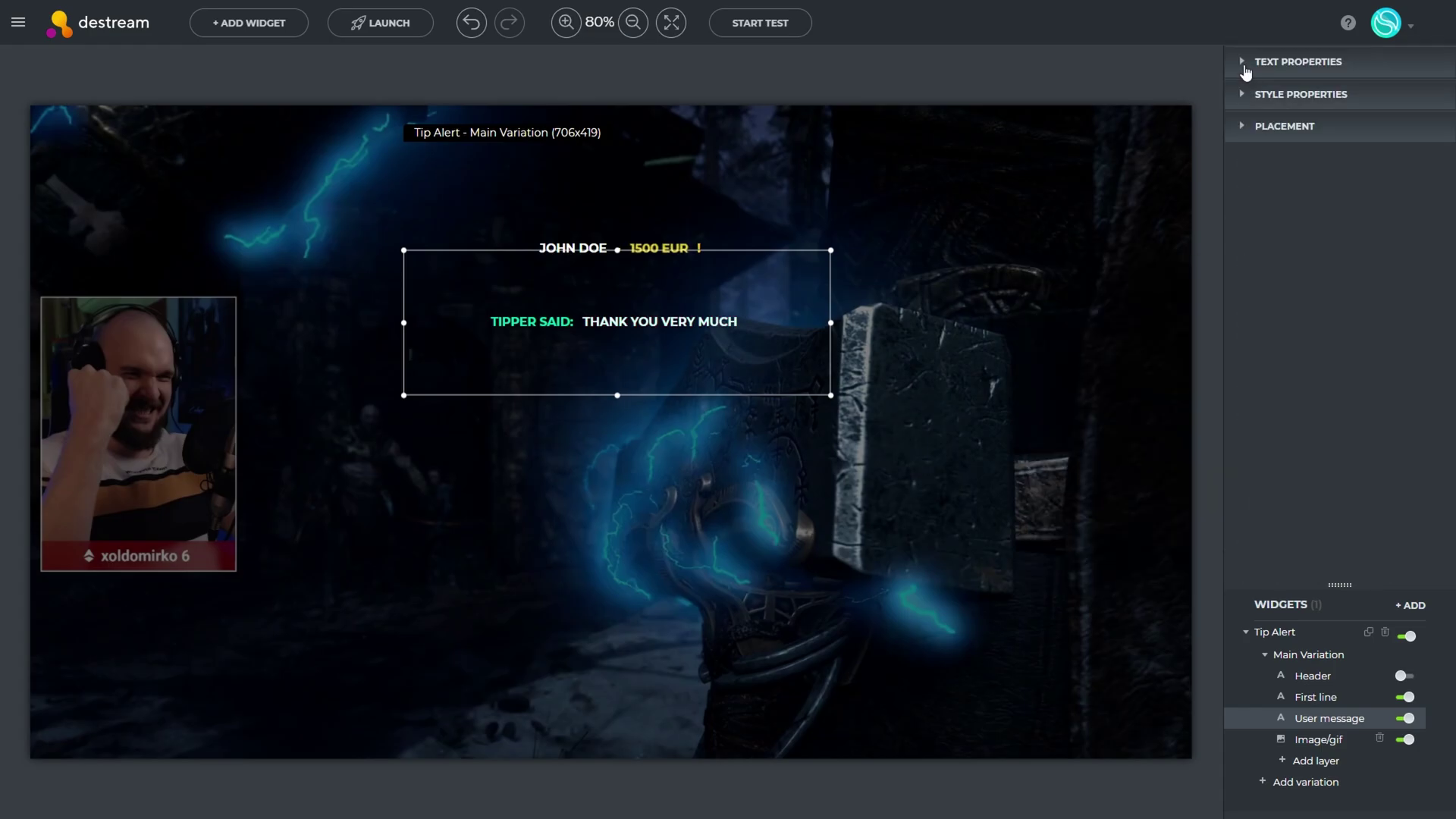
pyautogui.click(1244, 94)
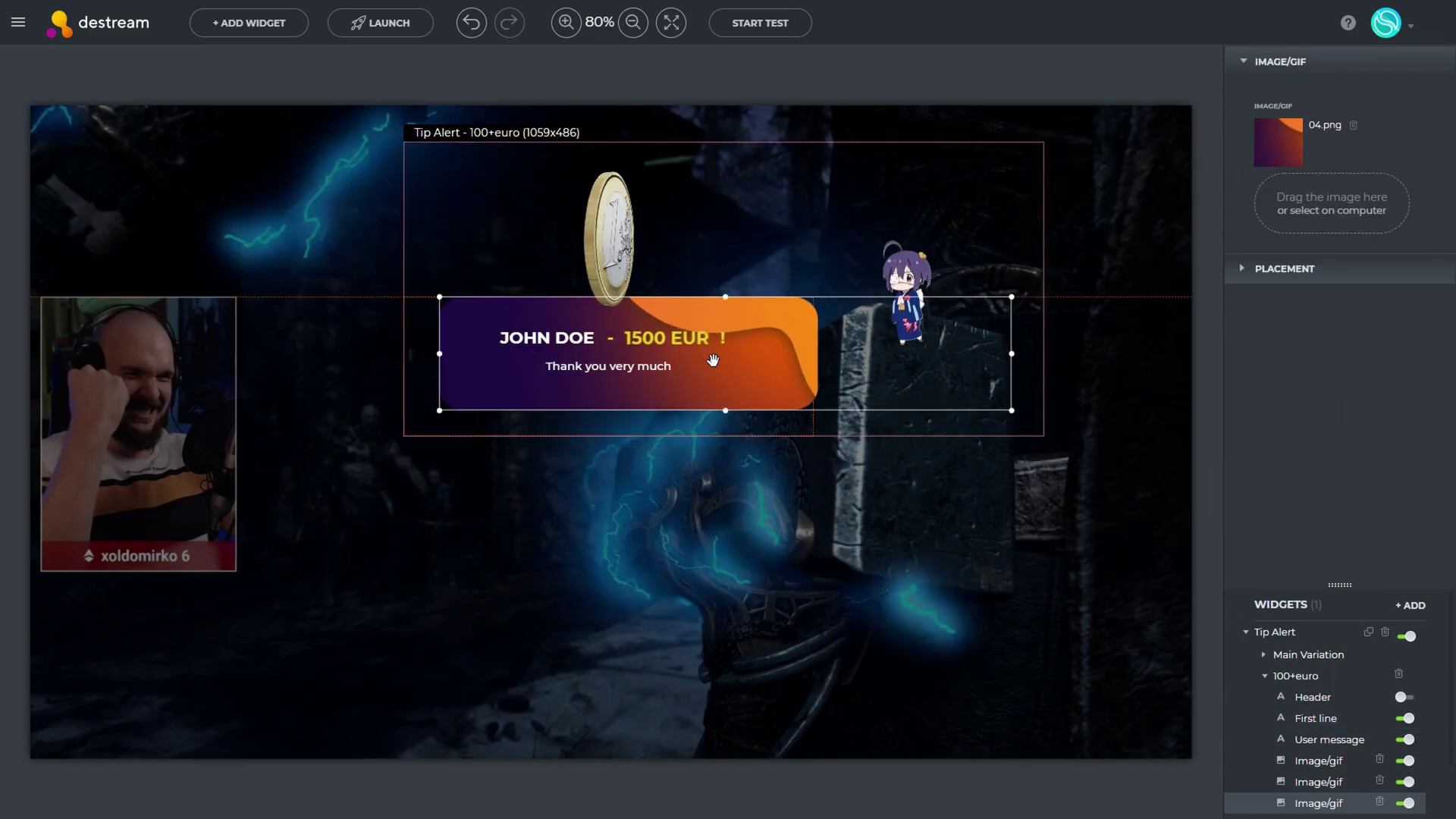
pyautogui.click(1266, 680)
# Select the character image, then colour the 100+euro first line bright green (100, 236, 27)
pyautogui.click(1319, 761)
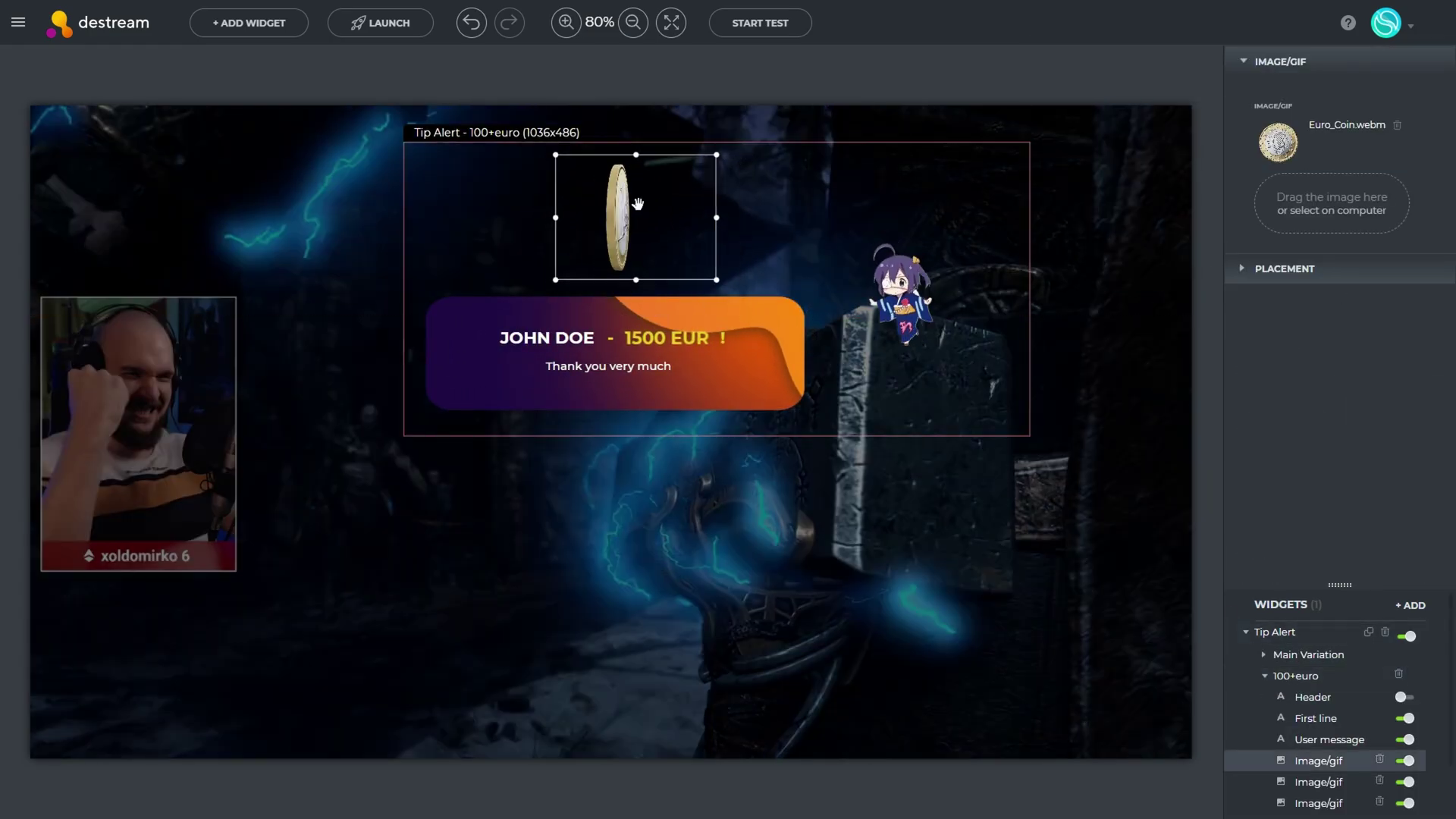
pyautogui.click(1319, 782)
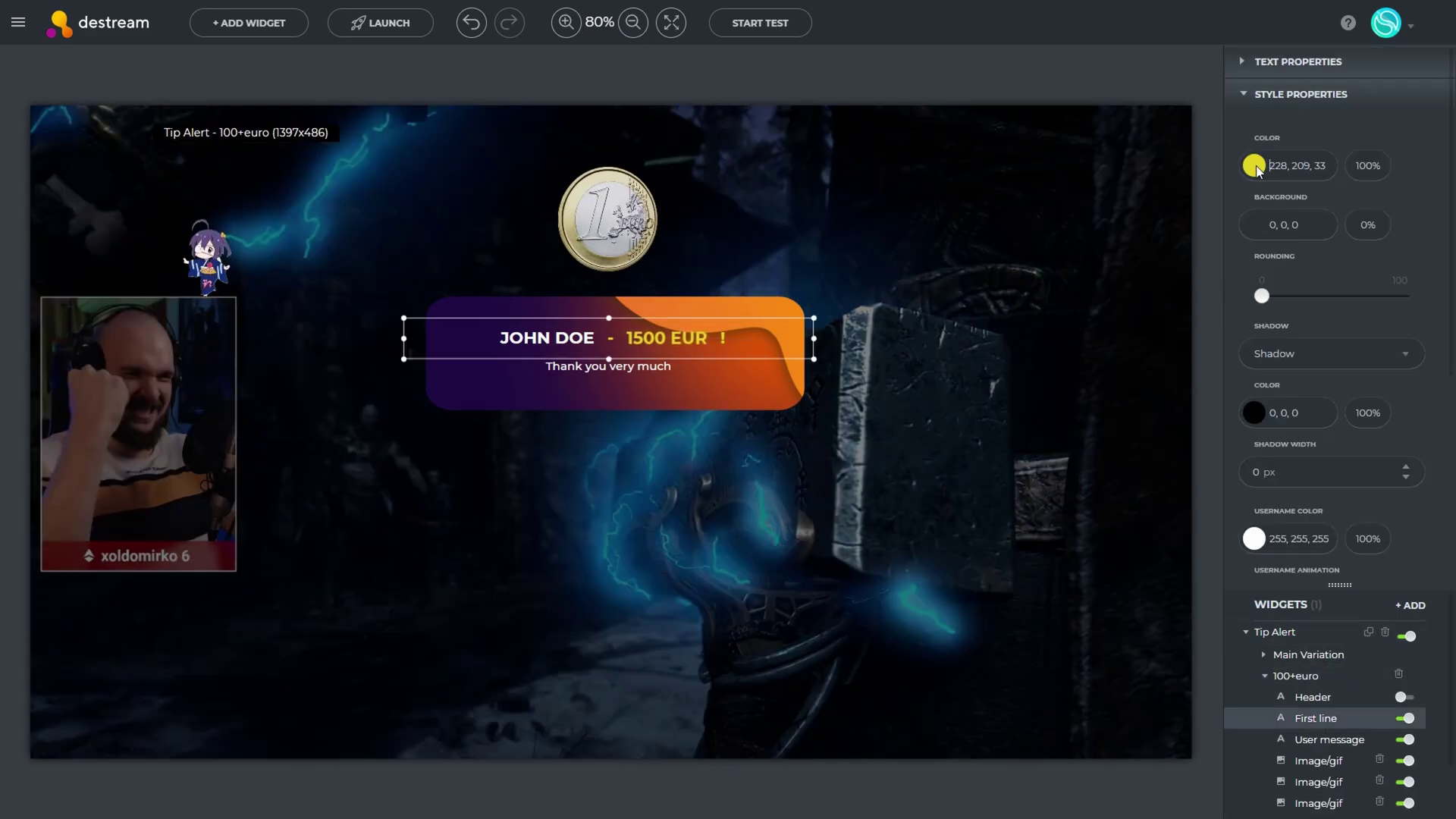
pyautogui.click(1254, 167)
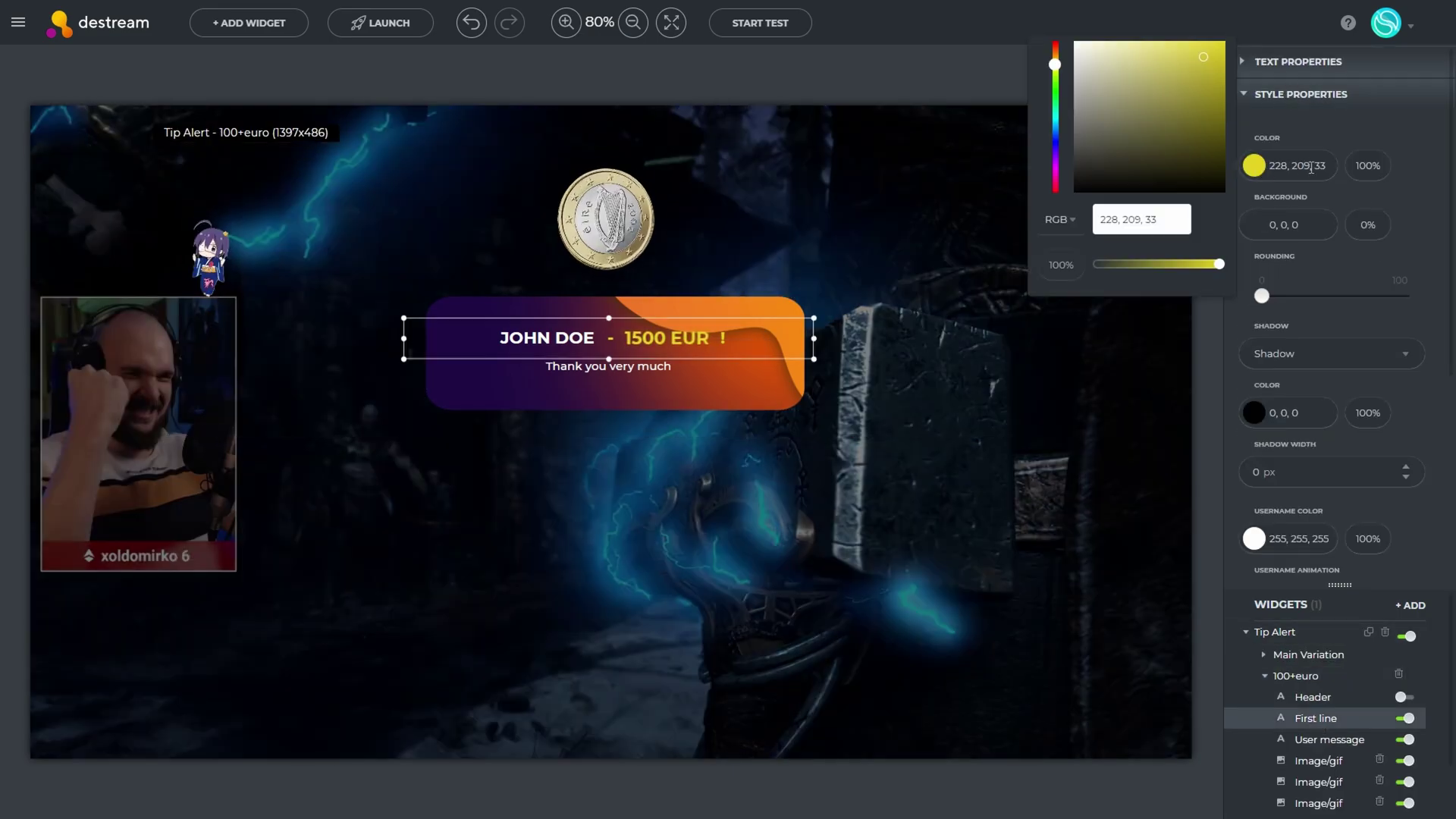
pyautogui.click(1253, 169)
pyautogui.click(1251, 170)
pyautogui.click(1056, 83)
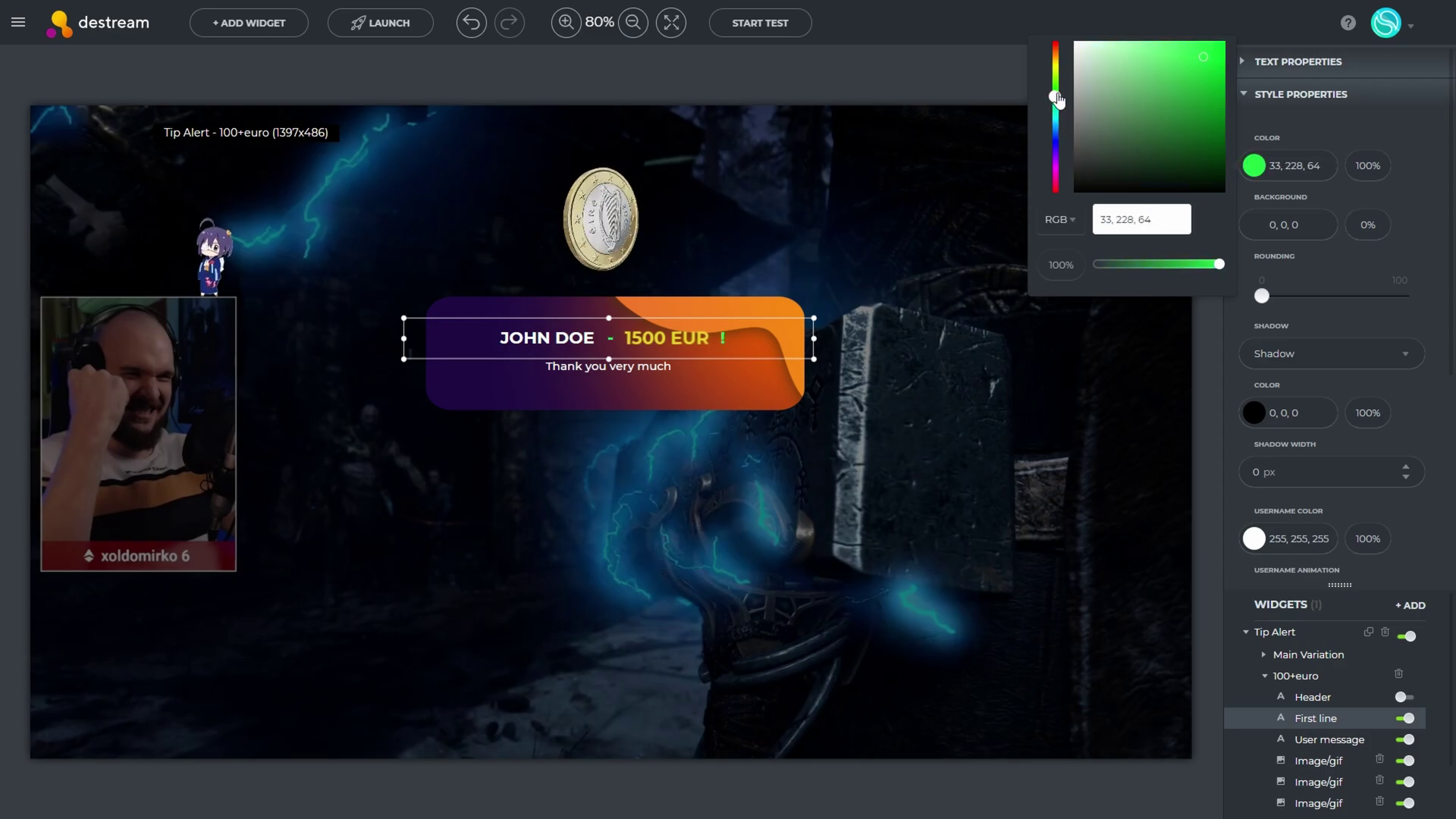
pyautogui.moveTo(1161, 80); pyautogui.dragTo(1209, 56)
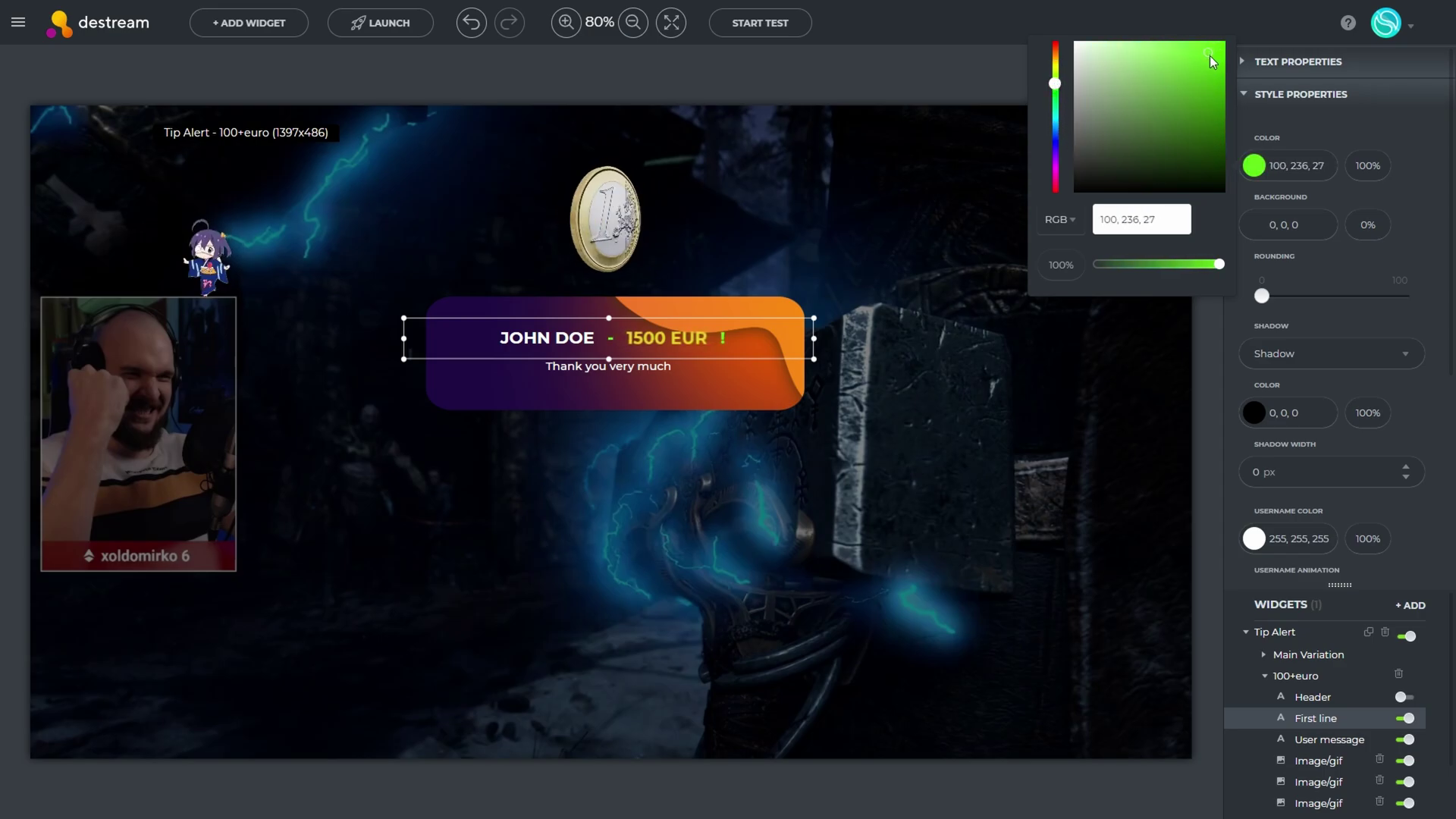
pyautogui.click(1414, 223)
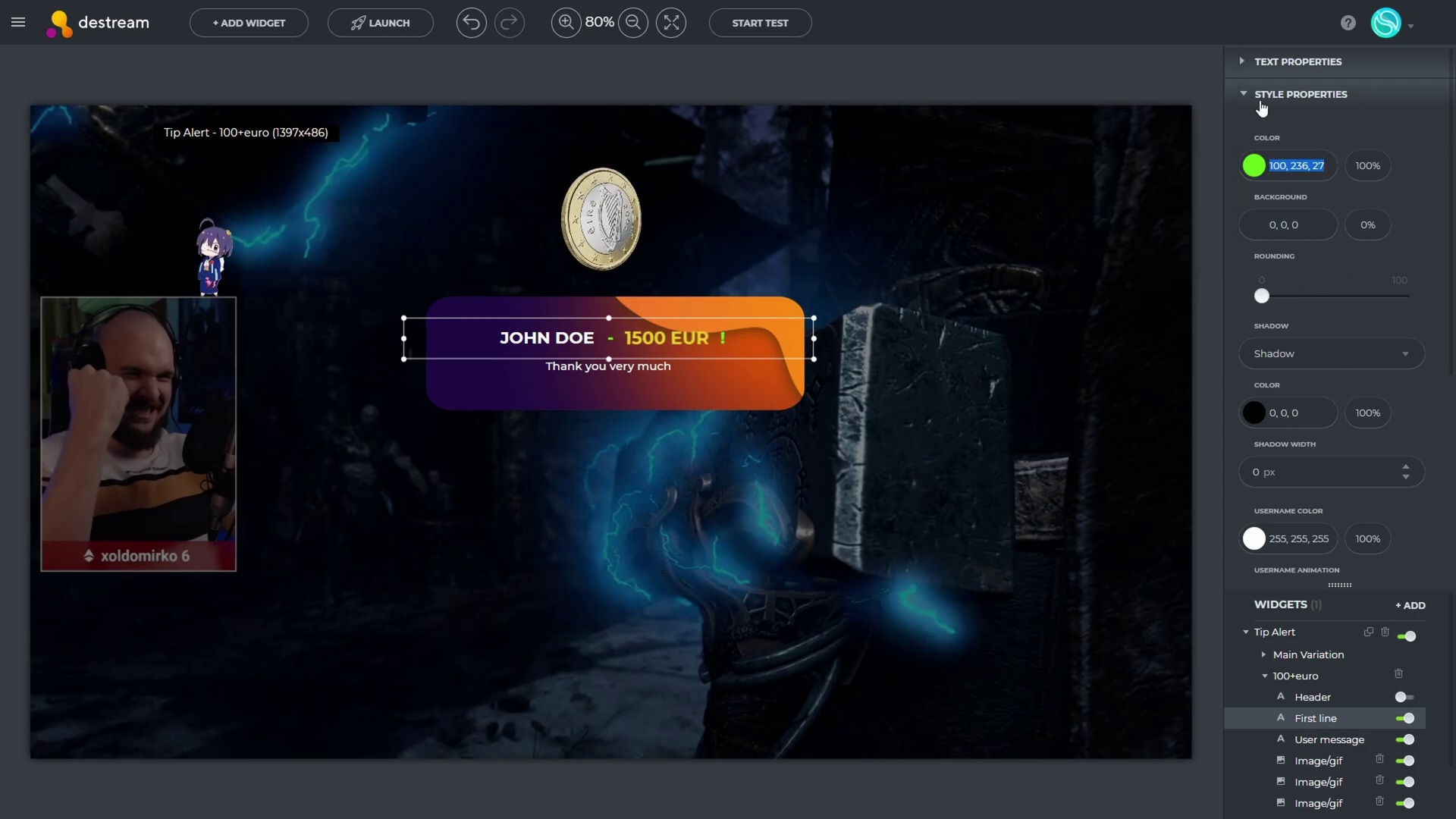
pyautogui.scroll(-5, 1306, 349)
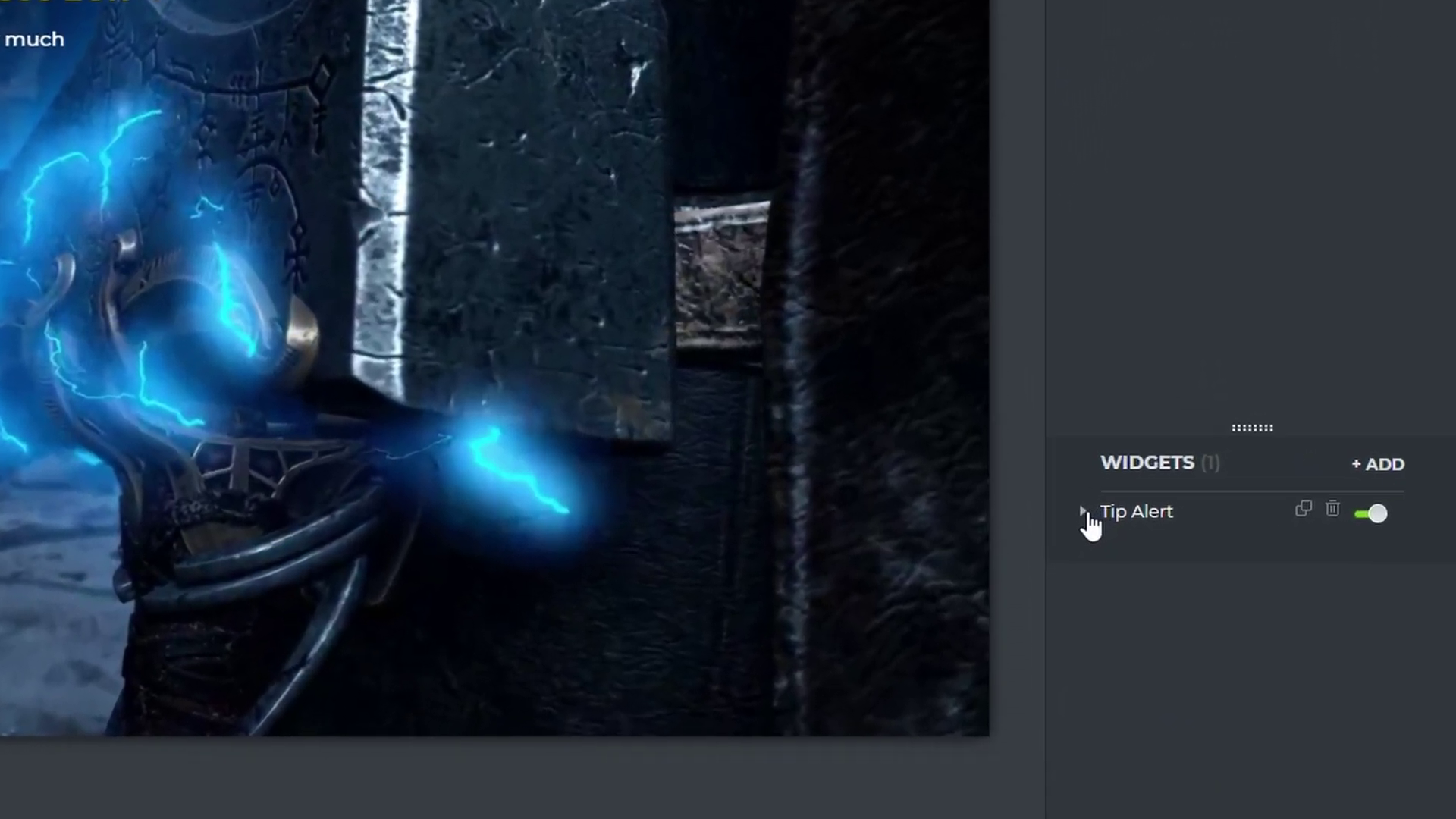
# Add a Tip Alert variation named '100+euro' and select its First line layer
pyautogui.click(1229, 620)
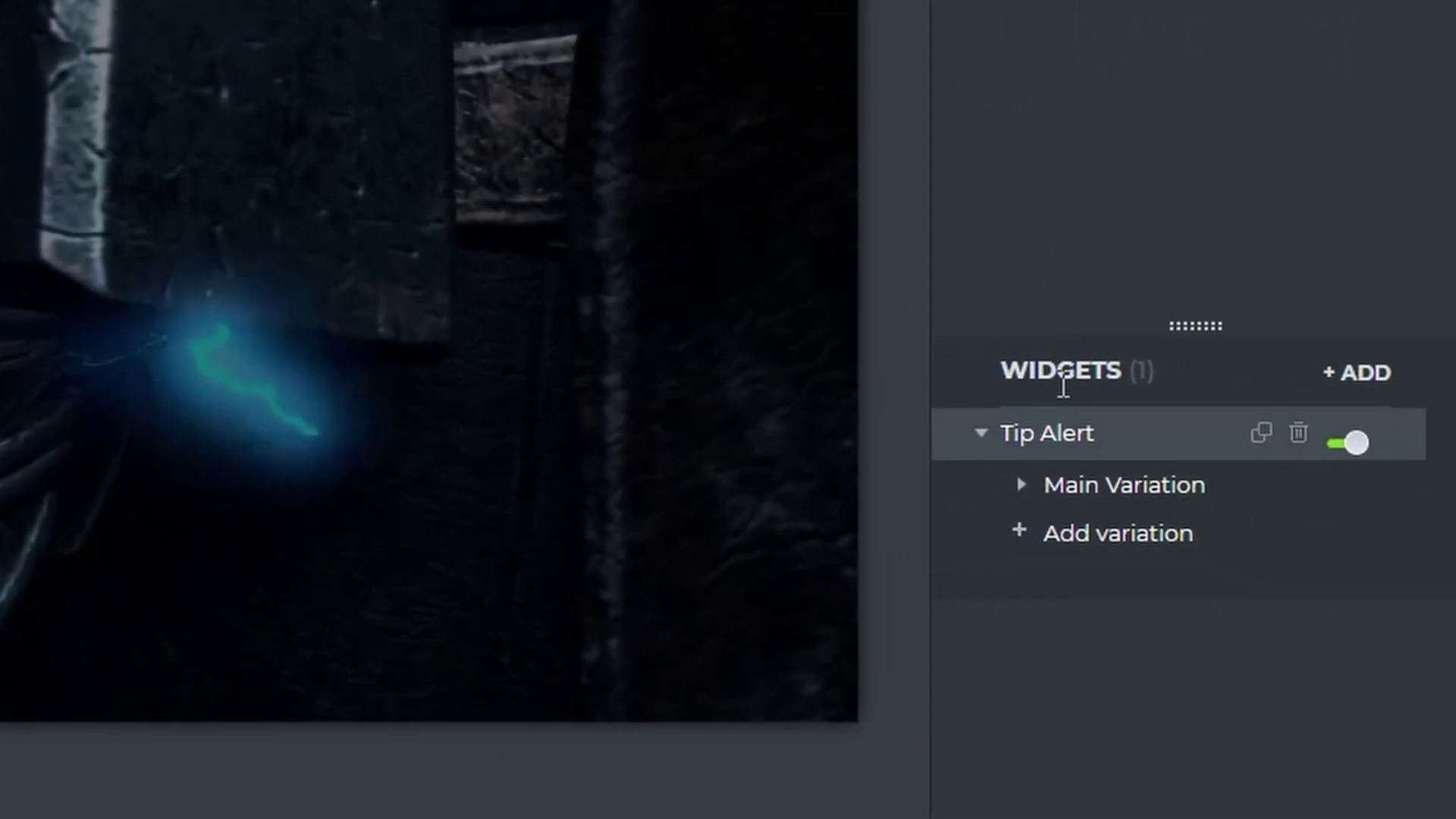
pyautogui.click(1029, 540)
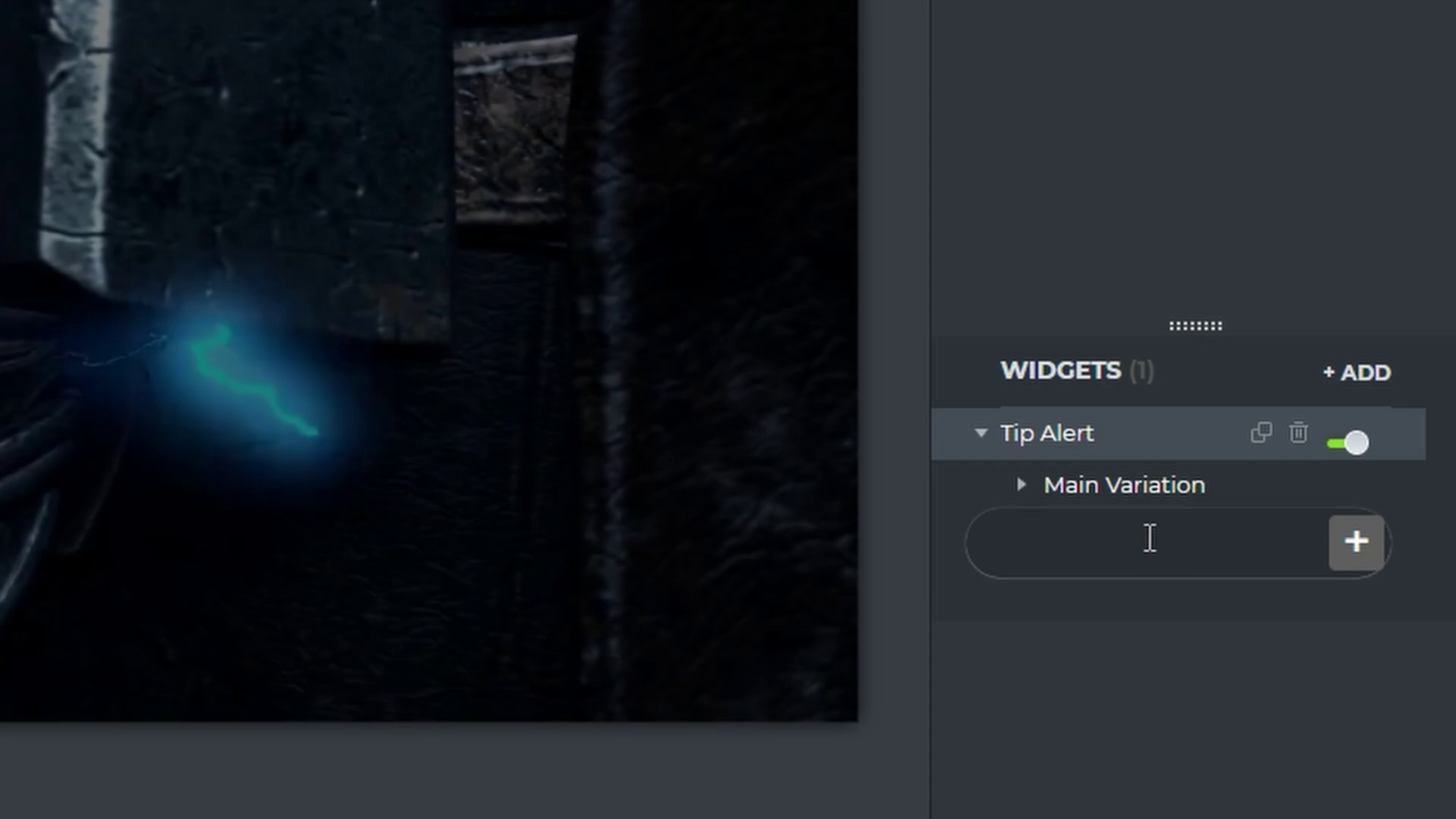
pyautogui.write('100+euro')
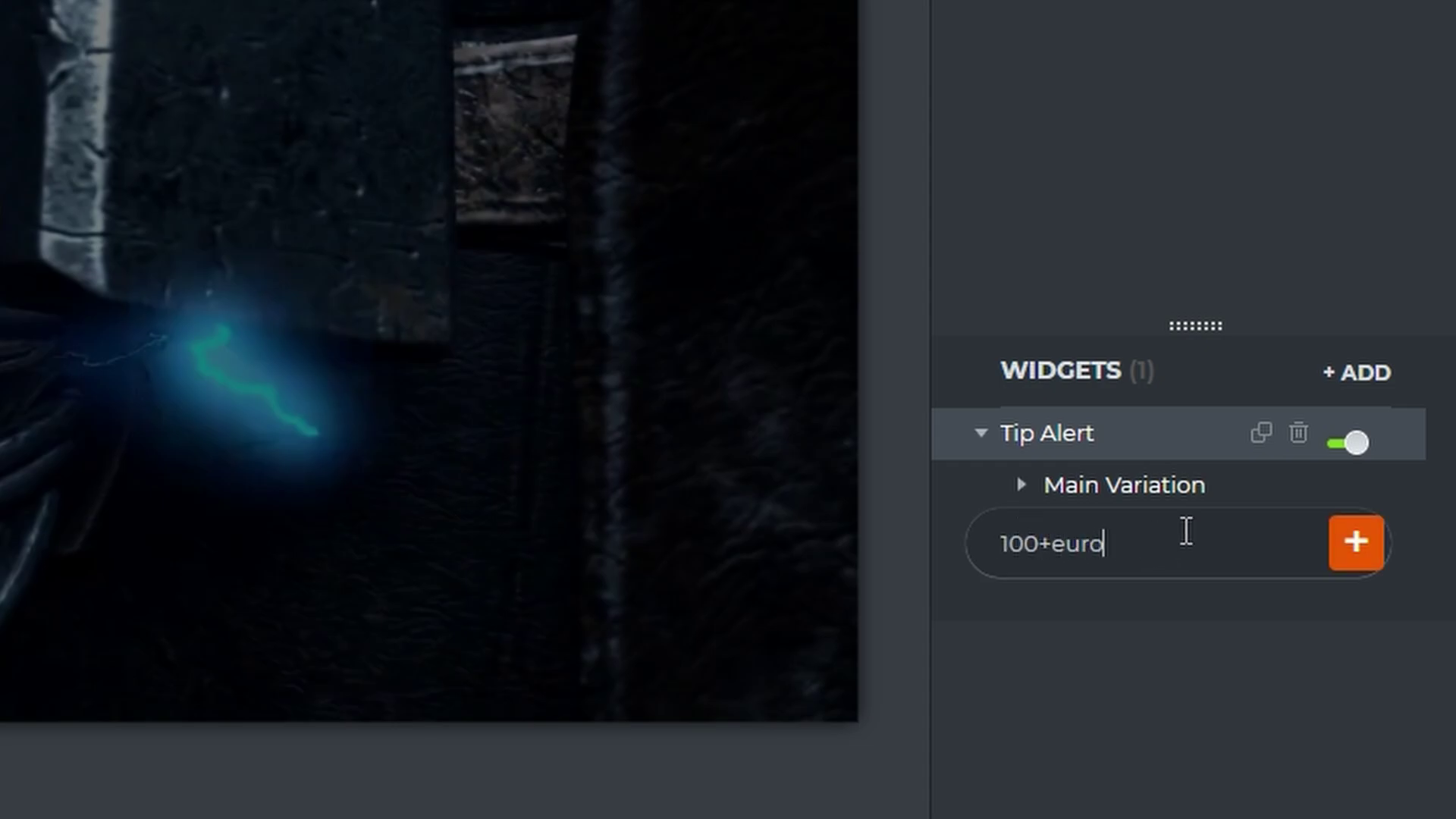
pyautogui.press('Return')
pyautogui.click(1073, 650)
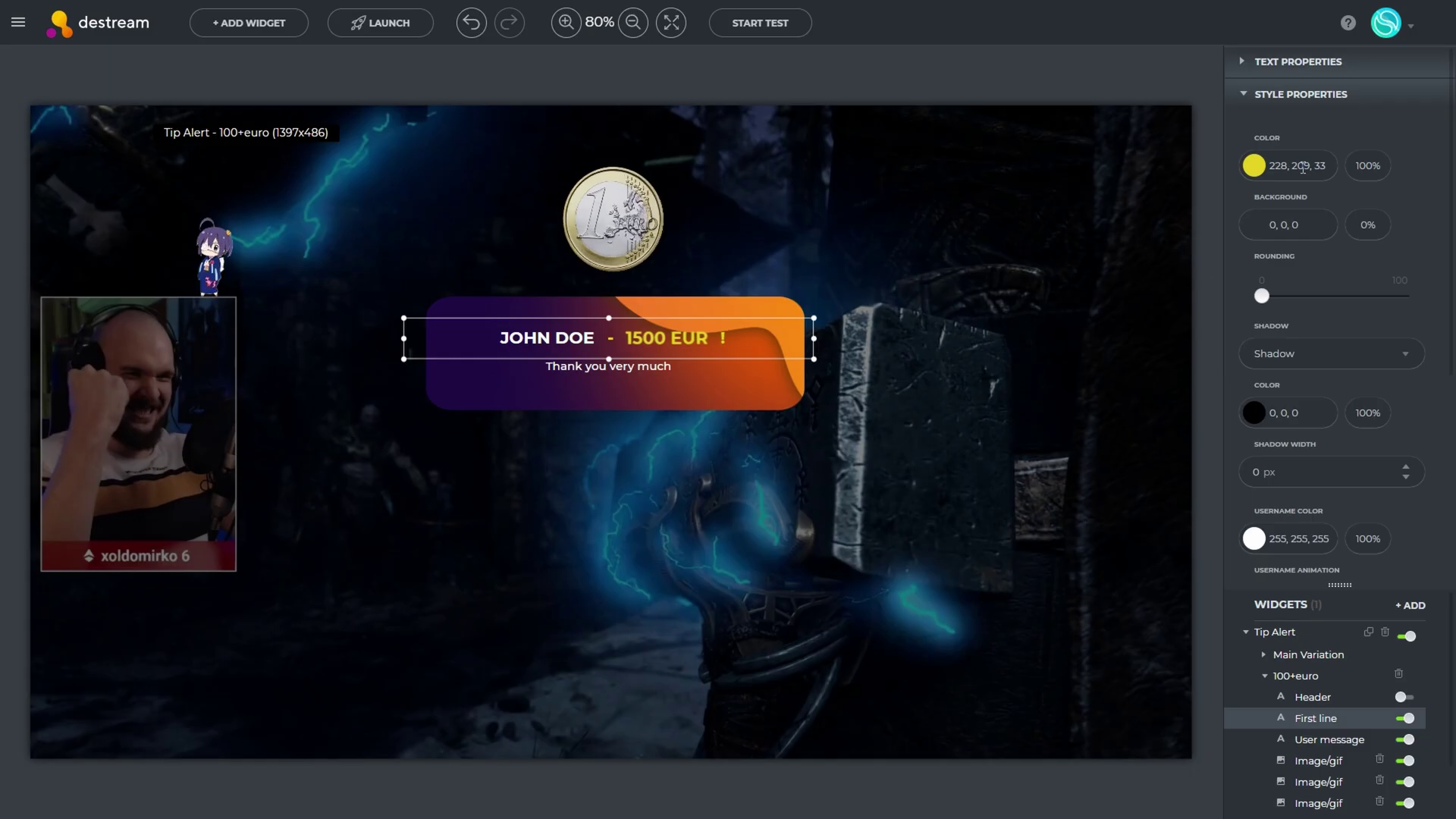
# Colour the 100+euro alert's amount text bright green (100, 236, 27)
pyautogui.click(1255, 165)
pyautogui.click(1255, 165)
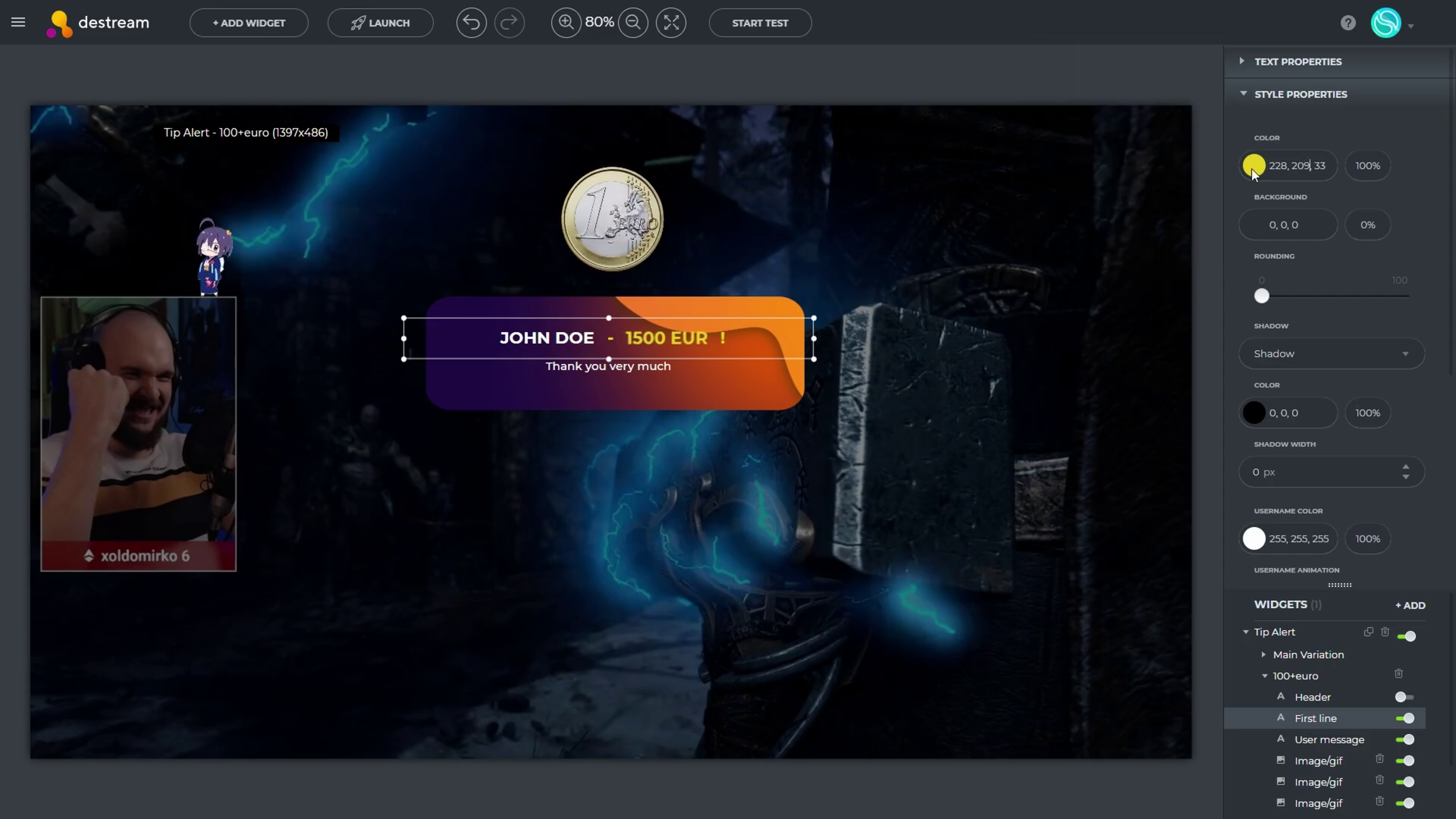
pyautogui.click(1255, 166)
pyautogui.moveTo(1057, 123); pyautogui.dragTo(1209, 56)
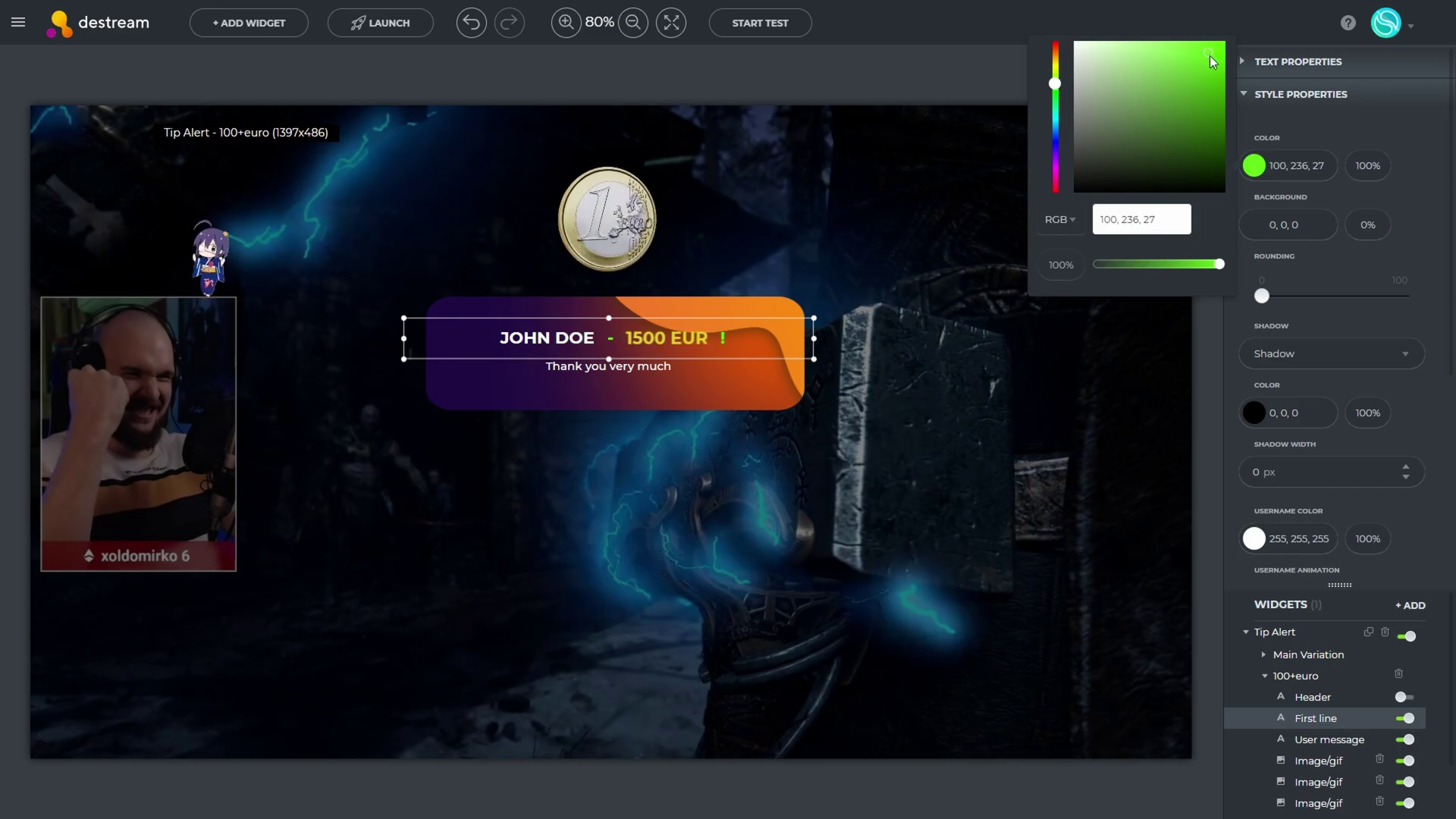
pyautogui.click(1414, 222)
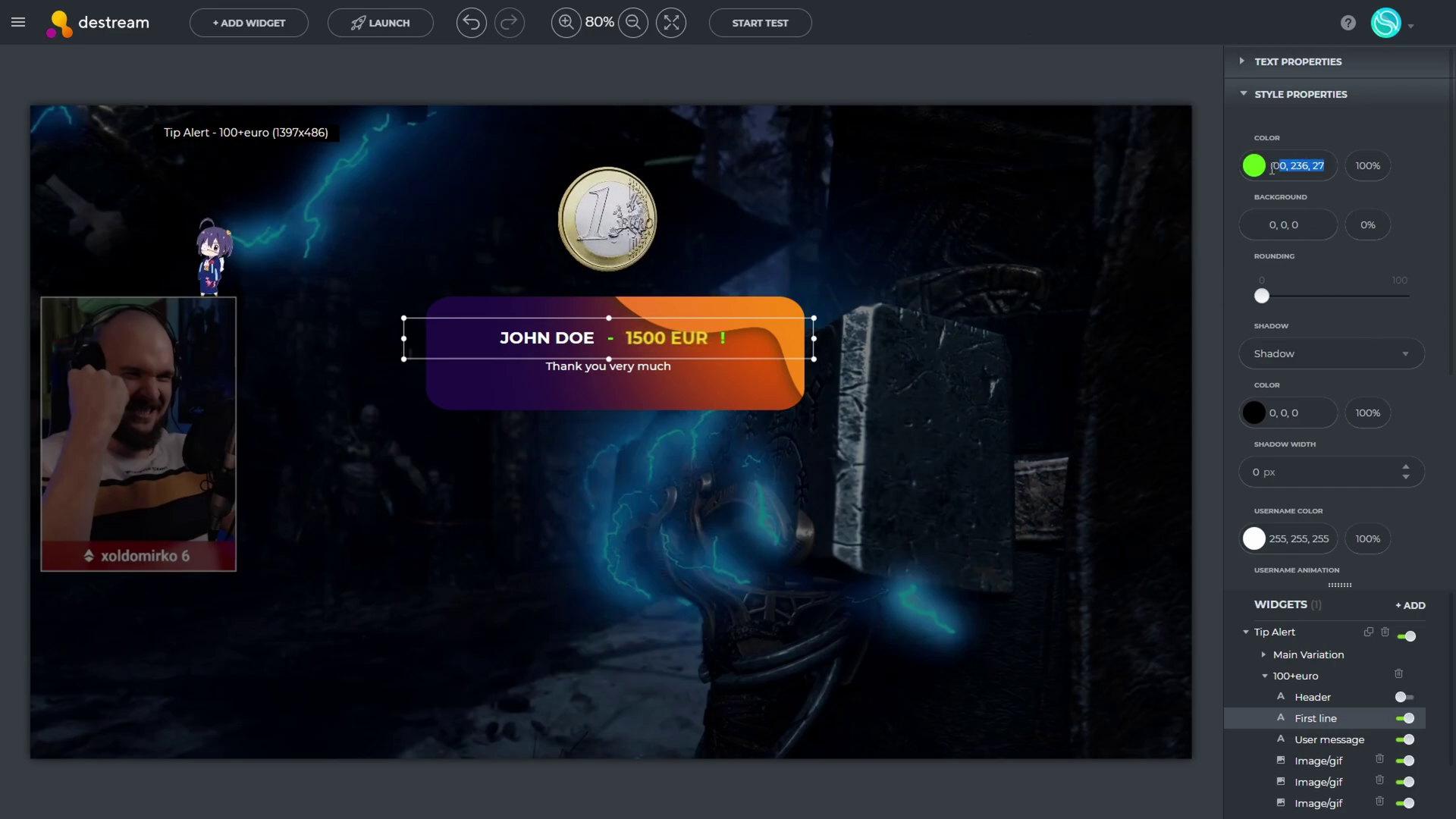
# Give the amount a Heart Beat entrance animation, then deselect the alert
pyautogui.scroll(-4, 1289, 227)
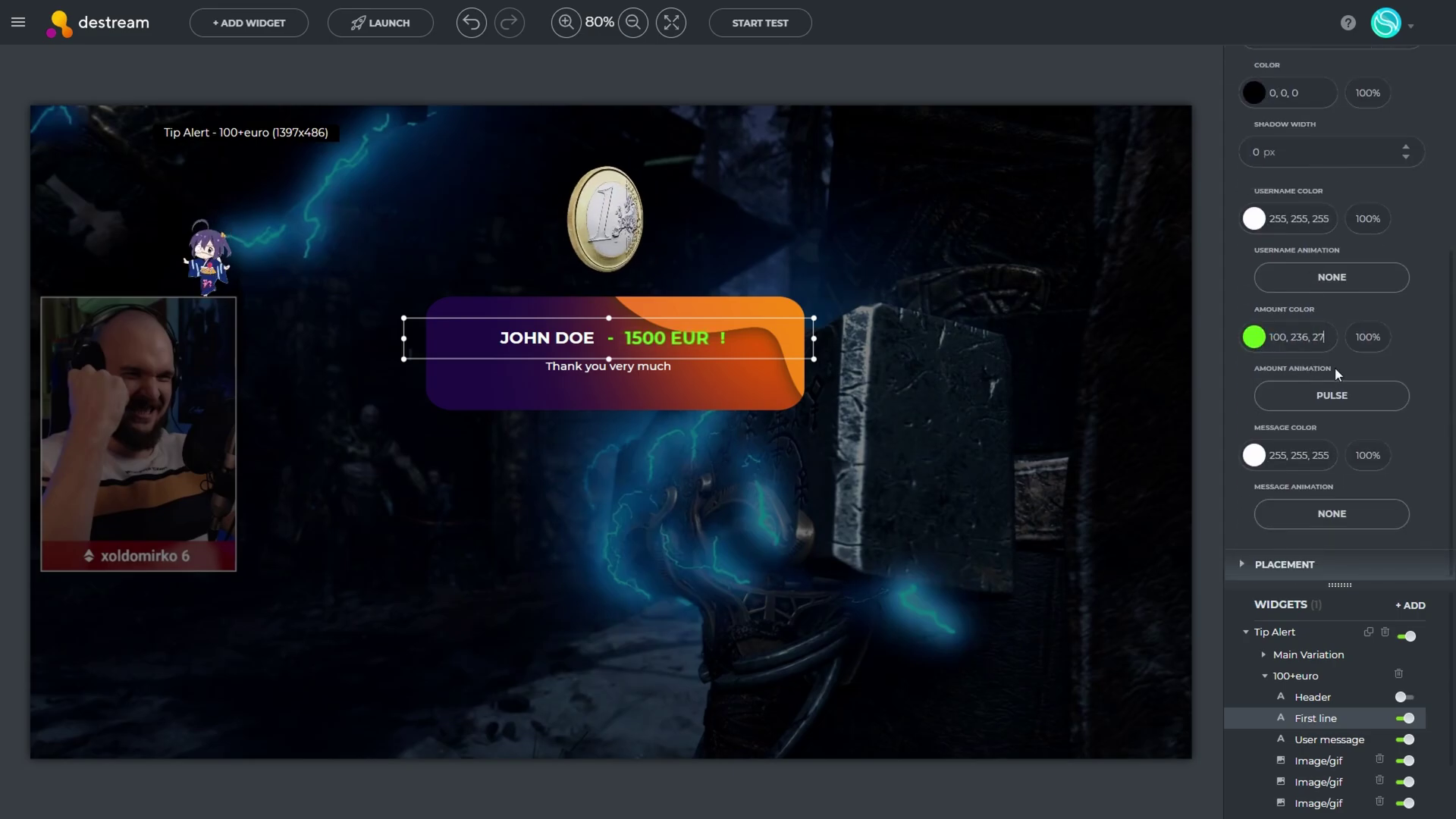
pyautogui.click(1322, 402)
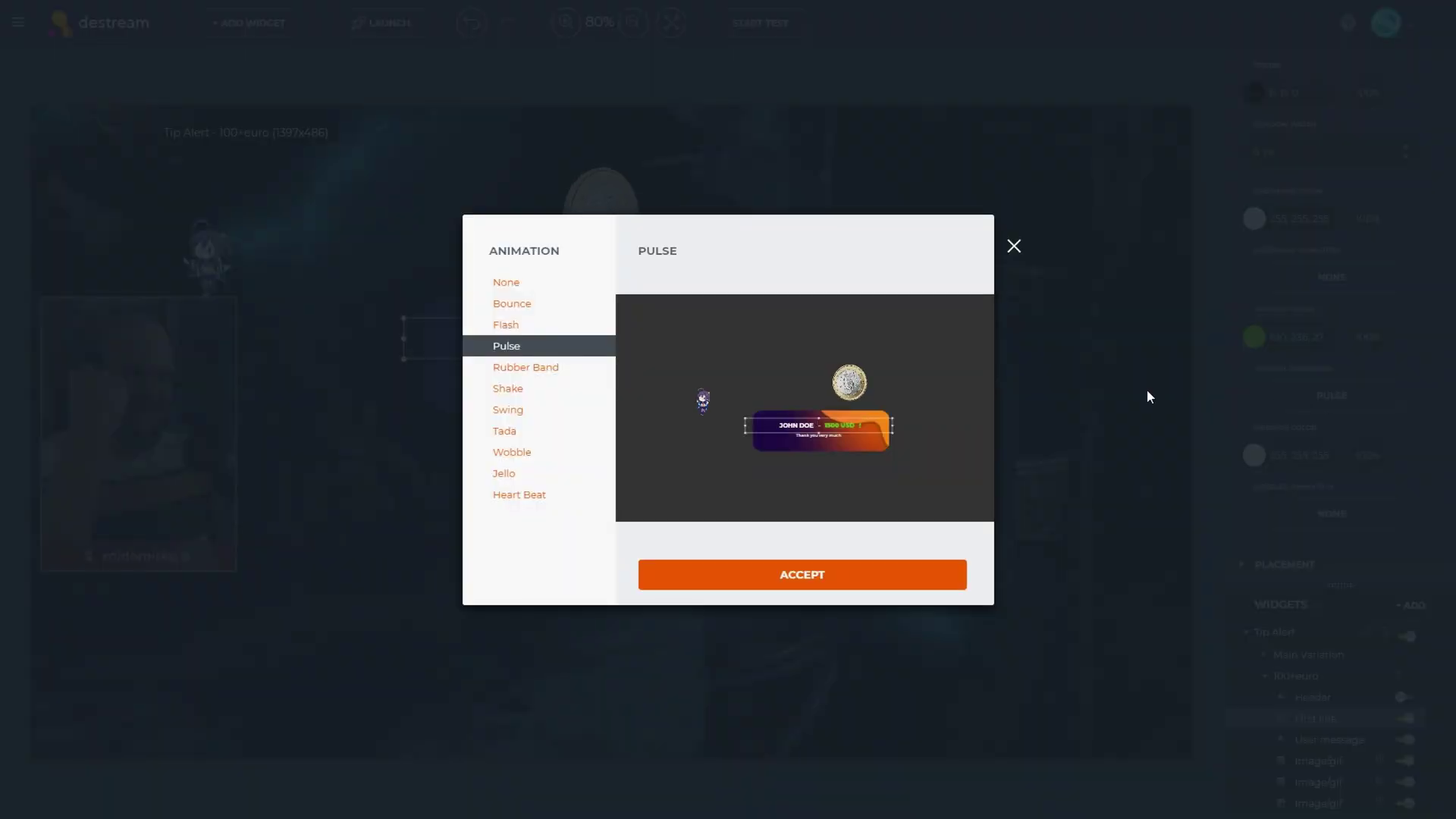
pyautogui.click(513, 455)
pyautogui.click(507, 477)
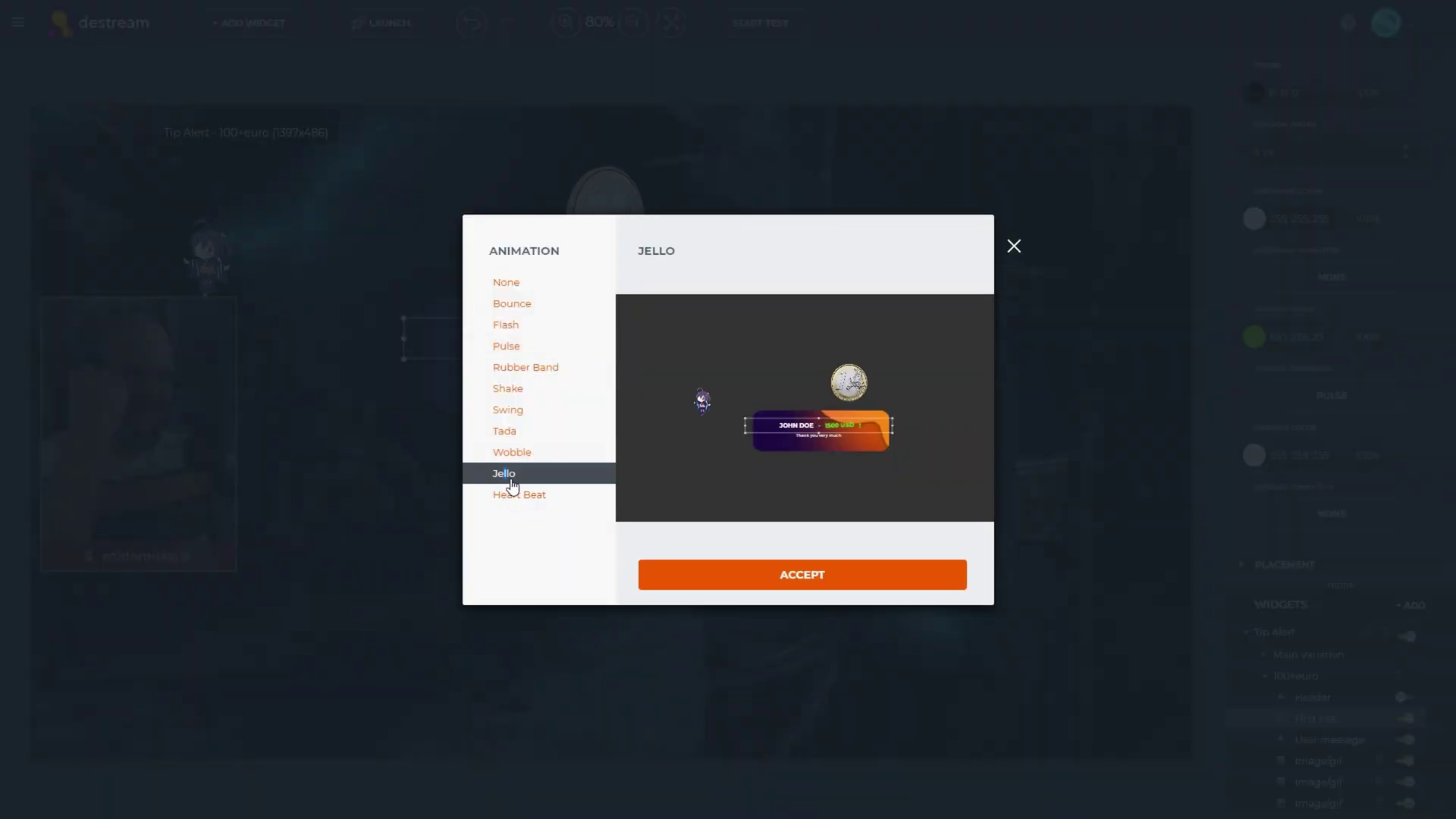
pyautogui.click(520, 495)
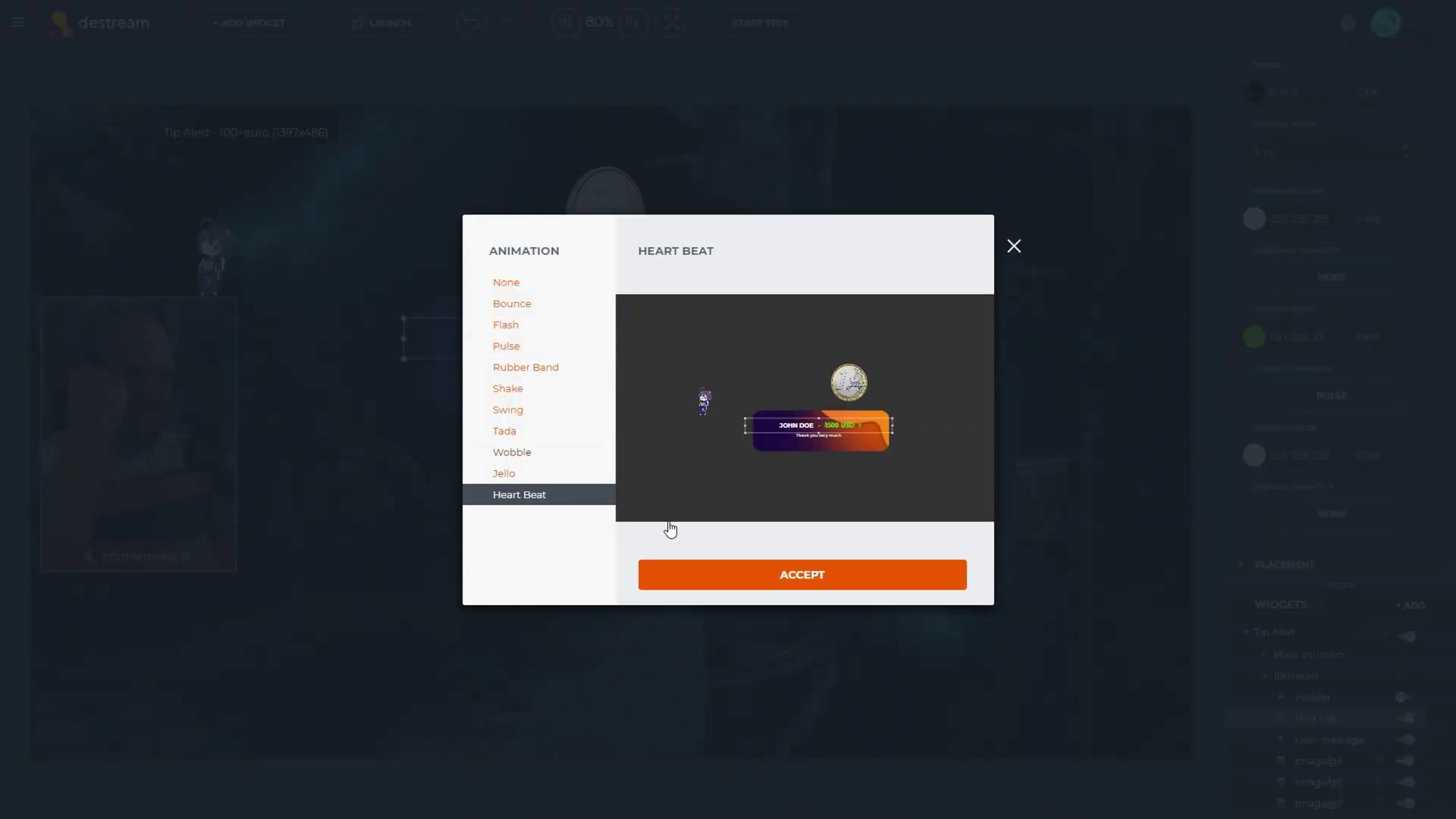
pyautogui.click(794, 575)
pyautogui.click(823, 416)
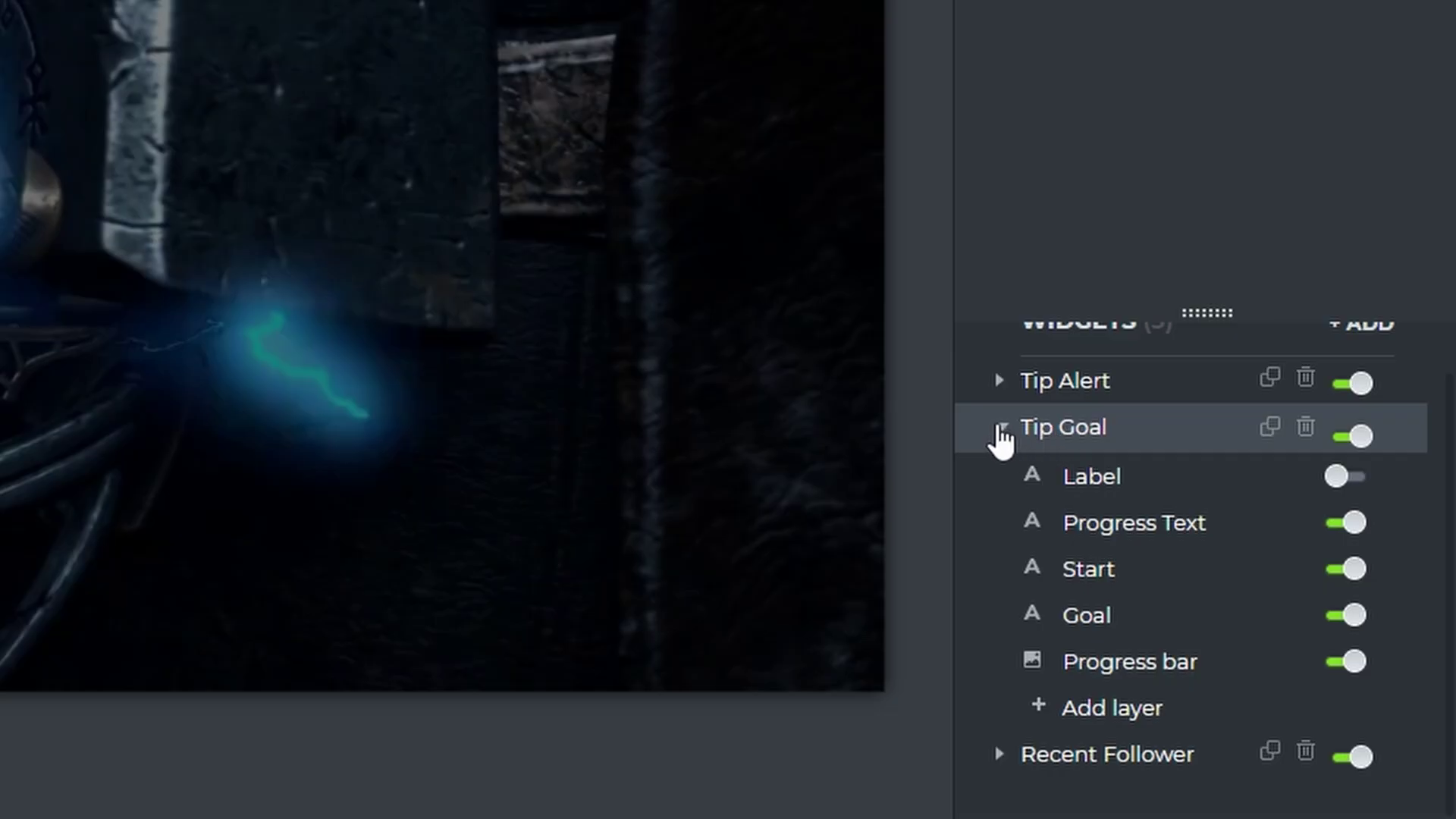
# Duplicate the Tip Alert widget, expand the copy's variations, and hide Tip Goal's Label layer
pyautogui.click(1002, 382)
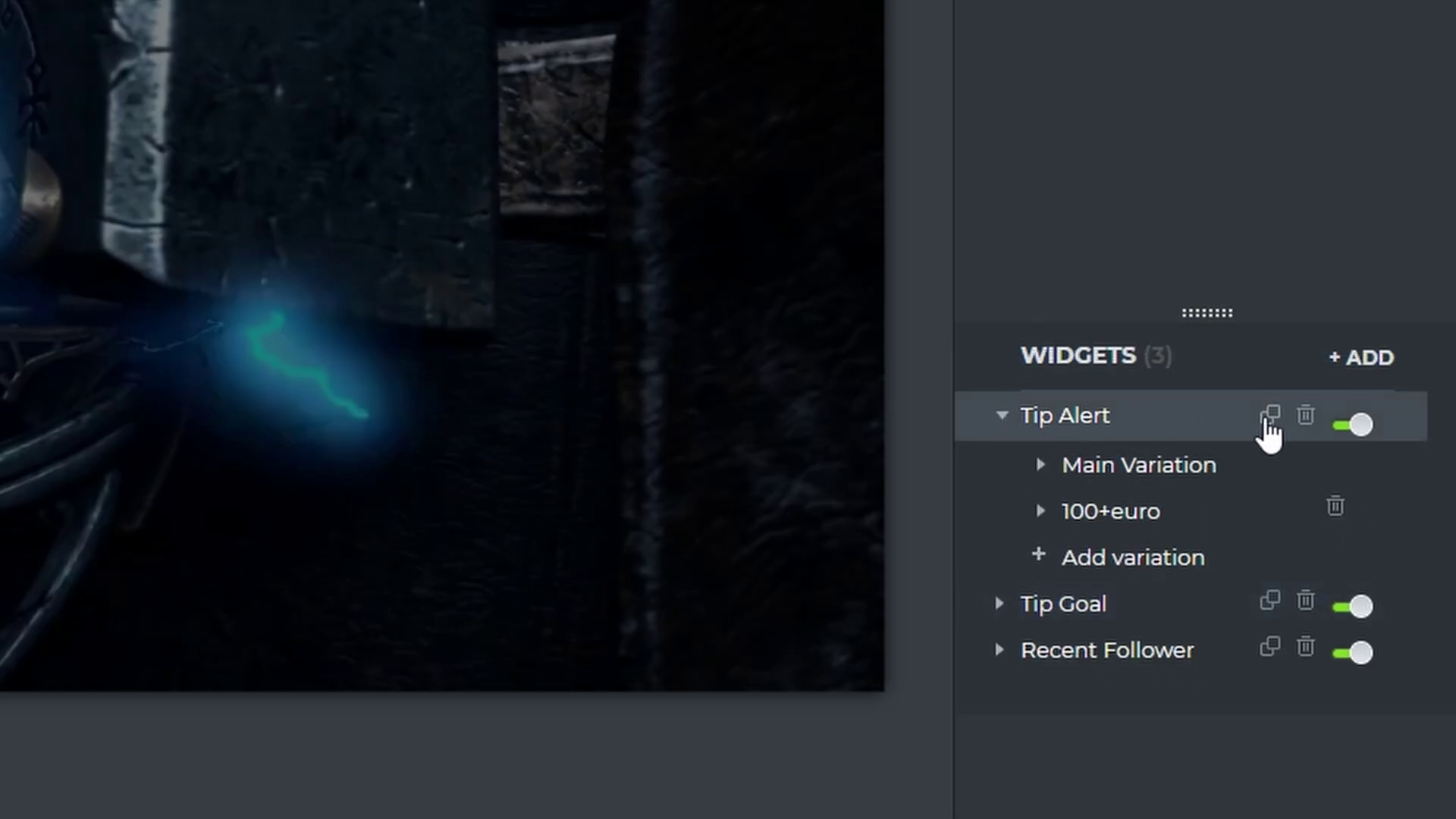
pyautogui.click(1271, 417)
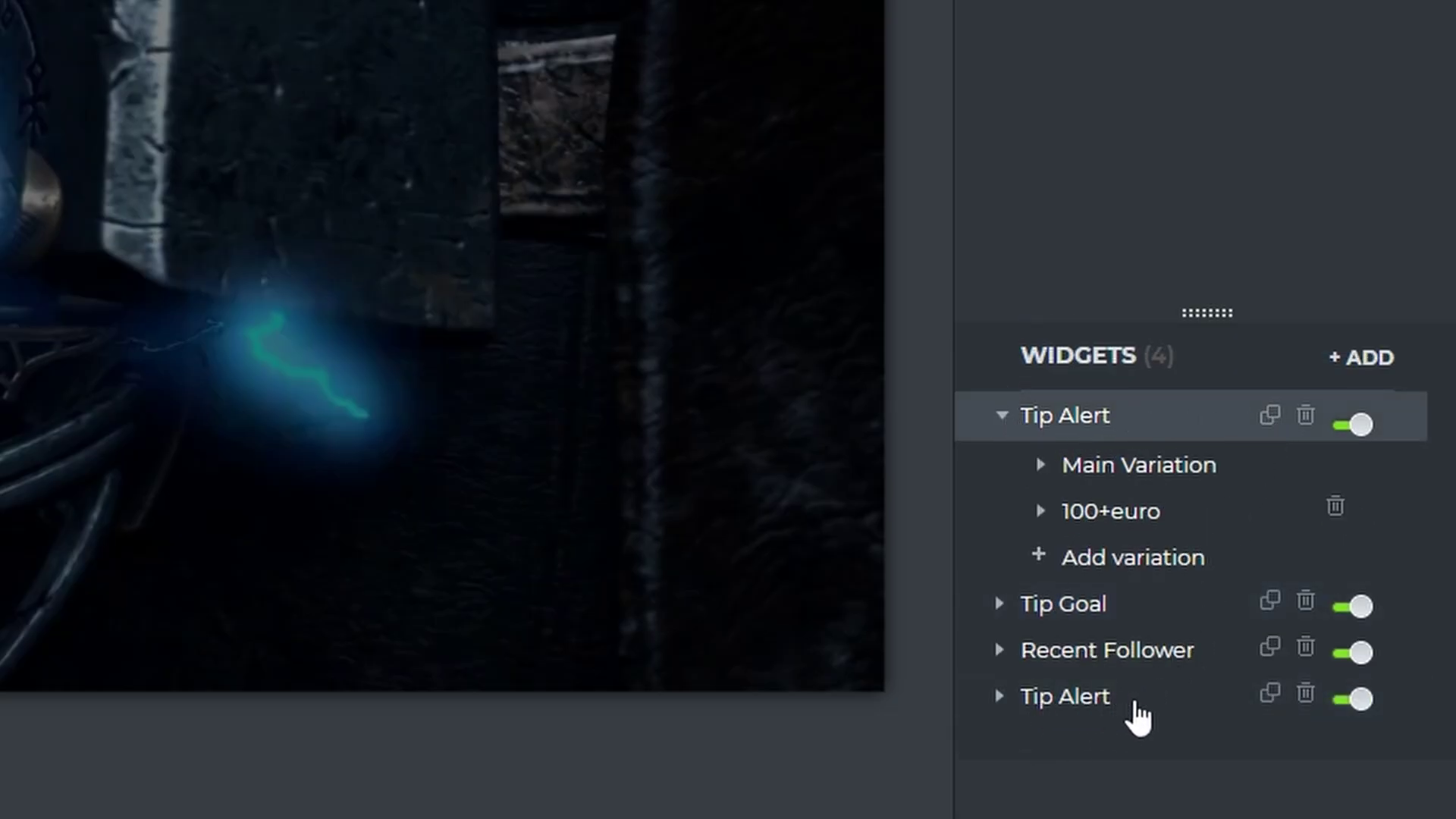
pyautogui.click(999, 696)
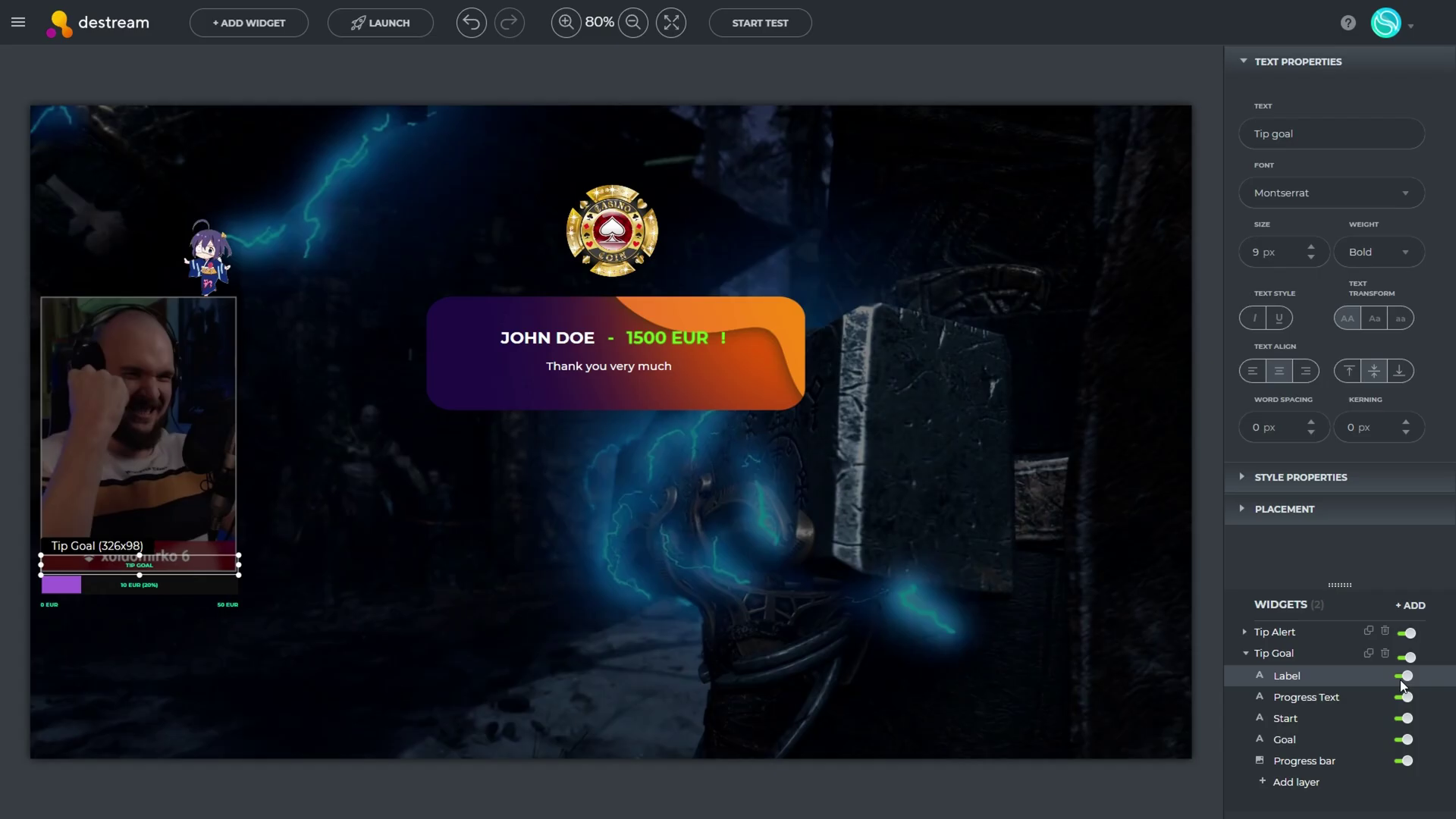
pyautogui.click(1402, 676)
# Enlarge Tip Goal's Start and Goal amounts, make its progress bar 133,42,42, then open Add Widget
pyautogui.click(1304, 697)
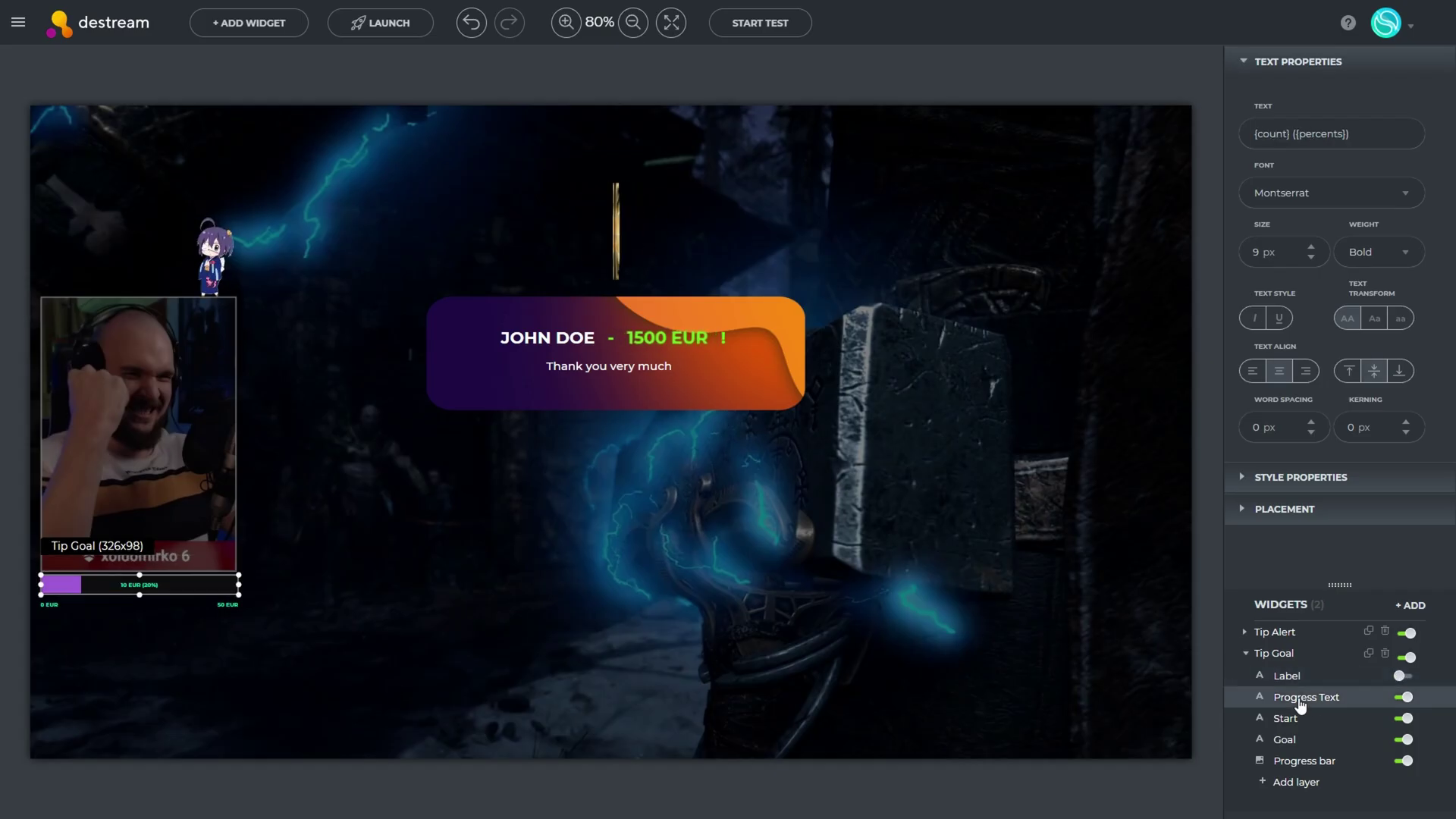
pyautogui.click(1299, 179)
pyautogui.click(1285, 718)
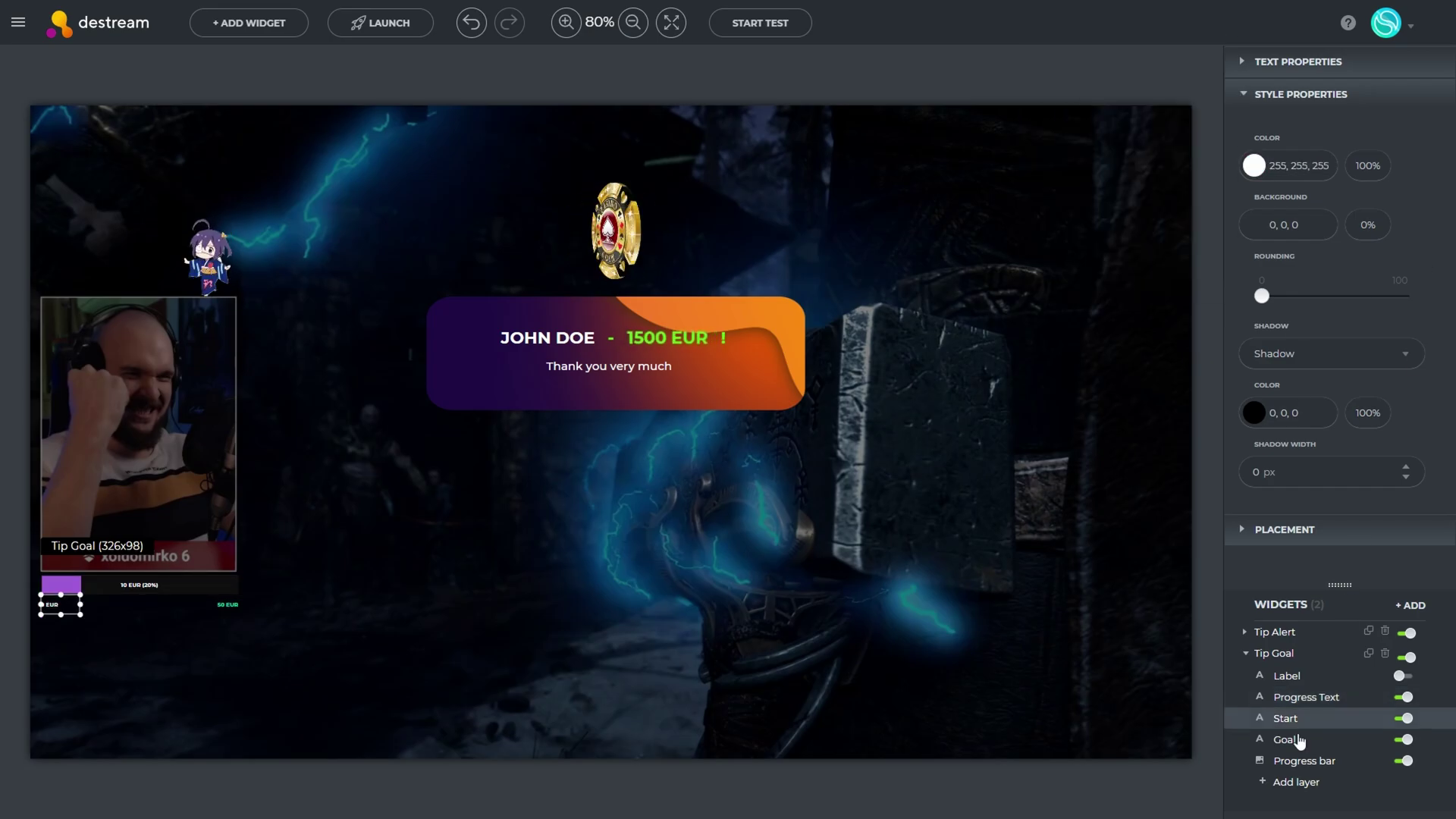
pyautogui.click(1285, 739)
pyautogui.press('Up')
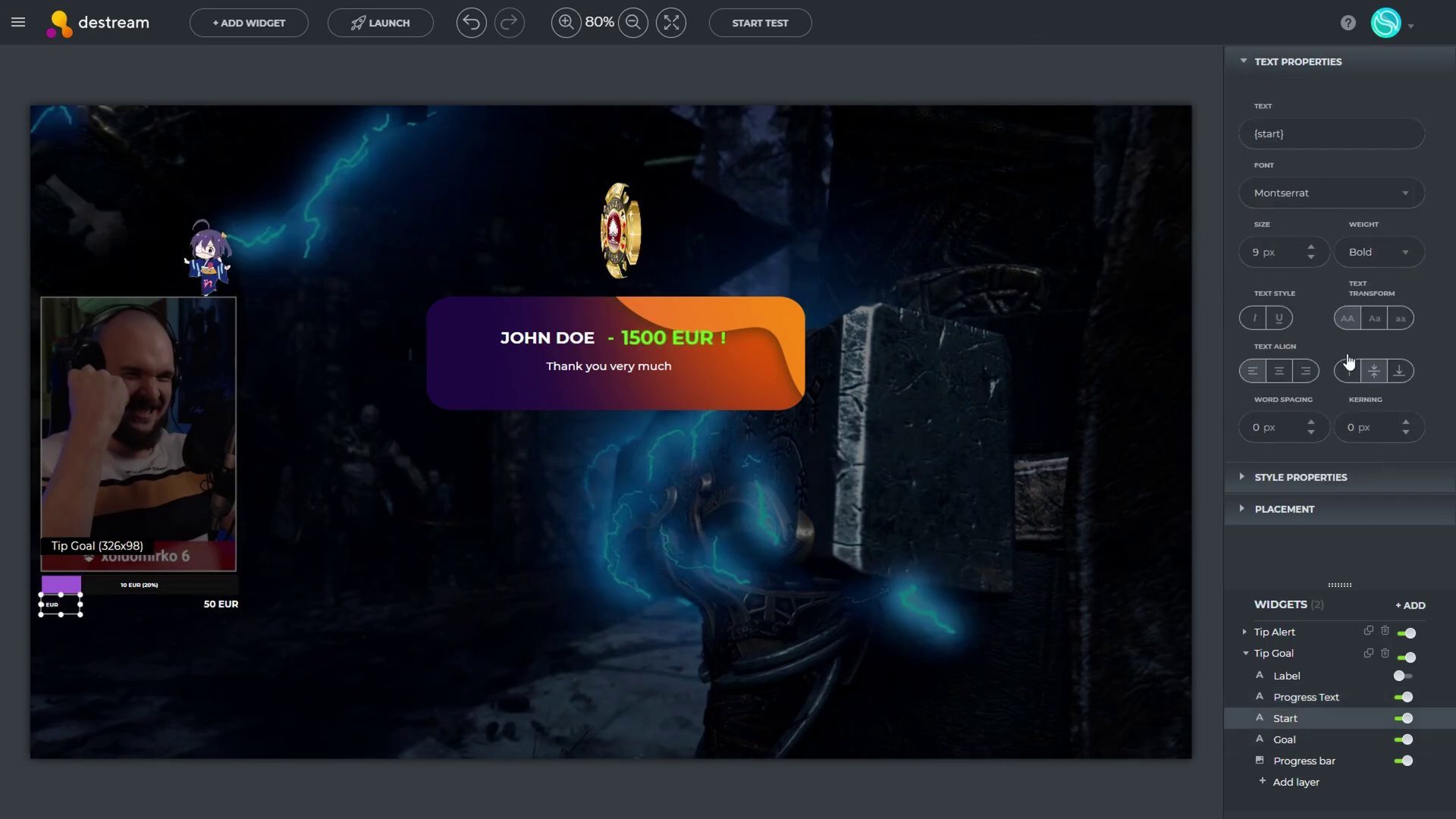
pyautogui.click(1285, 740)
pyautogui.click(1301, 697)
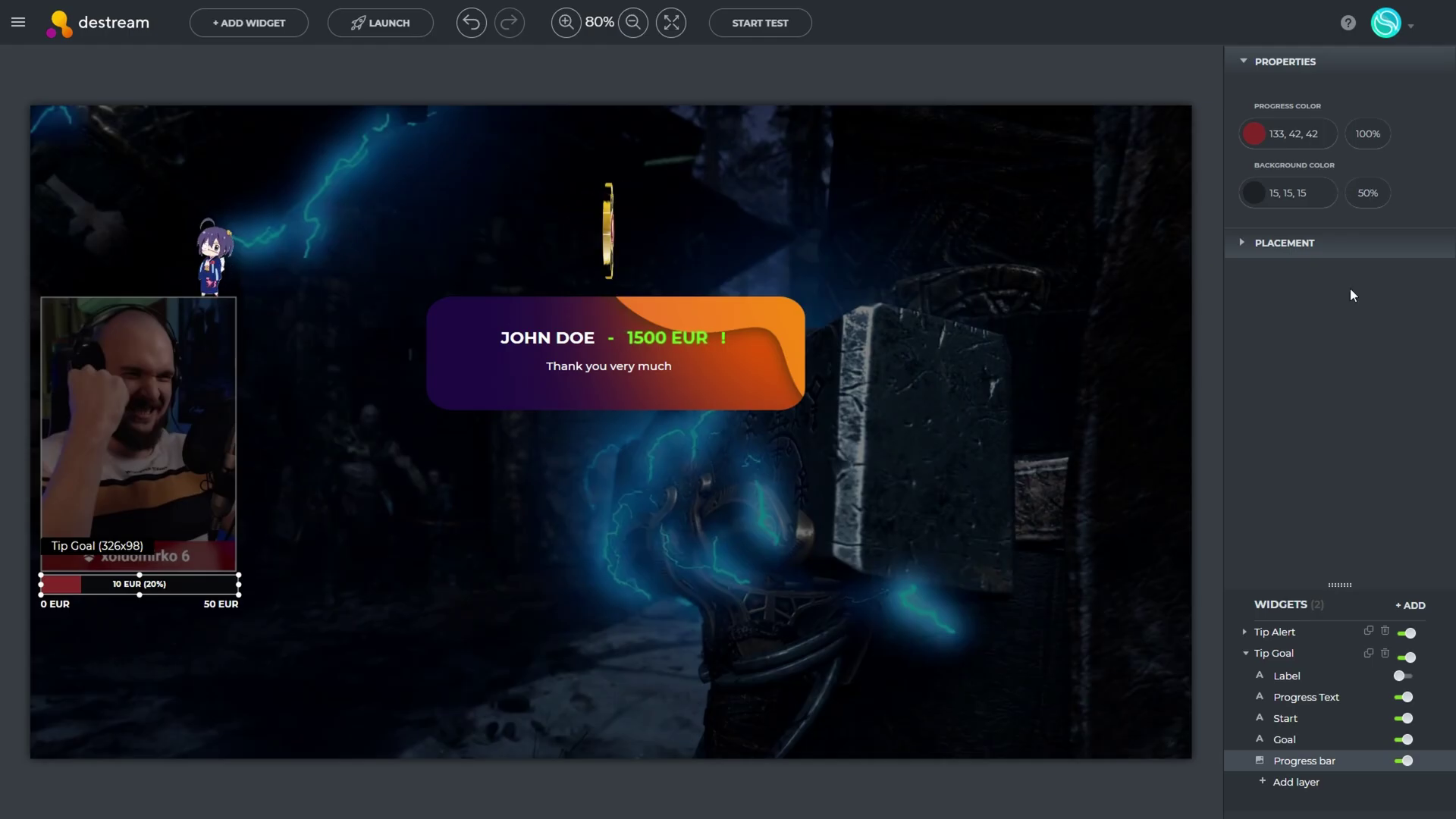
pyautogui.click(139, 629)
pyautogui.click(249, 23)
# Add a Follower Label widget and move it to mid-canvas
pyautogui.click(429, 276)
pyautogui.click(608, 273)
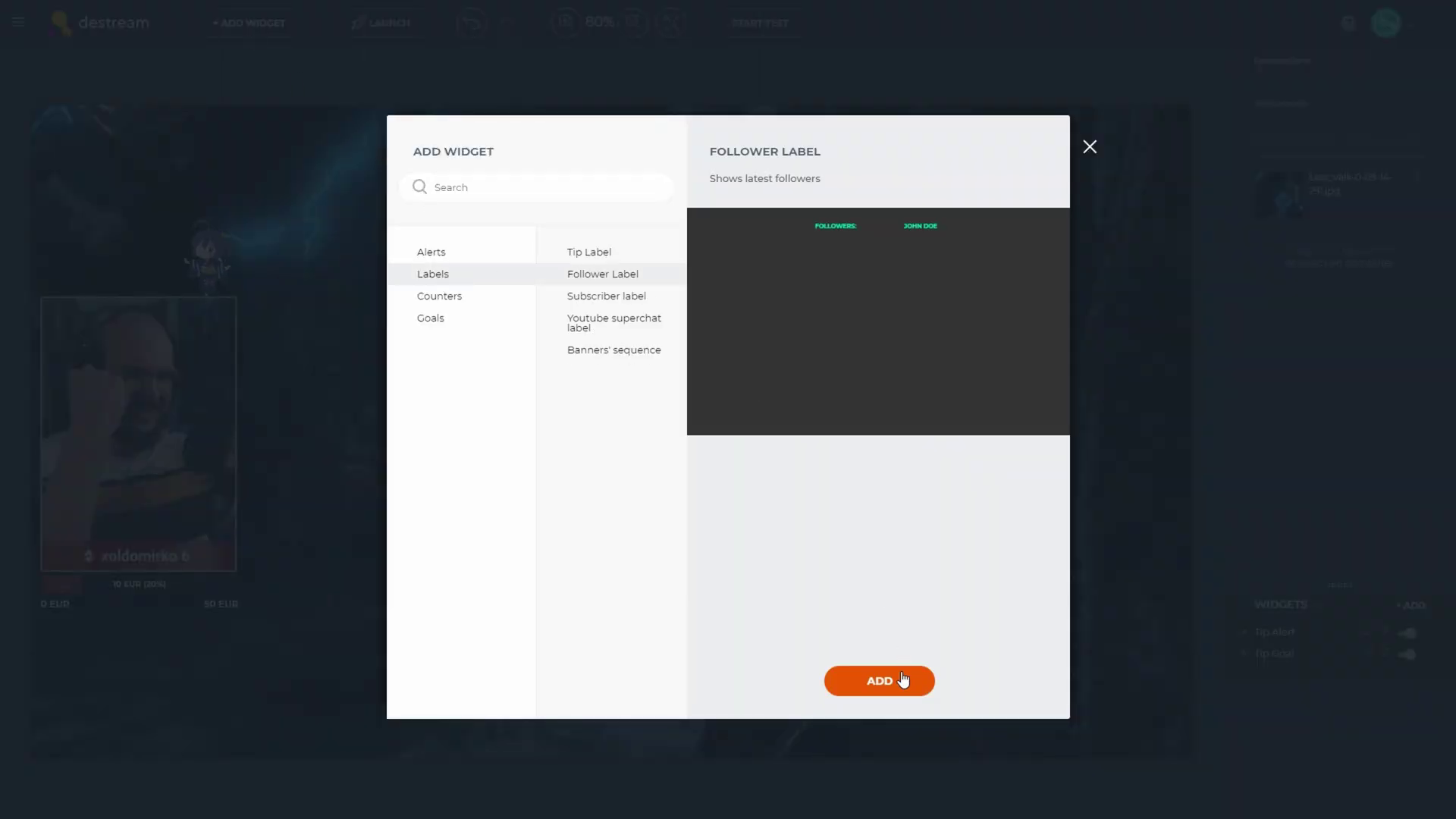
pyautogui.click(878, 680)
pyautogui.moveTo(278, 407); pyautogui.dragTo(606, 534)
# Make the follower label's caption text purple
pyautogui.click(1287, 697)
pyautogui.click(1301, 478)
pyautogui.click(1254, 165)
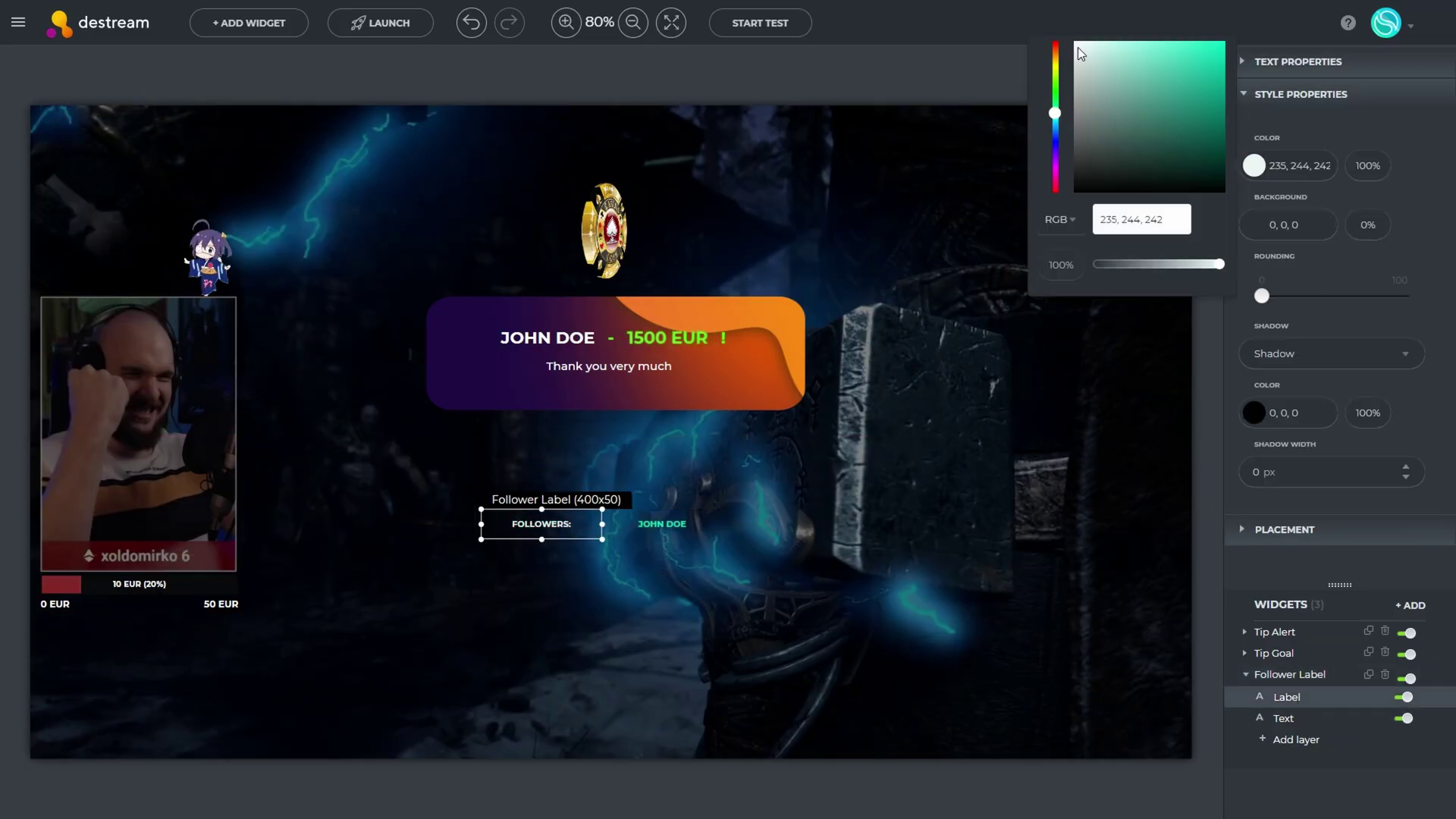
pyautogui.click(1055, 161)
pyautogui.click(1163, 62)
pyautogui.click(1254, 166)
pyautogui.click(1254, 165)
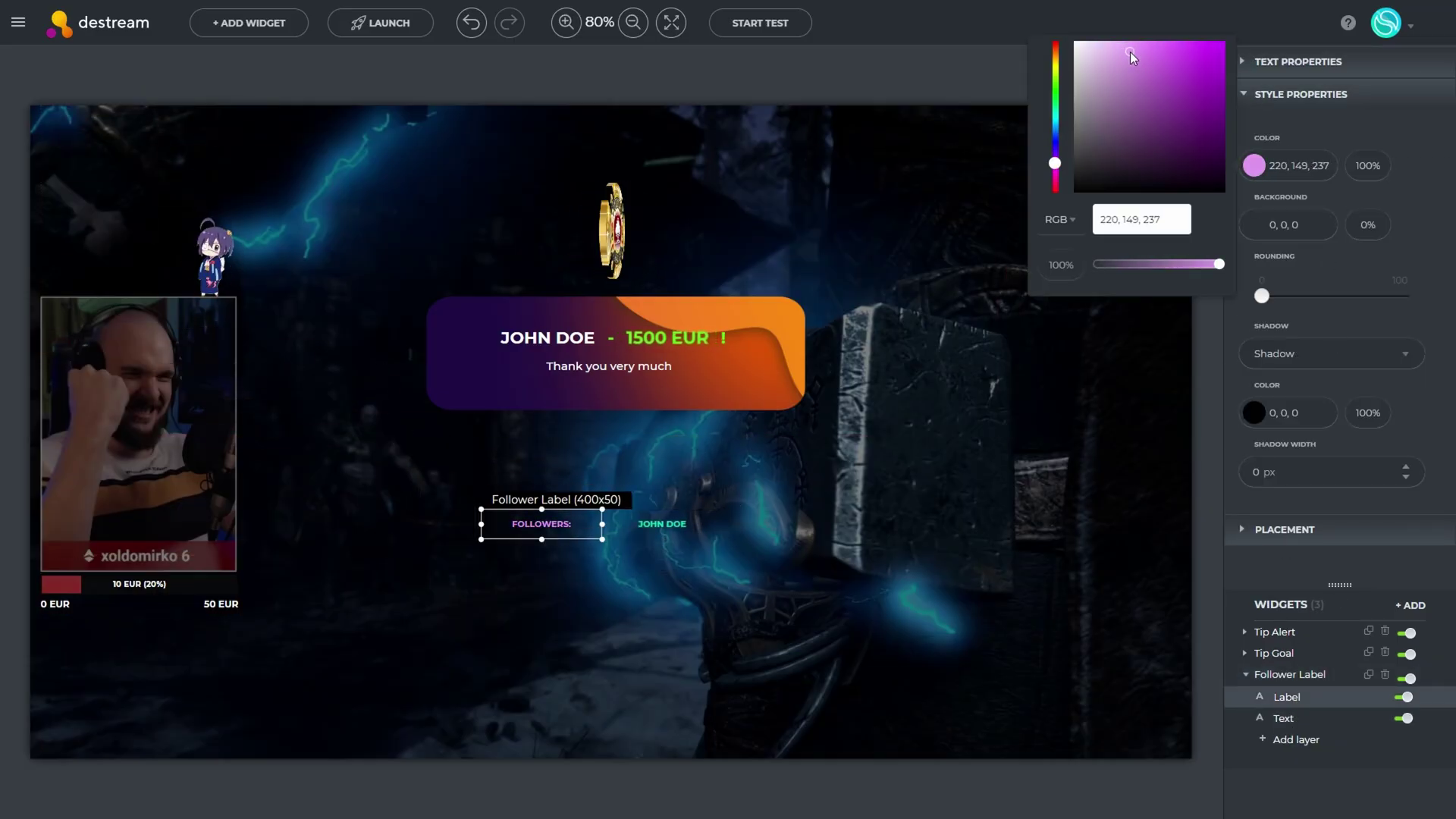
# Make the follower name purple and set its placement value to 5
pyautogui.click(1284, 718)
pyautogui.click(1254, 166)
pyautogui.click(1057, 157)
pyautogui.click(1299, 61)
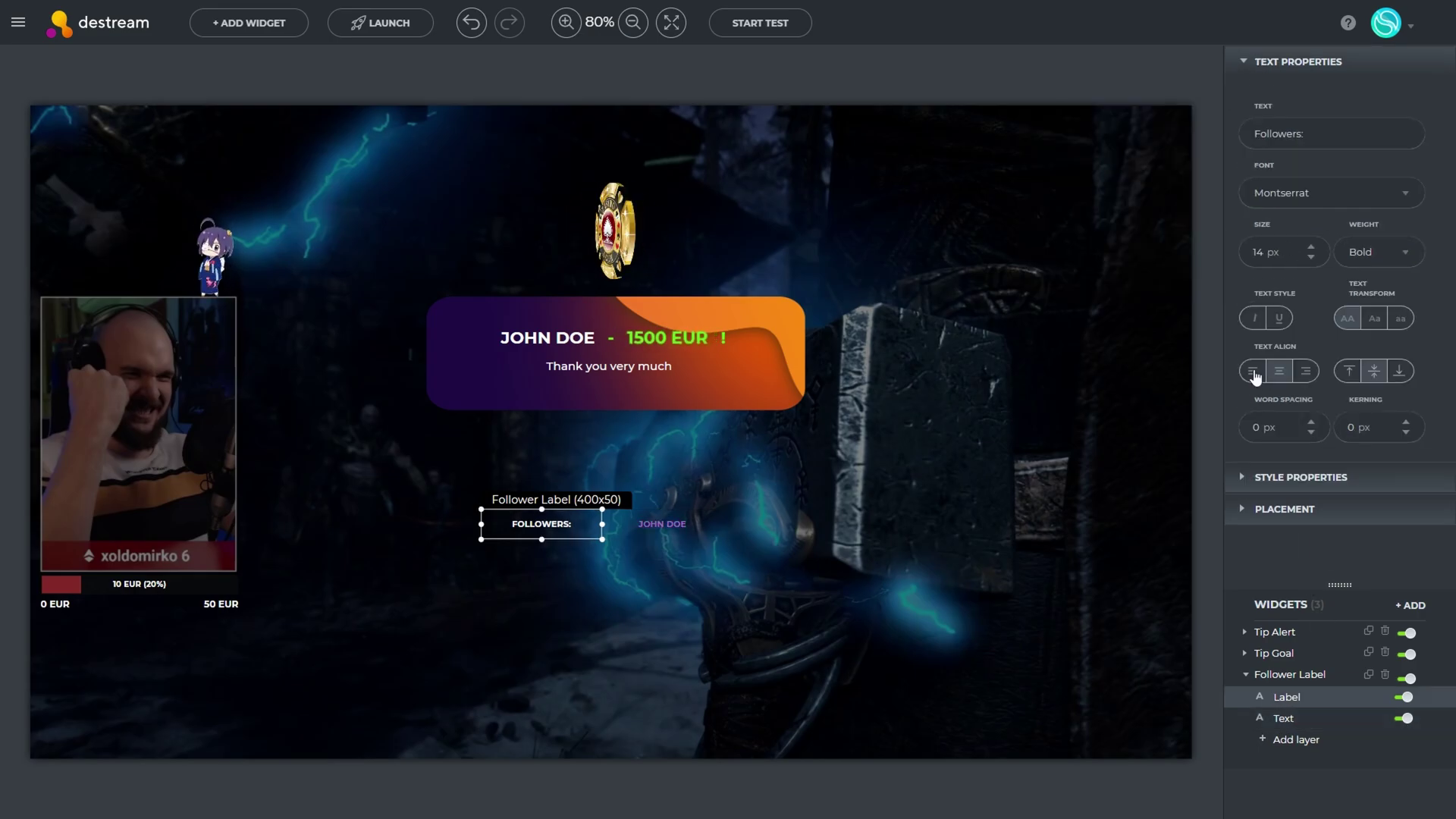
pyautogui.click(1285, 509)
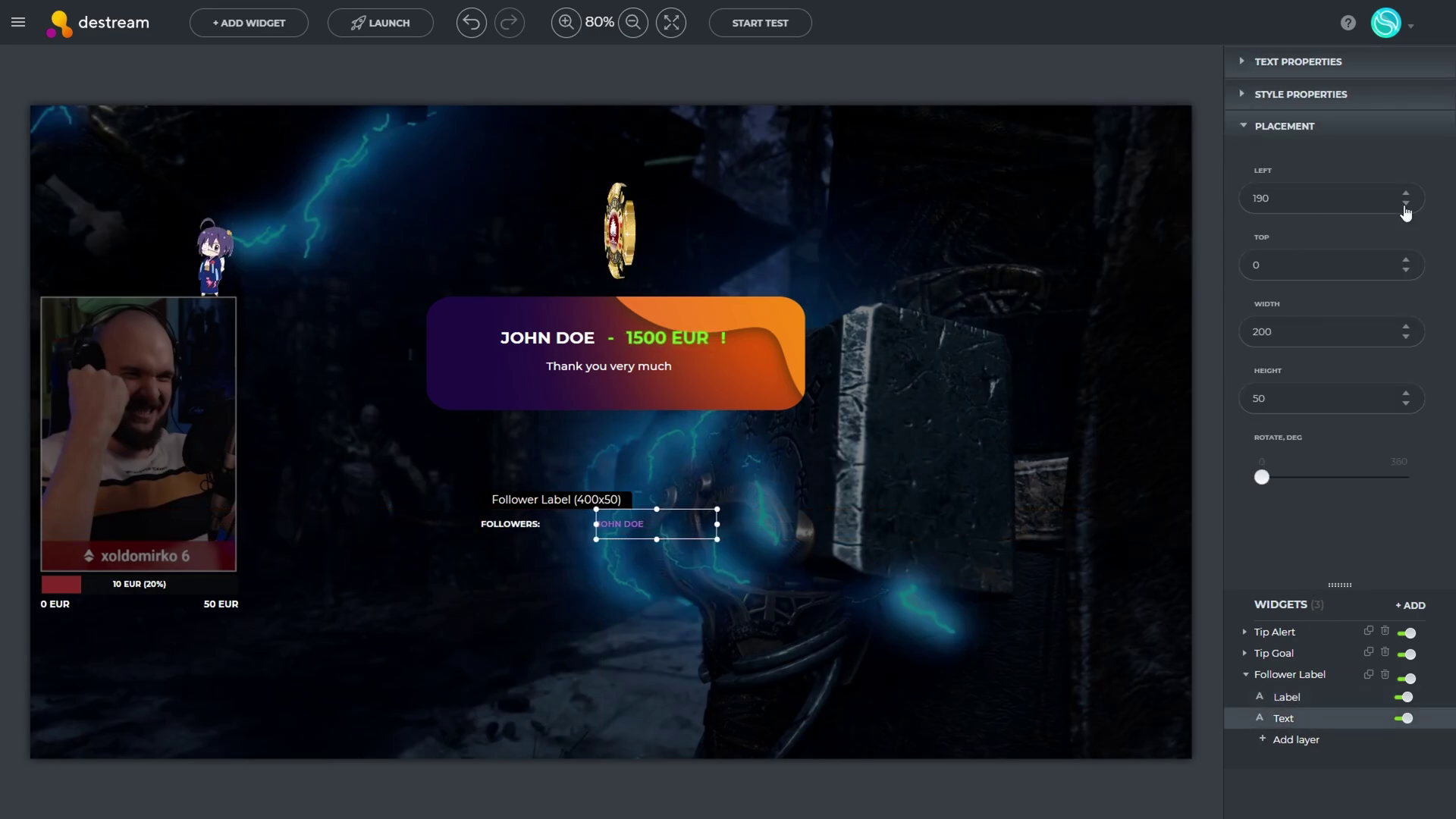
pyautogui.write('5')
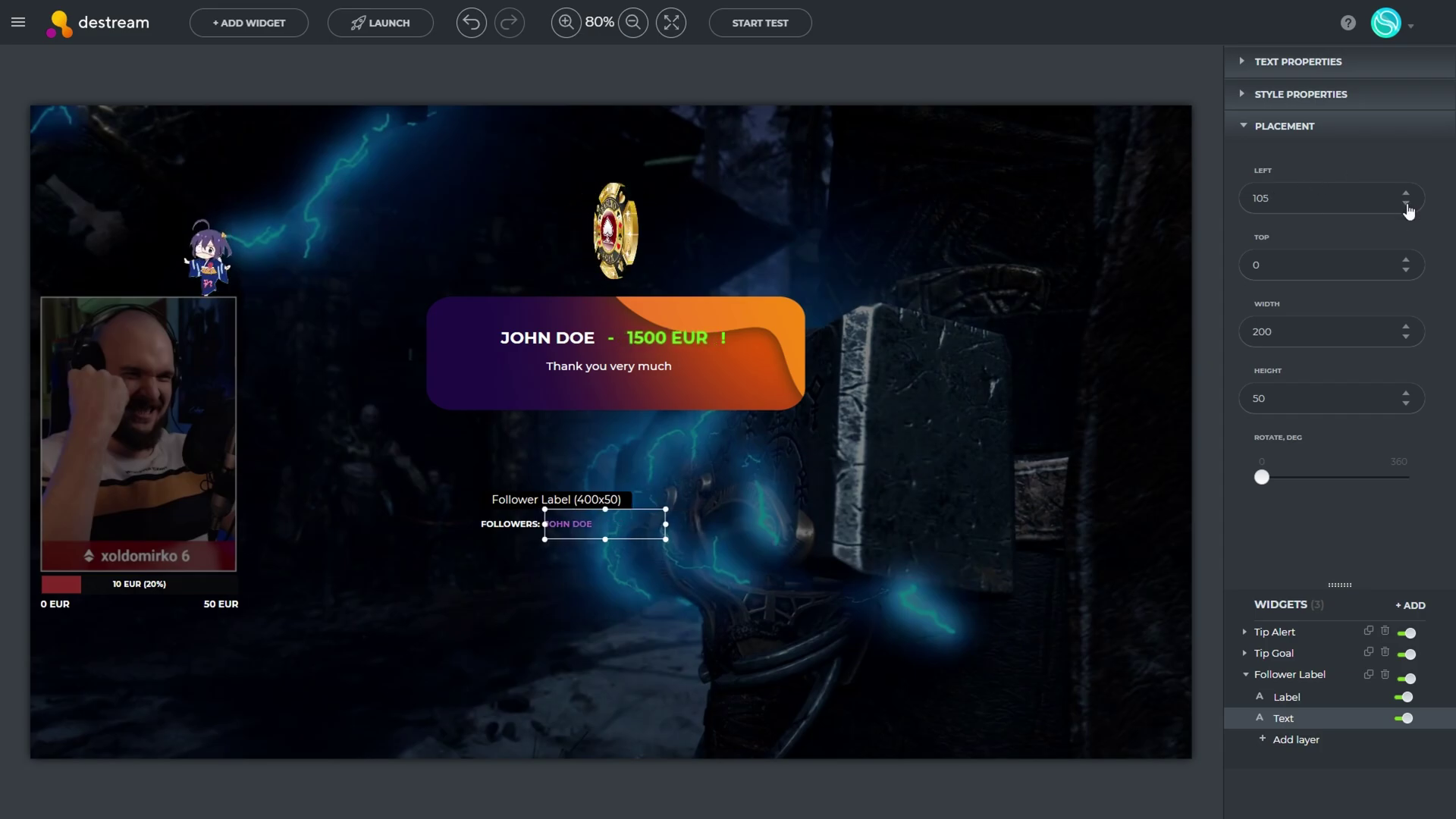
# Rename the widget title from Follower Label to 'Recent Follower'
pyautogui.click(1290, 674)
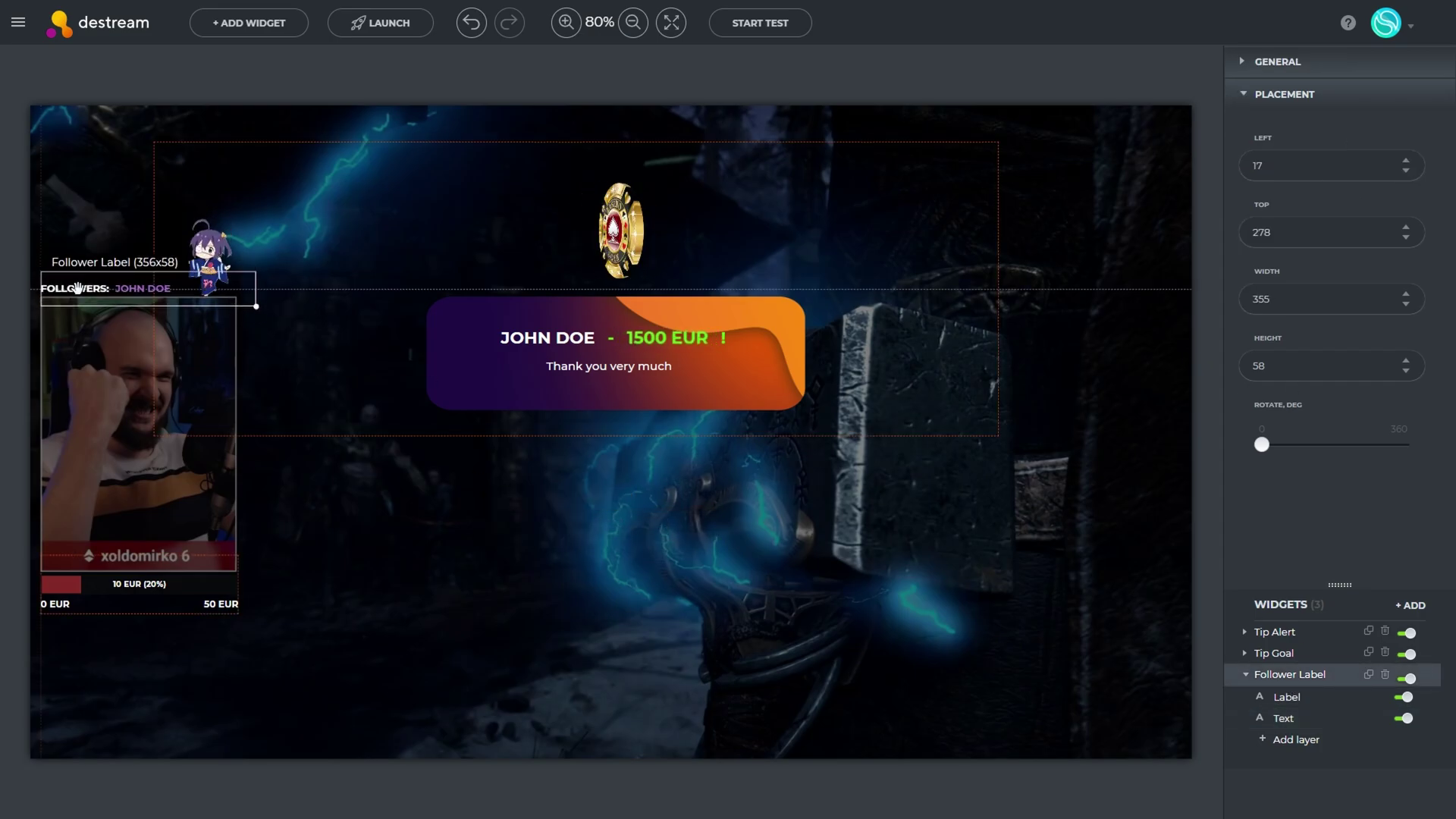
pyautogui.click(1287, 721)
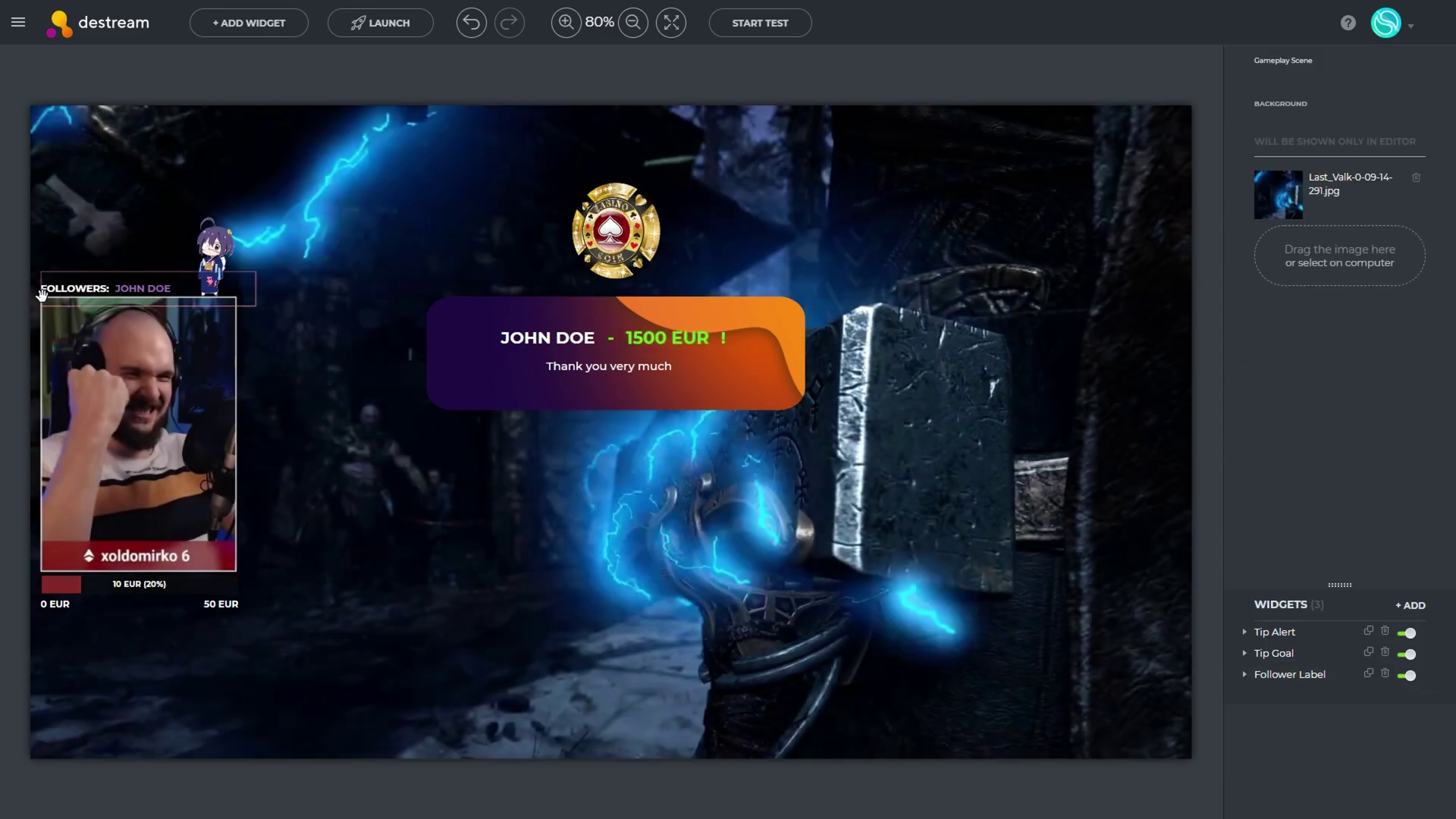
pyautogui.click(49, 293)
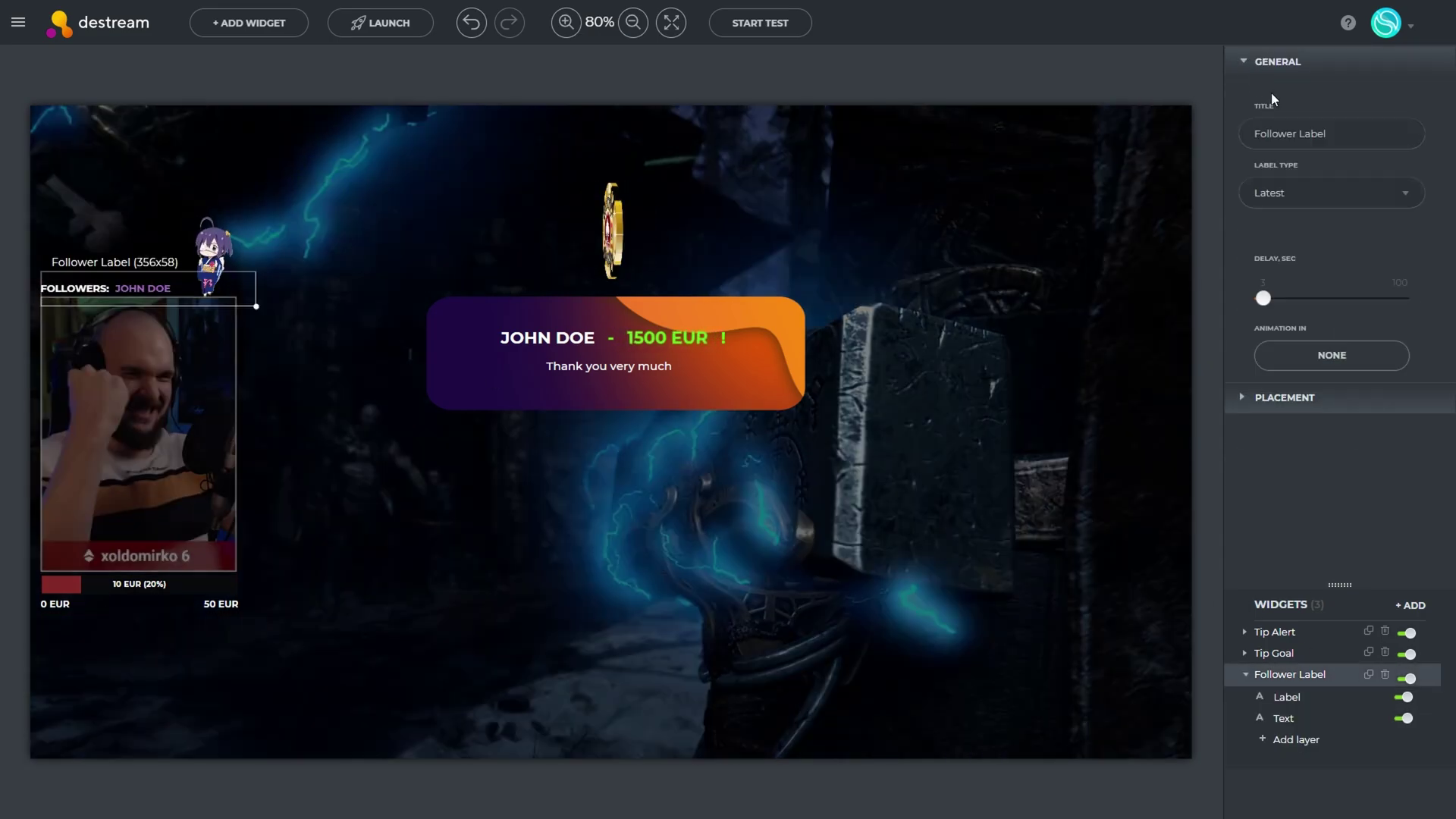
pyautogui.click(1315, 135)
pyautogui.press('BackSpace')
pyautogui.press('BackSpace')
pyautogui.press('BackSpace')
pyautogui.press('BackSpace')
pyautogui.press('BackSpace')
pyautogui.press('BackSpace')
pyautogui.press('Home')
pyautogui.write('Recent')
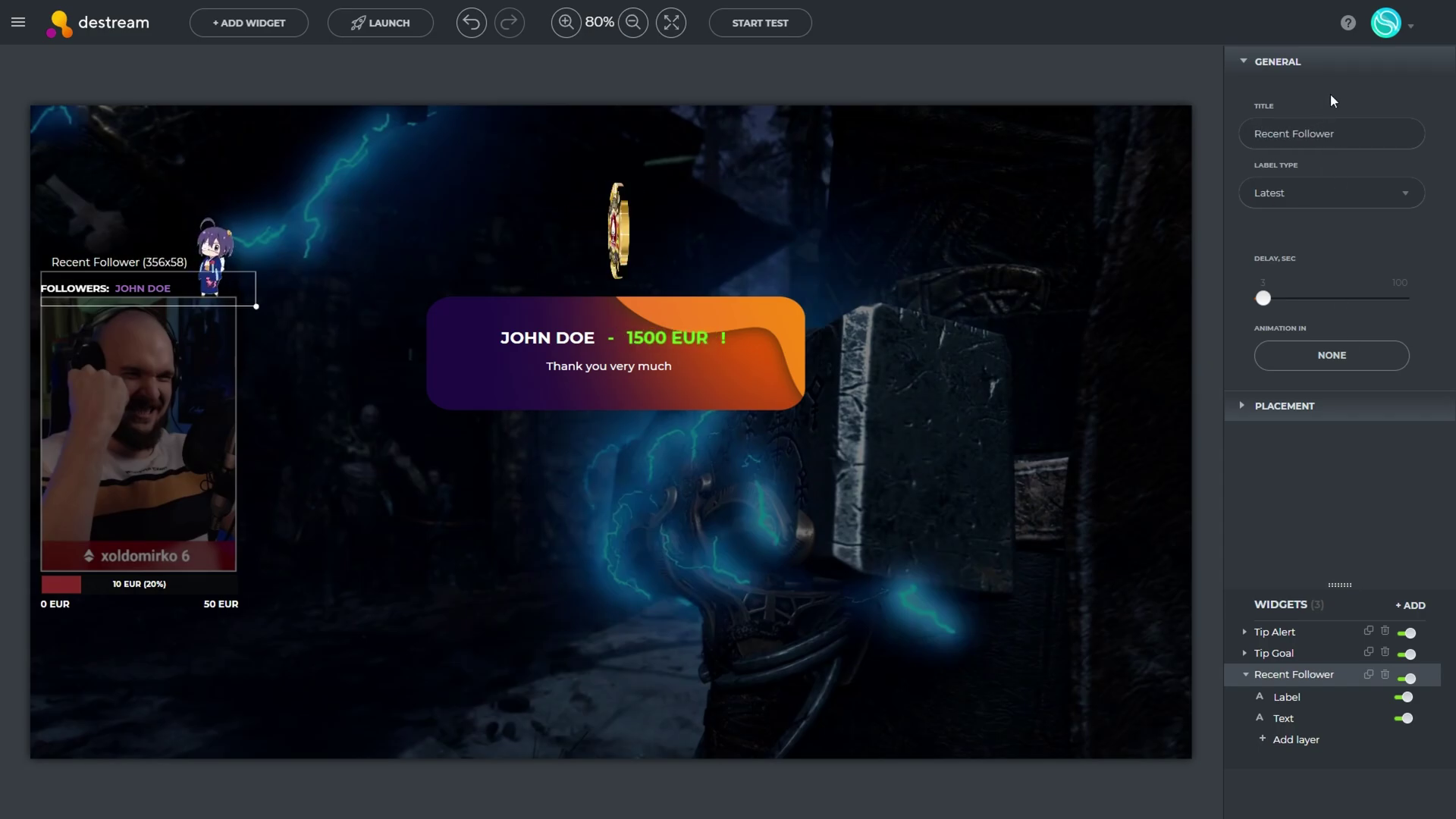
# Change the caption to 'Recent Follower' and shift the follower name further right
pyautogui.click(1287, 697)
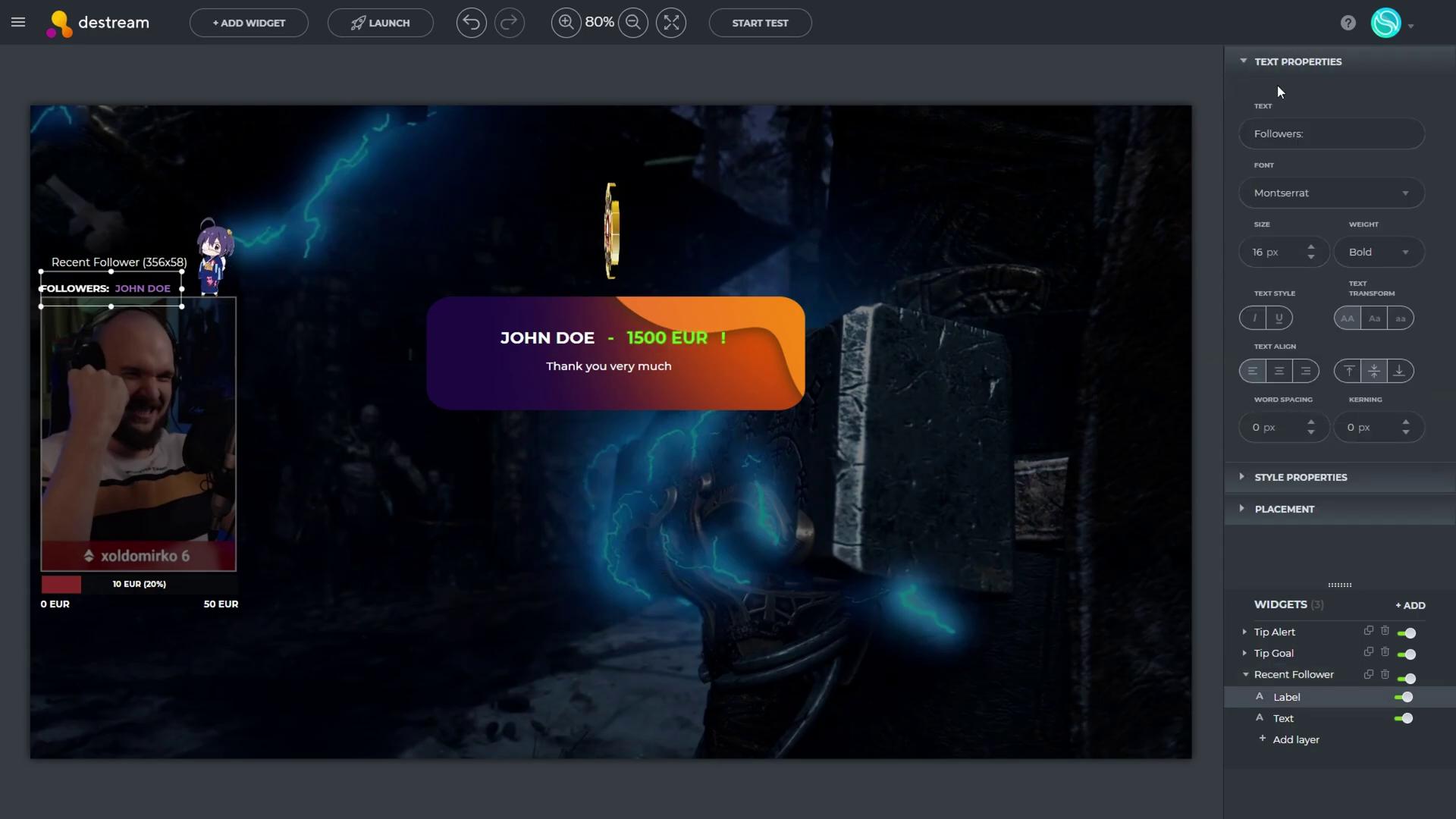
pyautogui.click(1254, 133)
pyautogui.write('Recent')
pyautogui.click(1284, 718)
pyautogui.click(1285, 126)
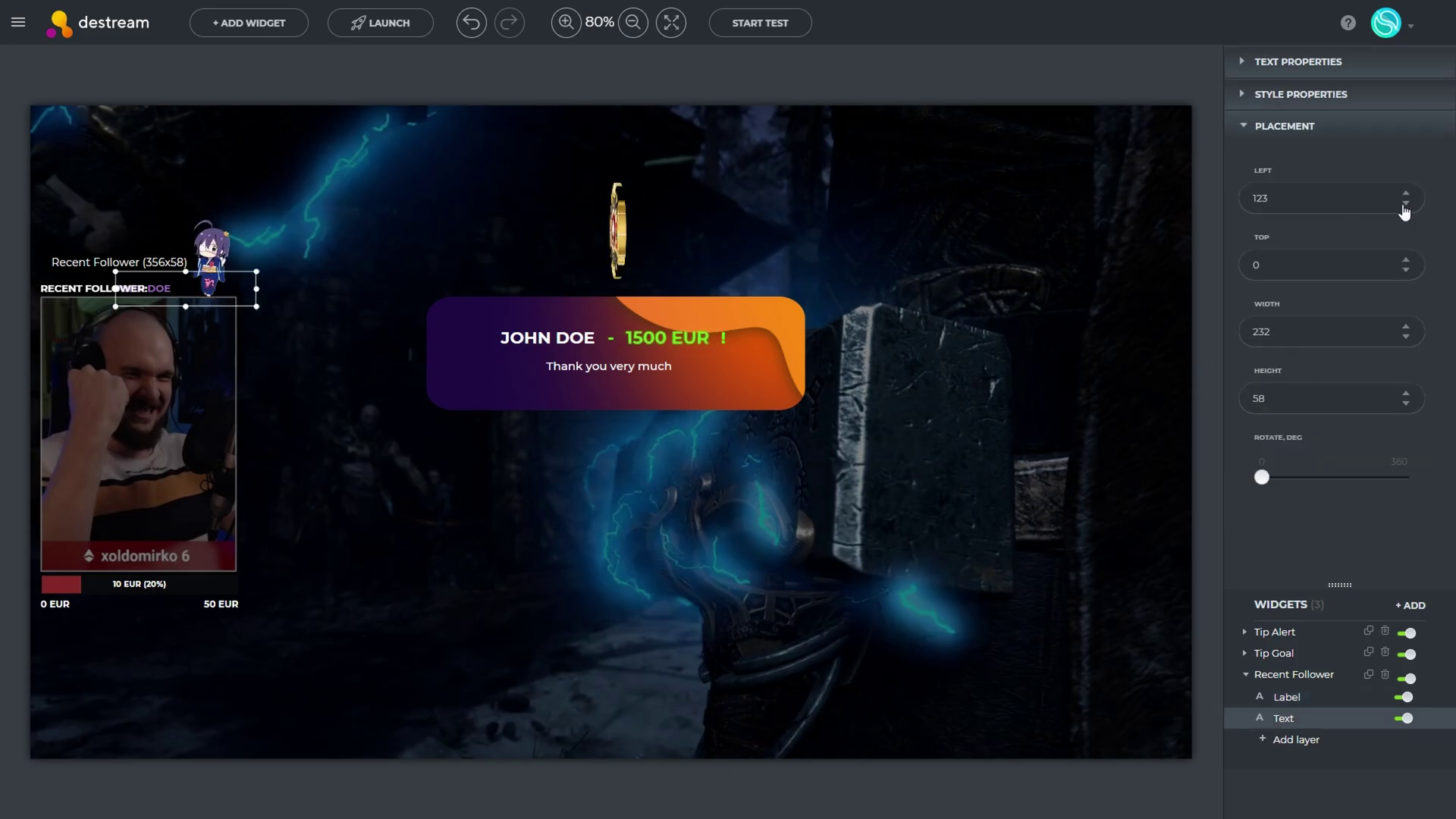
pyautogui.click(1406, 194)
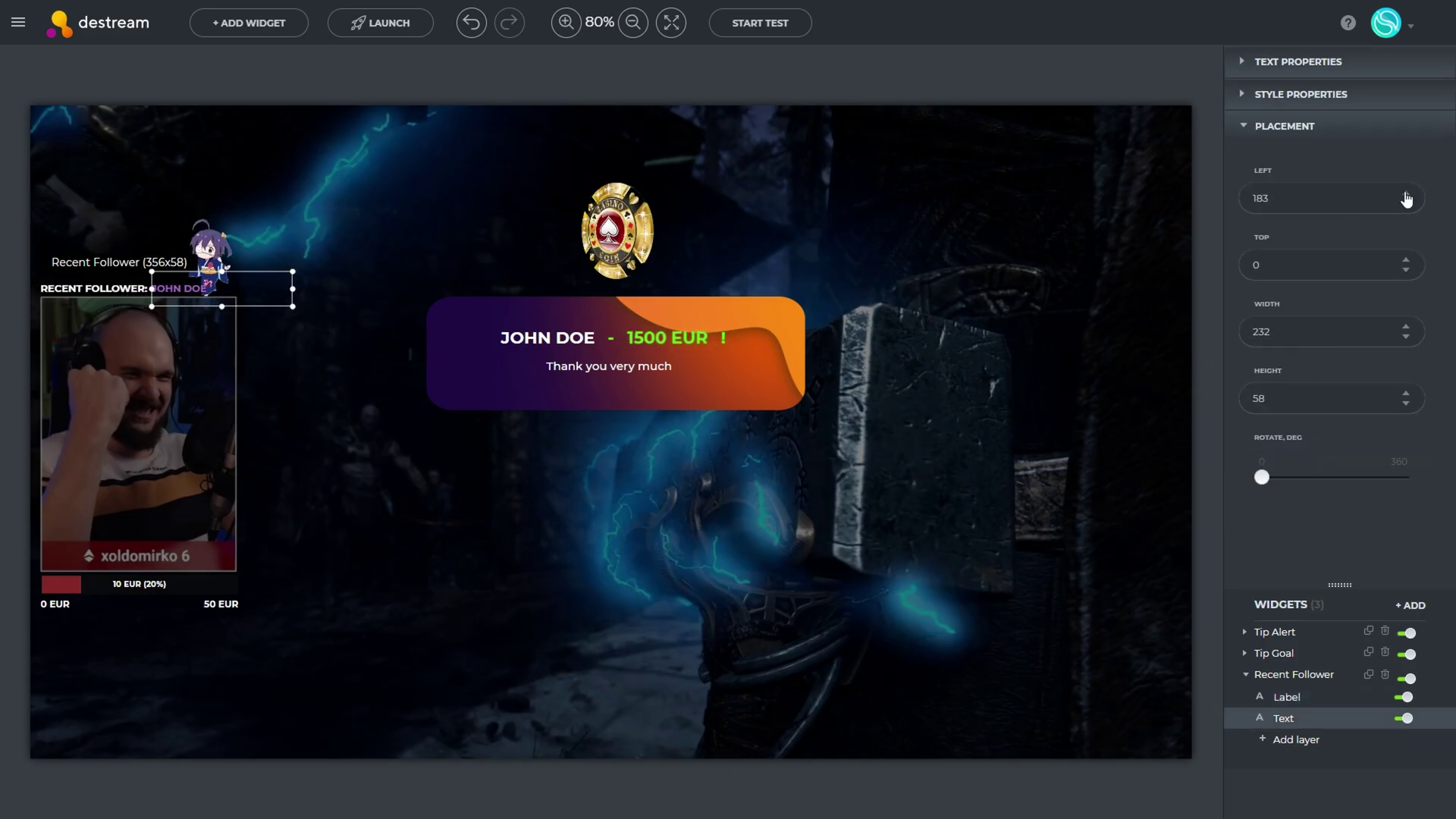
pyautogui.click(1294, 674)
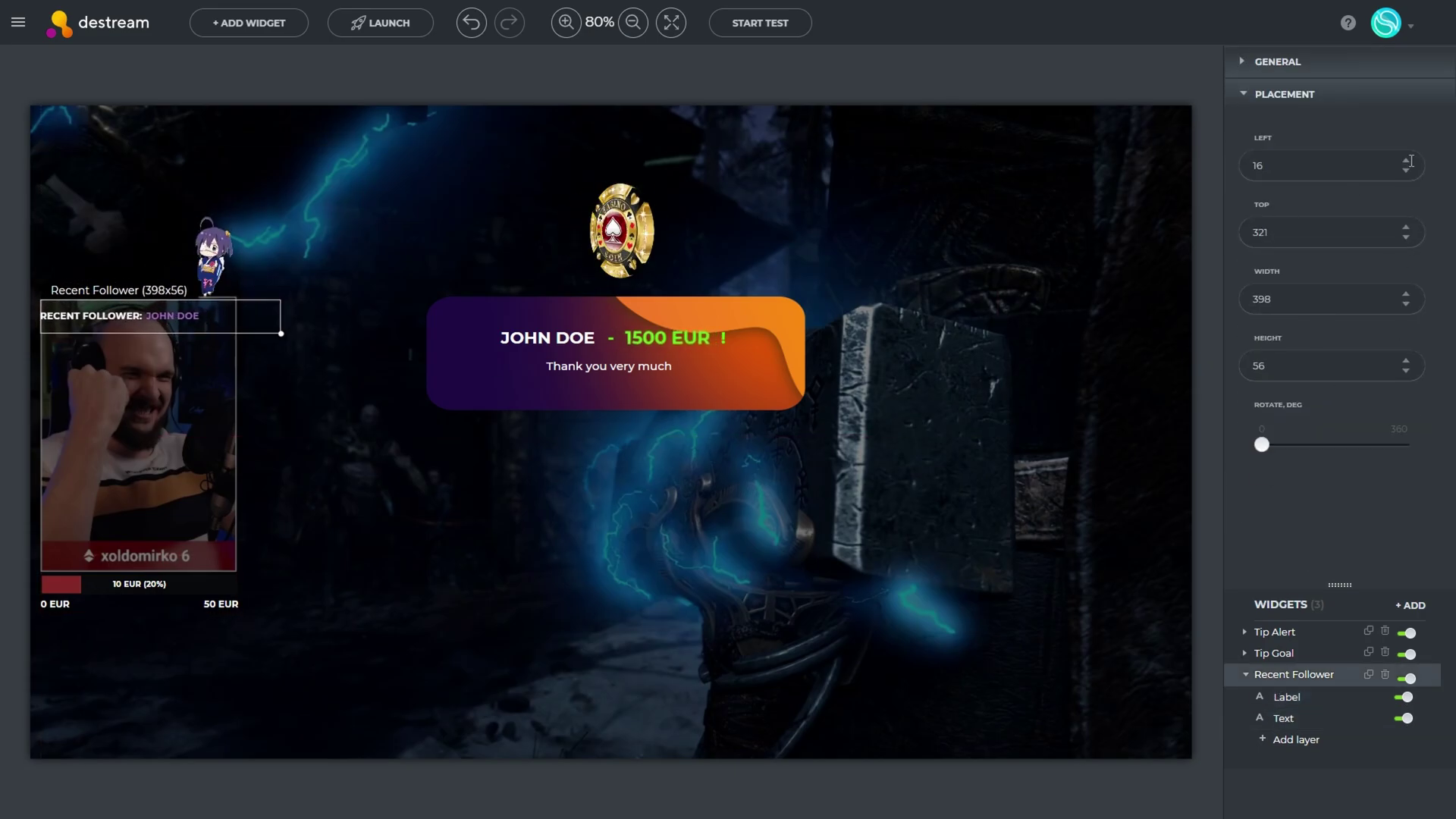
# Check the Tip Alert, then copy the overlay URL from the Launch steps
pyautogui.click(161, 322)
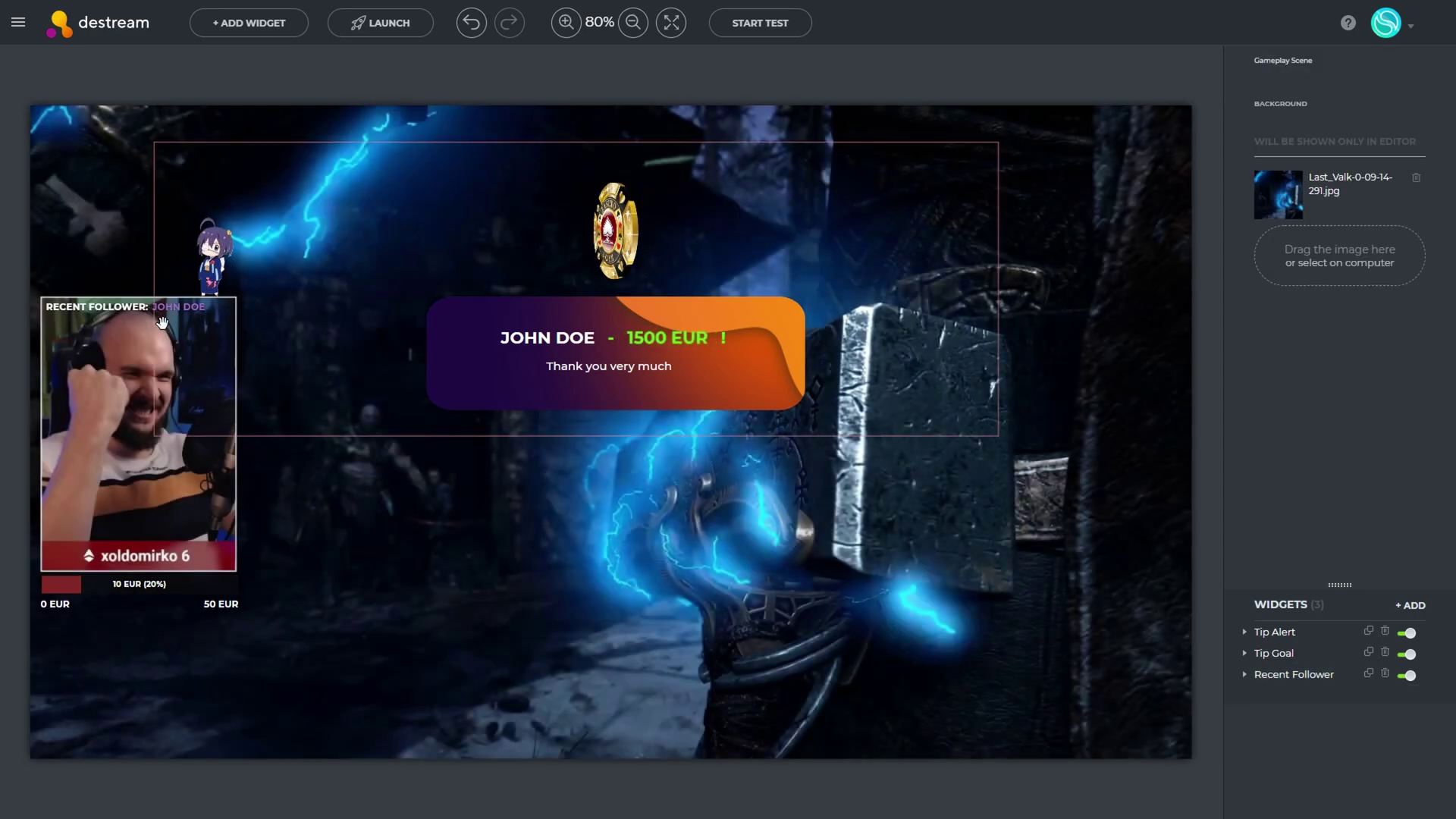
pyautogui.click(626, 260)
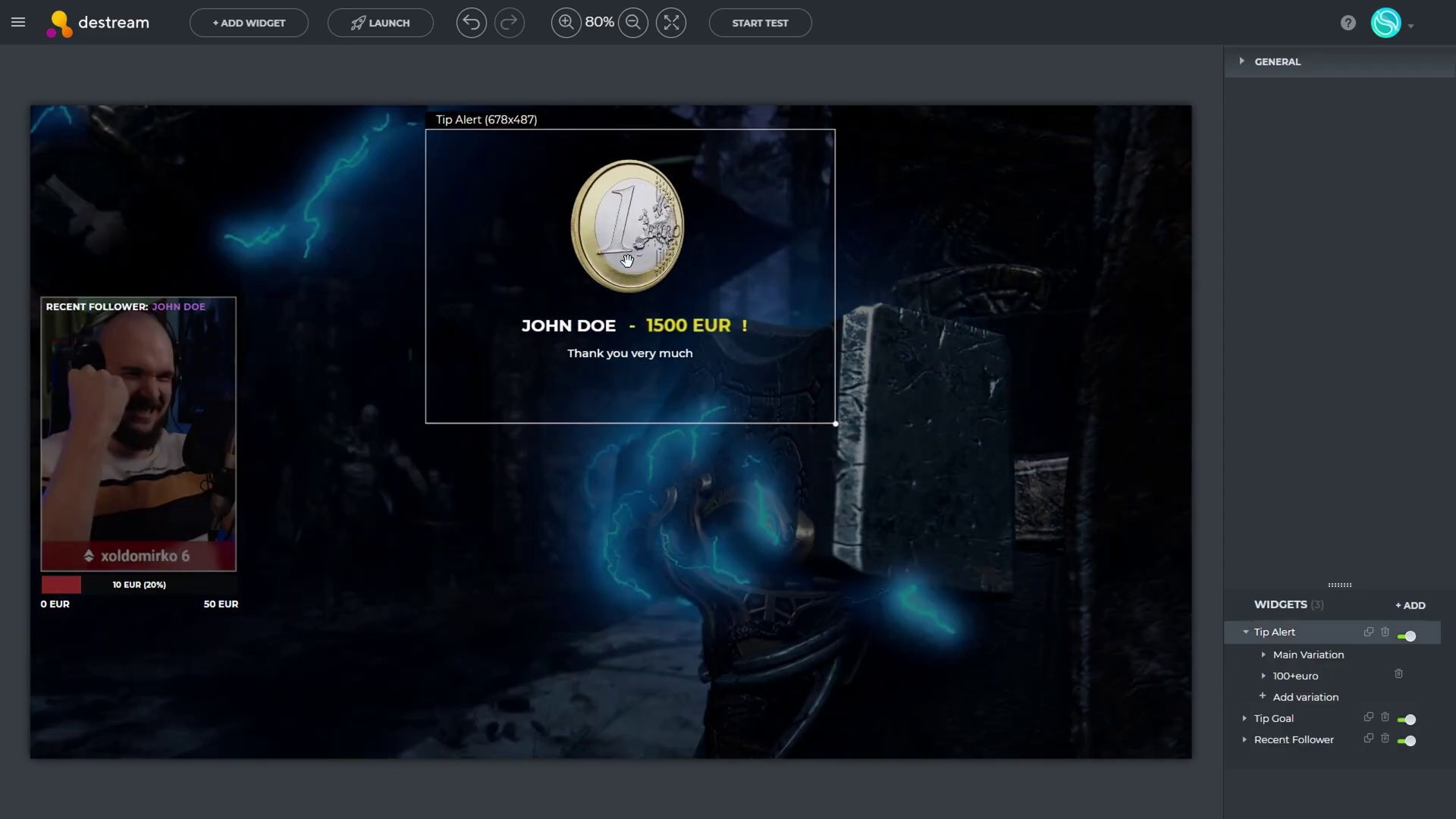
pyautogui.click(338, 190)
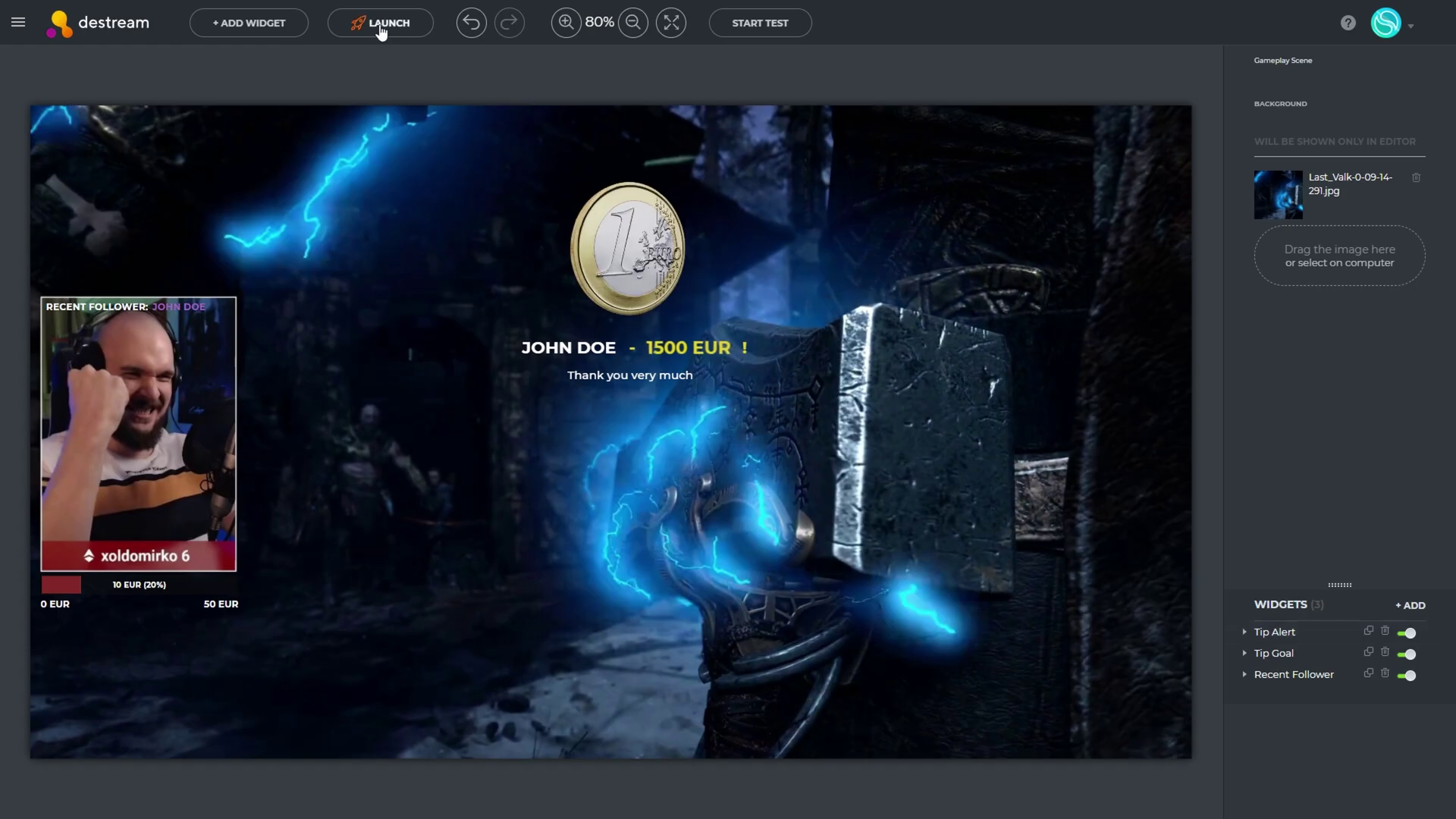
pyautogui.click(381, 29)
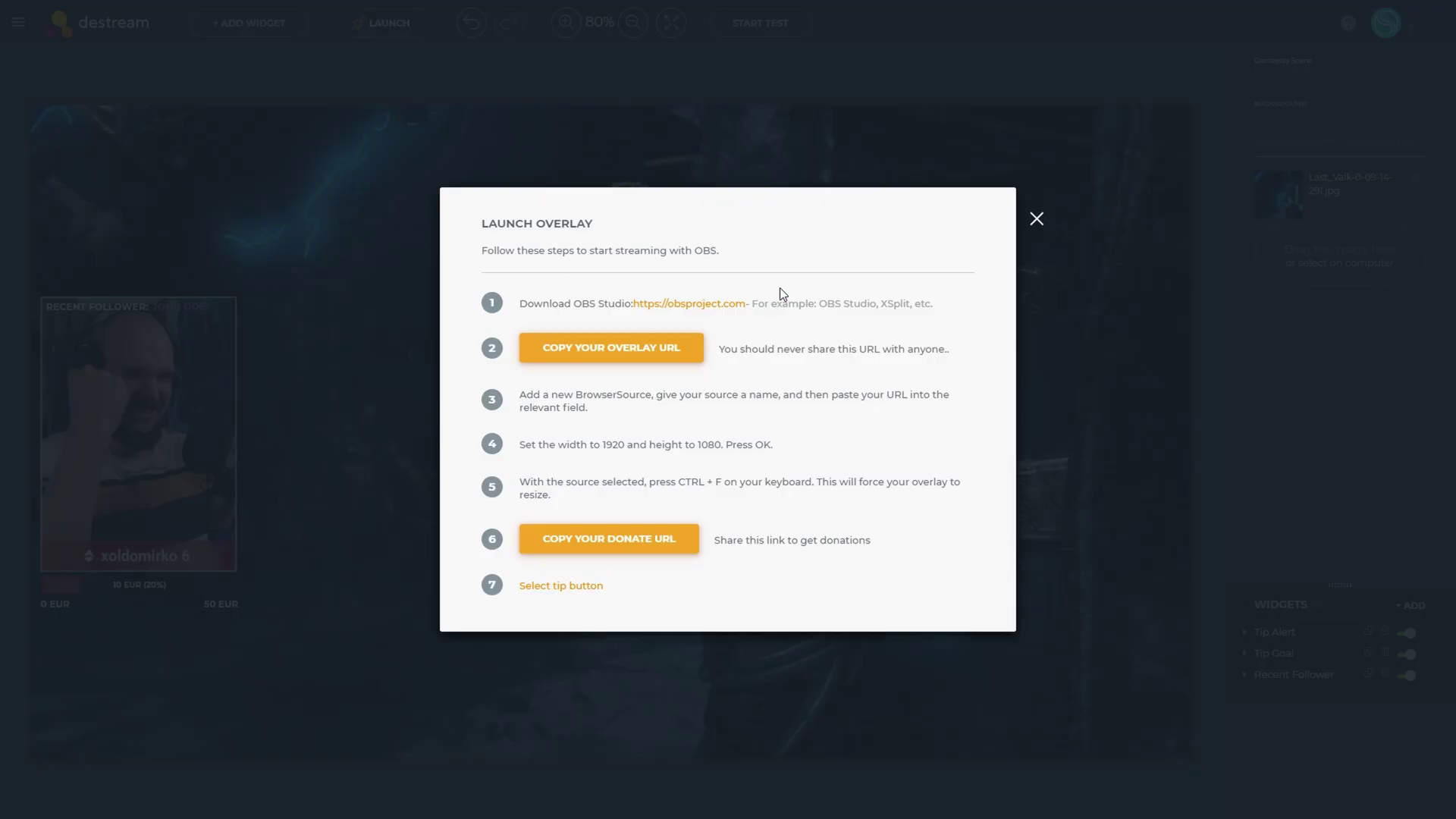
pyautogui.click(621, 351)
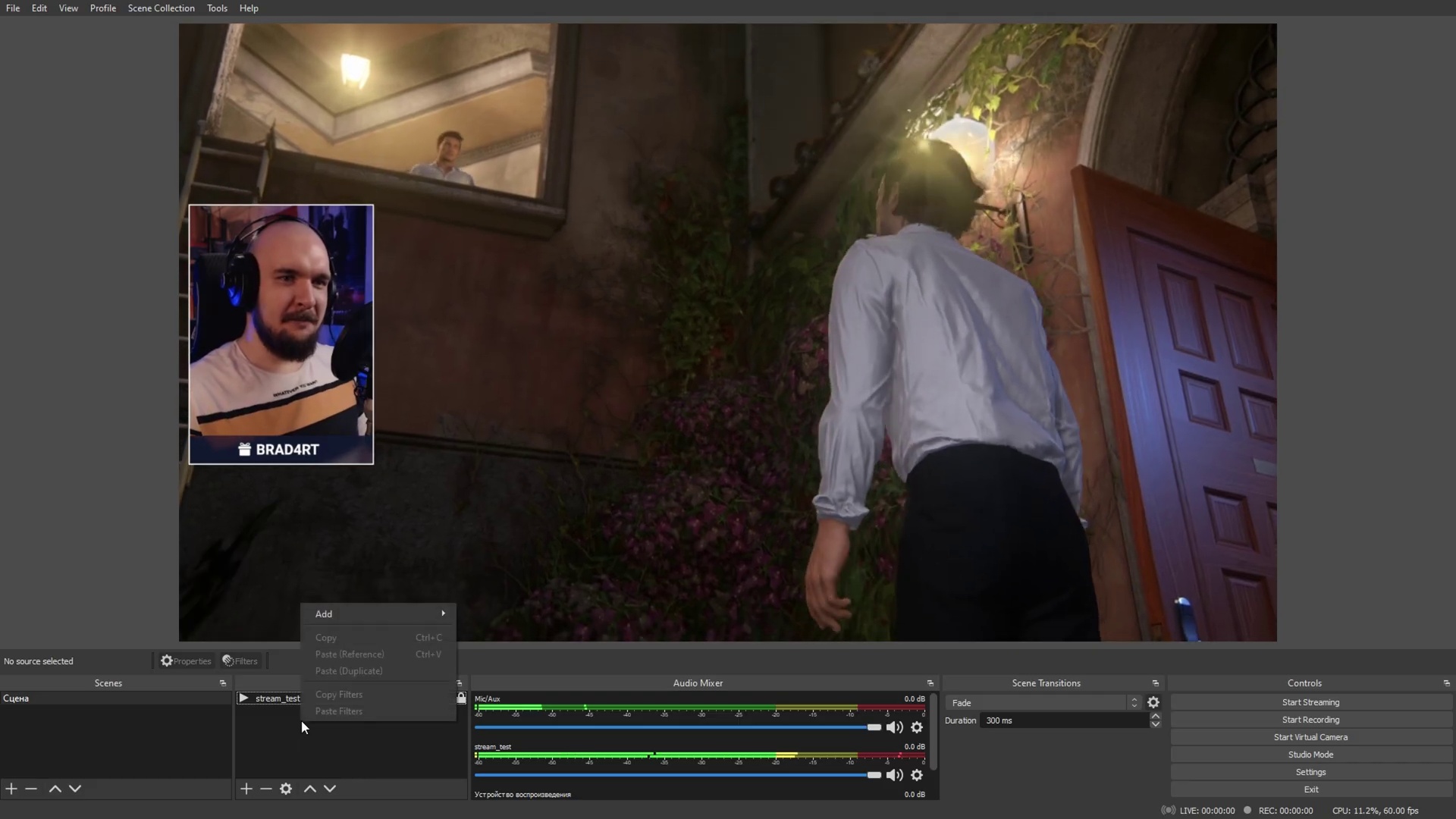
# Add a new Browser source named 'Destream' to the OBS scene
pyautogui.moveTo(376, 616)
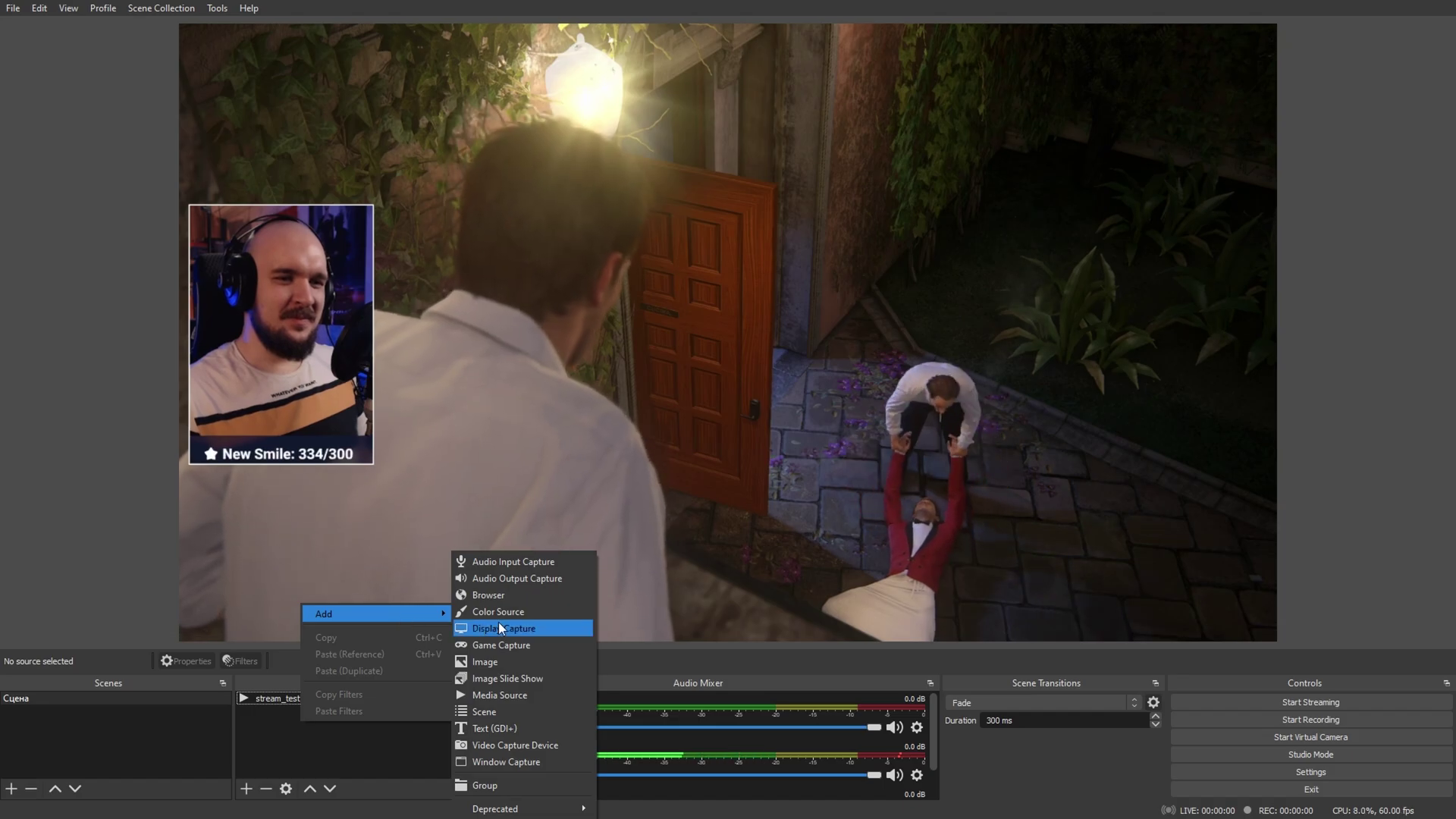
pyautogui.click(495, 594)
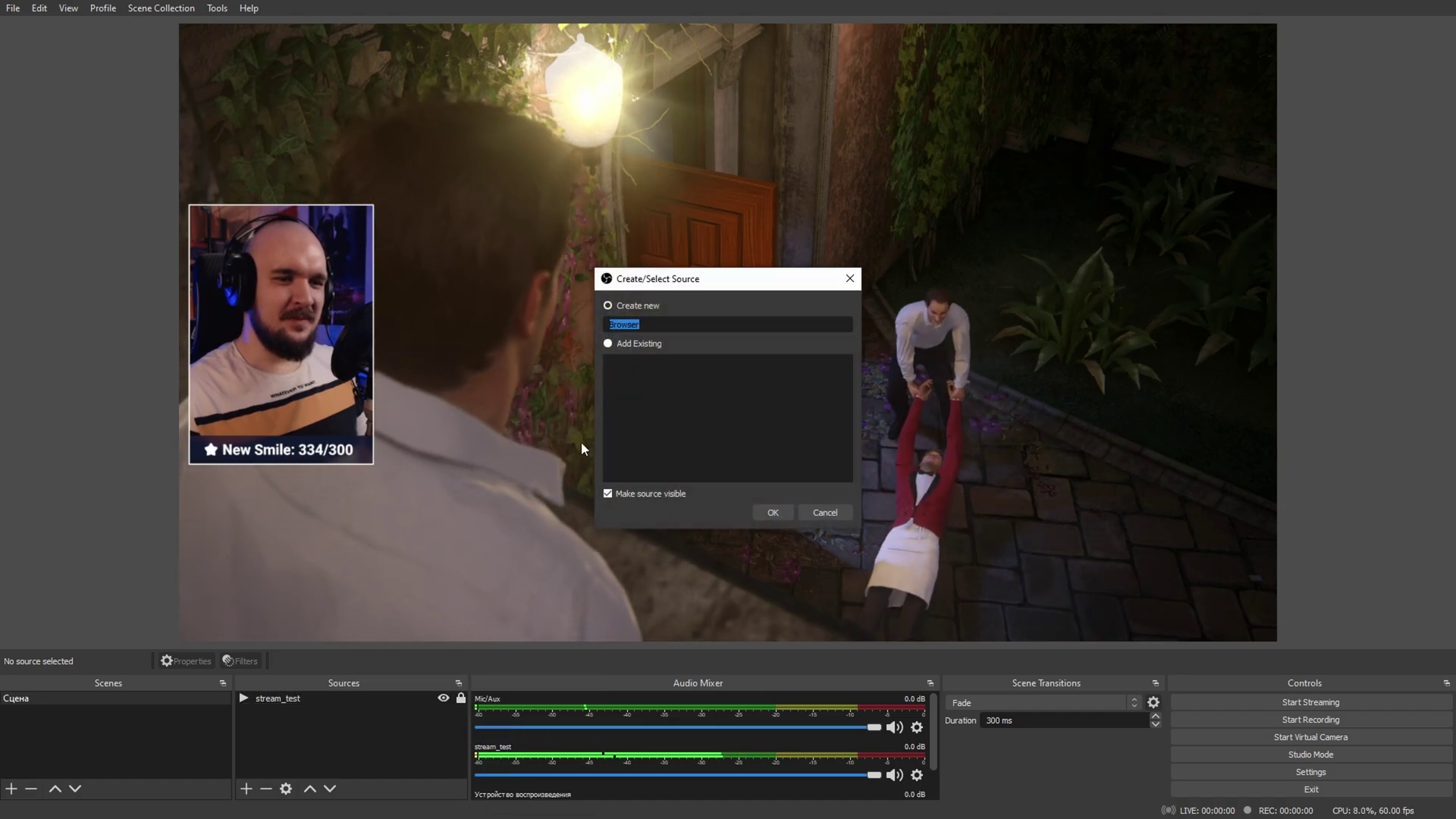
pyautogui.write('Destream')
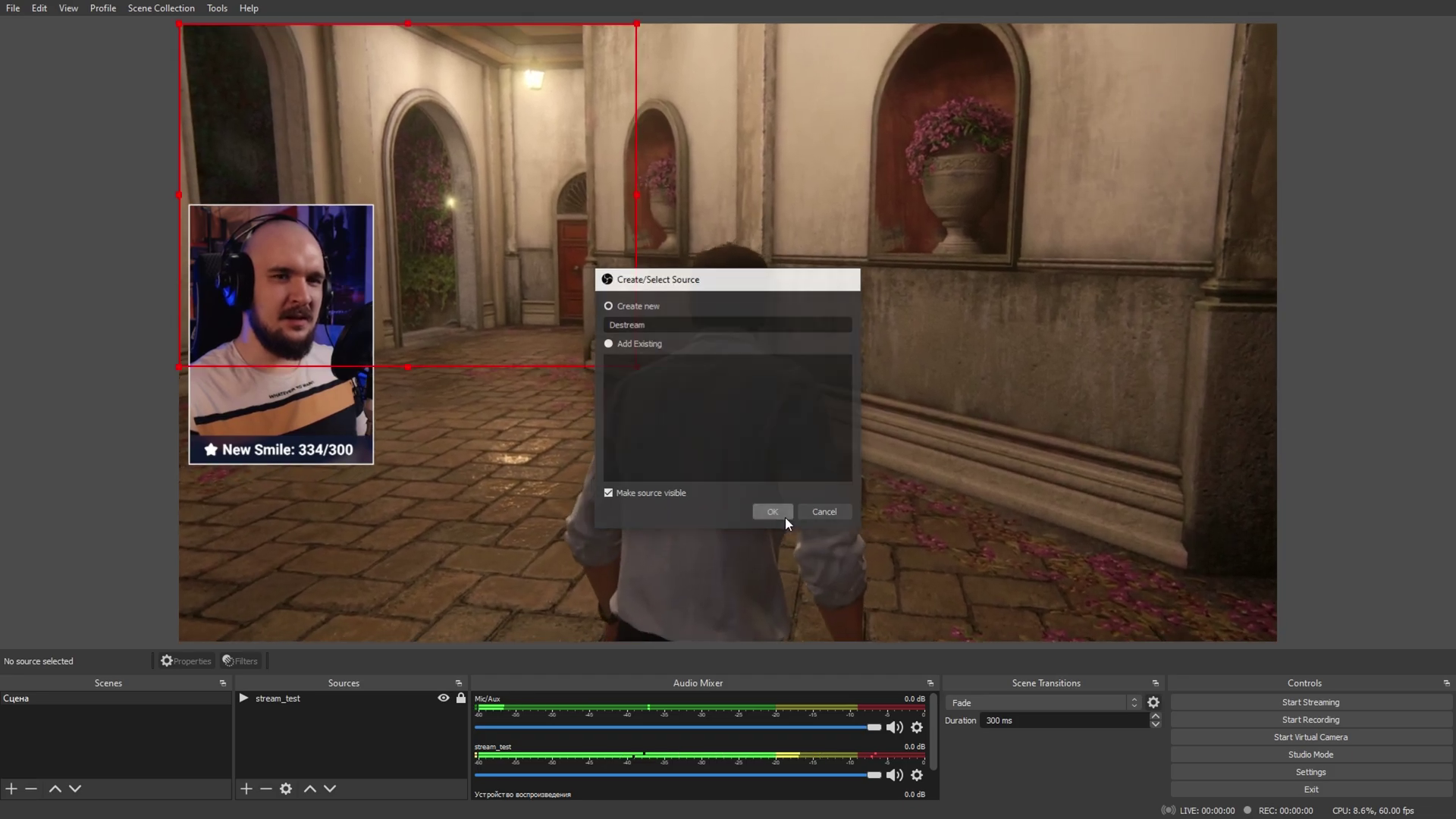
pyautogui.click(785, 517)
# Point the source at the overlay URL at 1920×1080 and lock it
pyautogui.hotkey('ctrl', 'v')
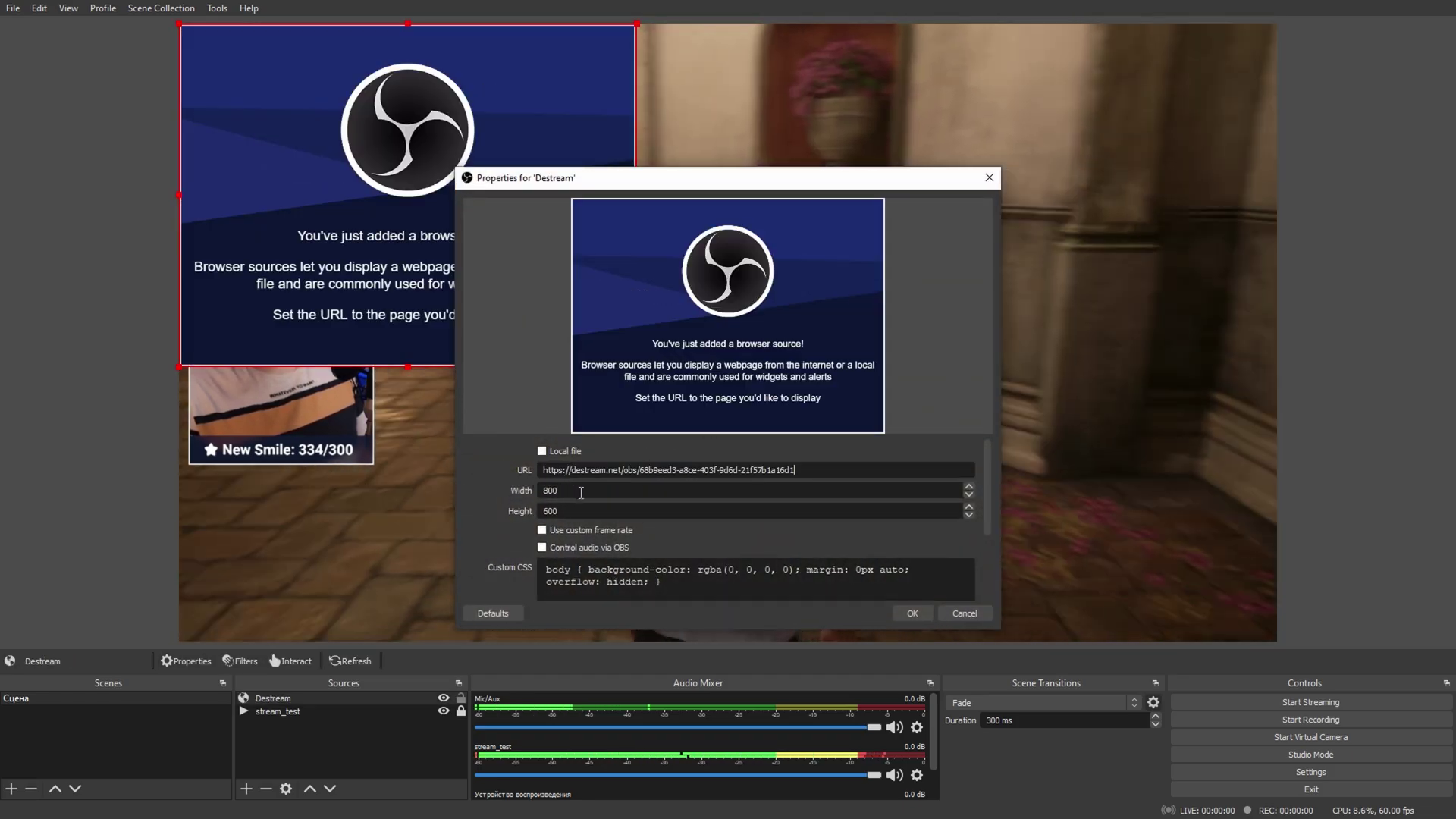
pyautogui.doubleClick(561, 491)
pyautogui.write('1920')
pyautogui.doubleClick(550, 510)
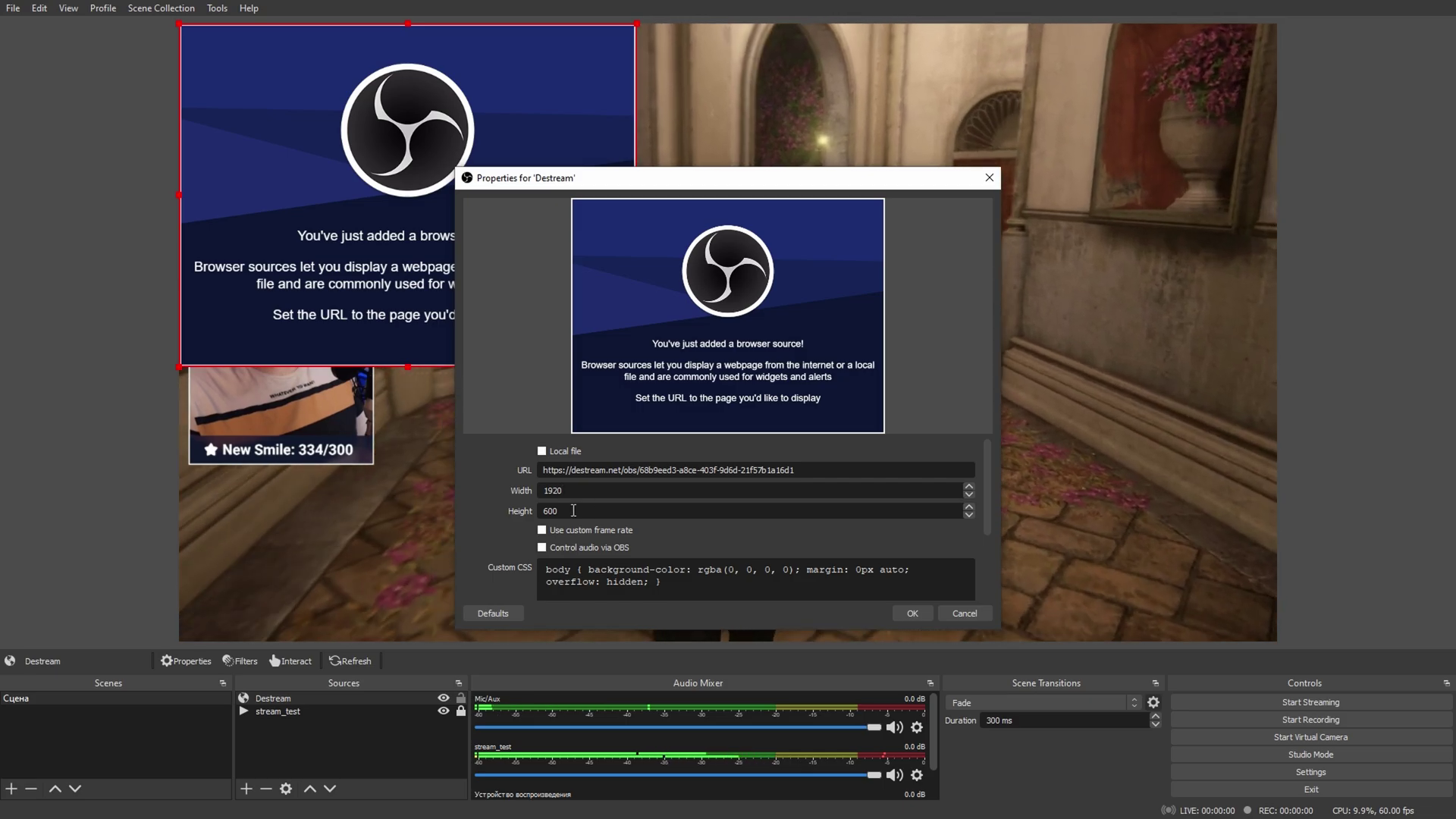
pyautogui.write('1080')
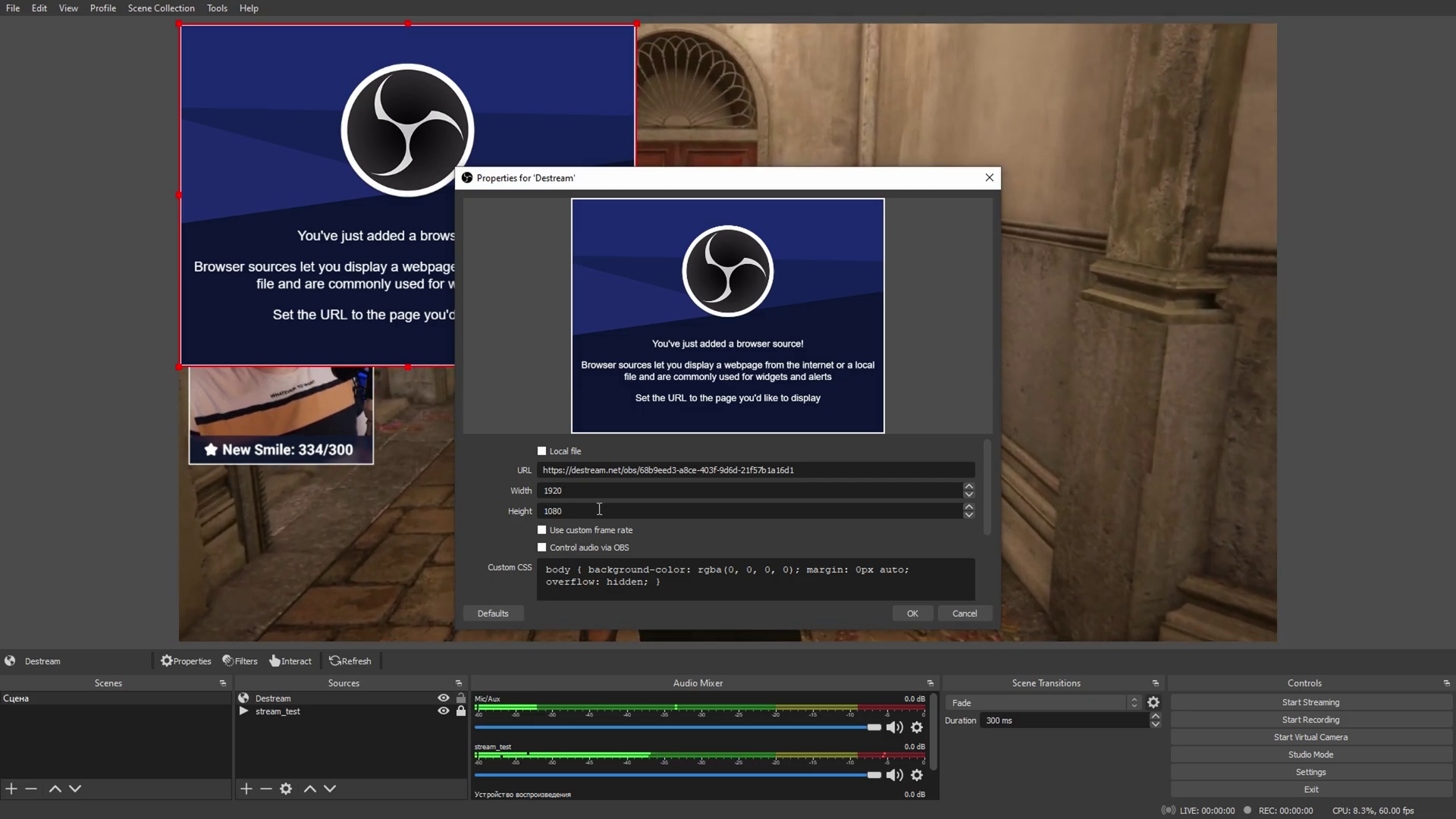
pyautogui.click(907, 612)
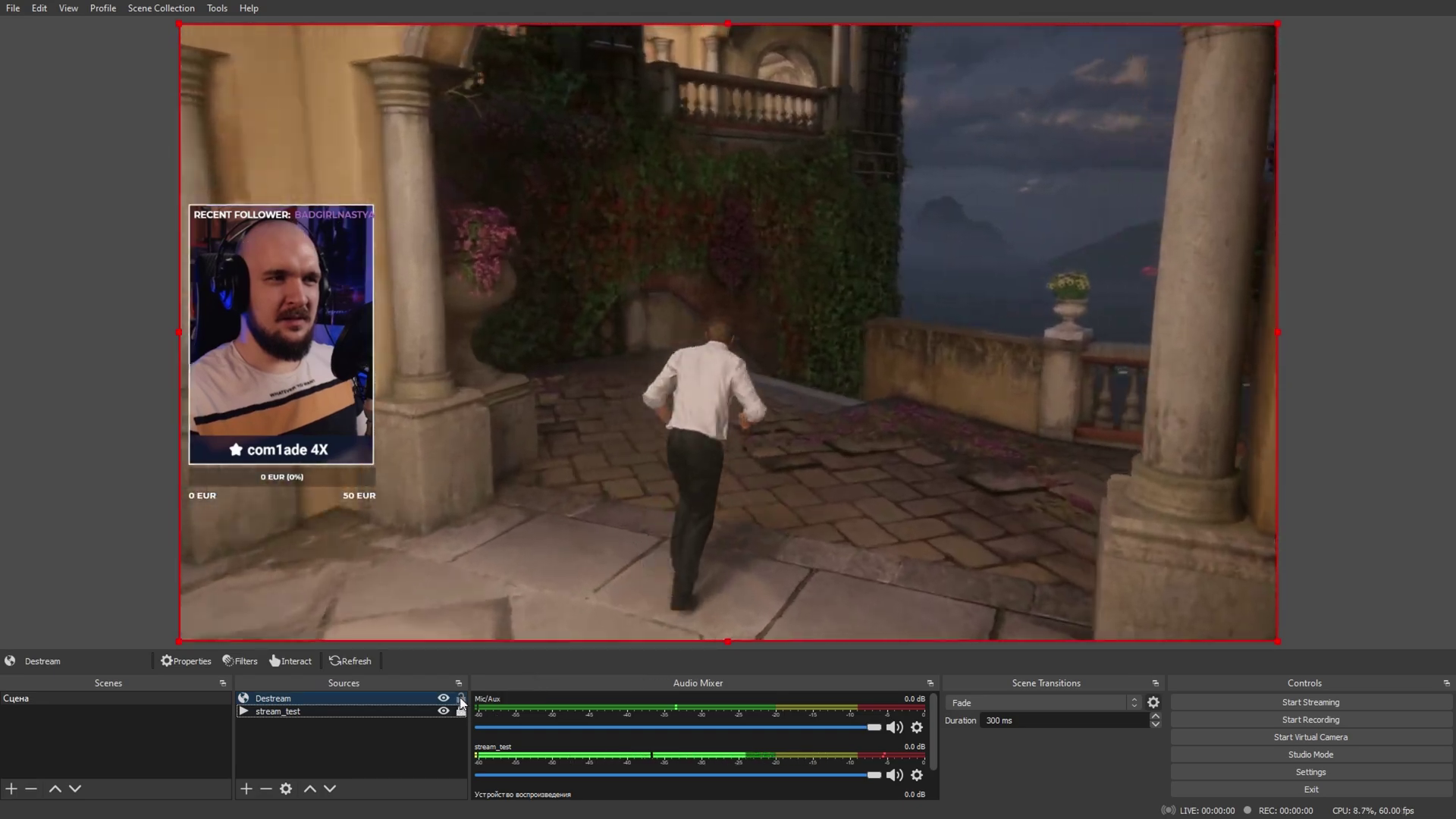
pyautogui.click(461, 701)
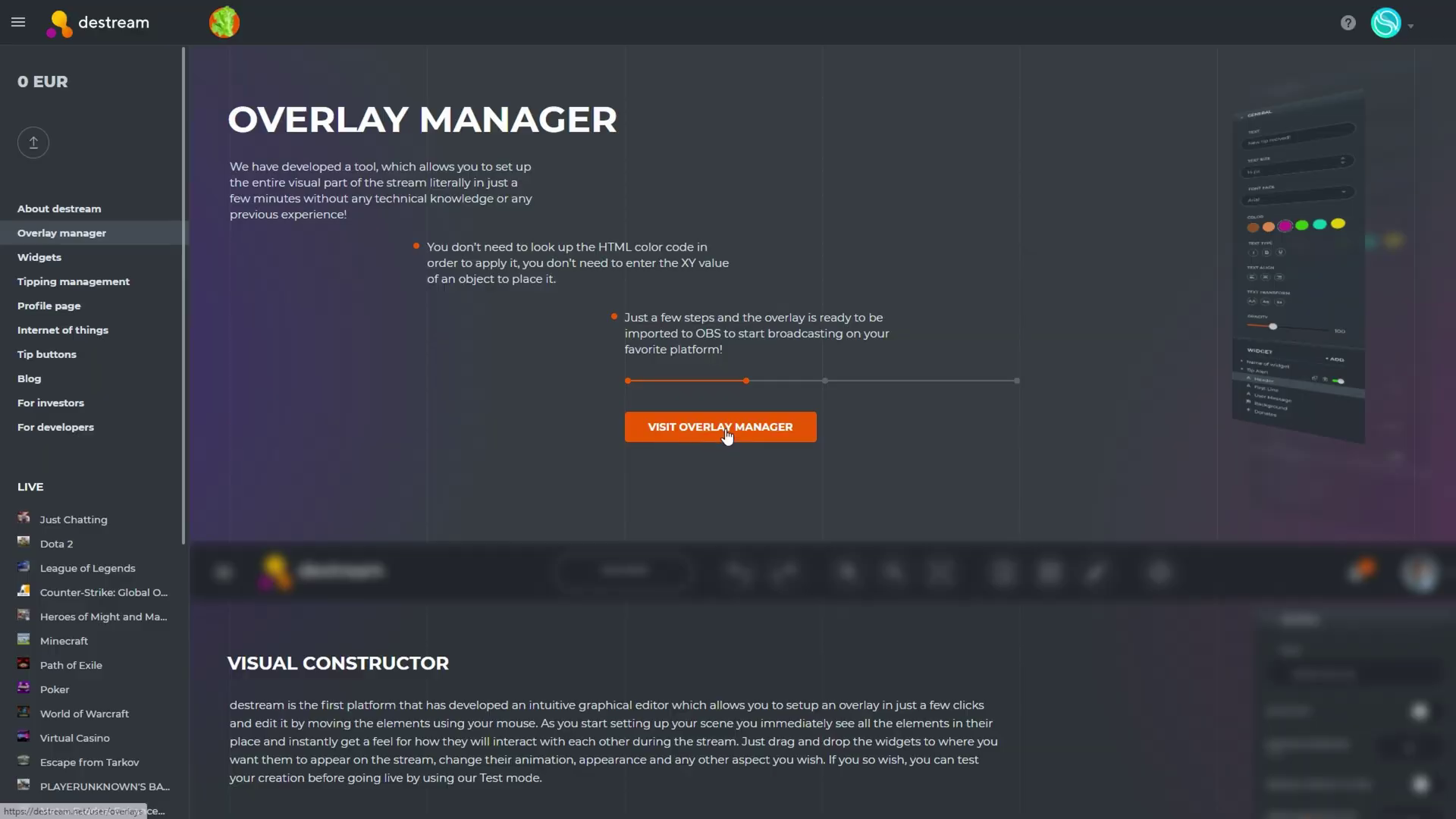
# Create a new overlay named 'Intermission Scene' from the overlay manager
pyautogui.click(722, 514)
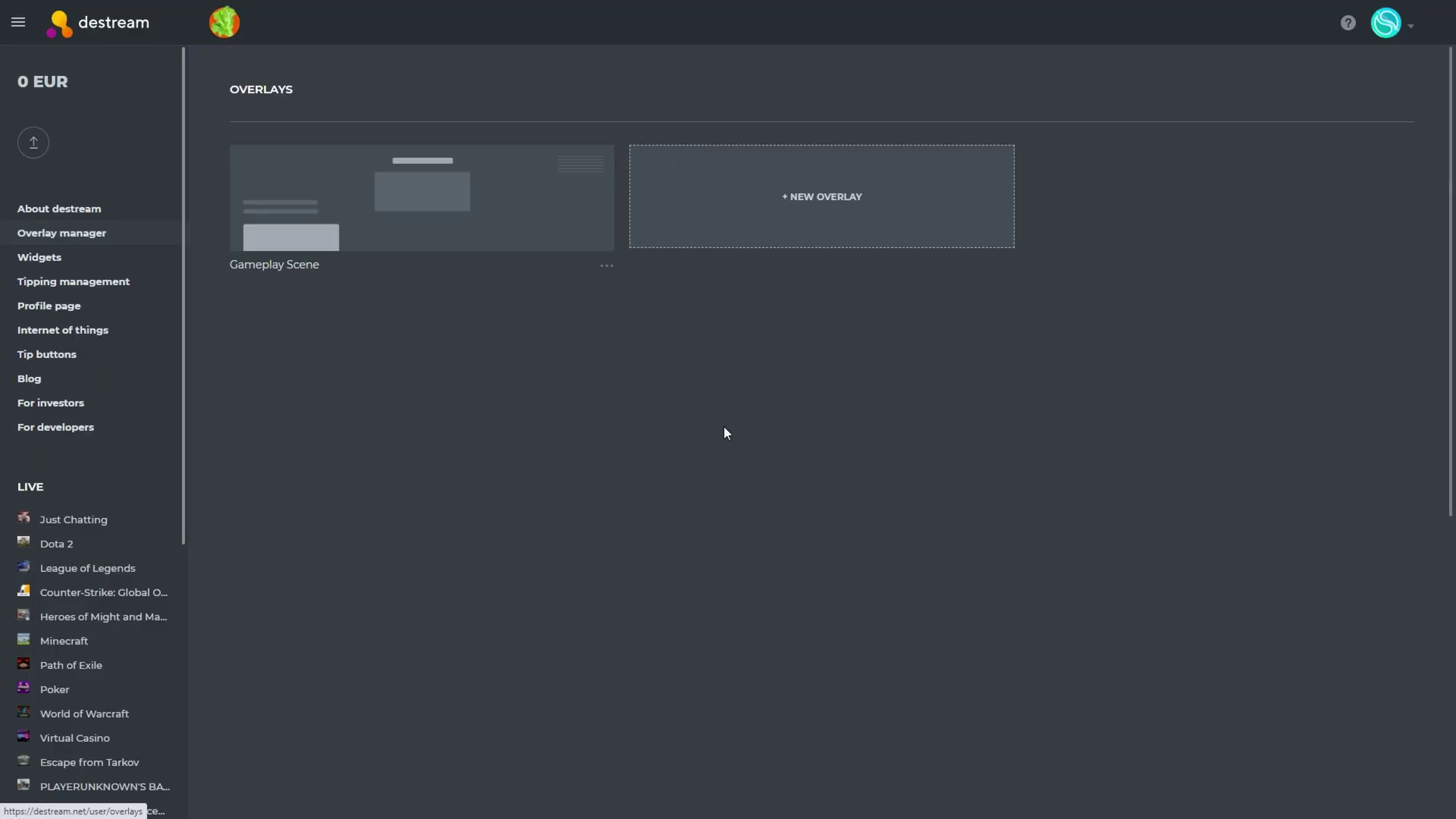
pyautogui.click(800, 201)
pyautogui.click(566, 413)
pyautogui.write('Intermission Scene')
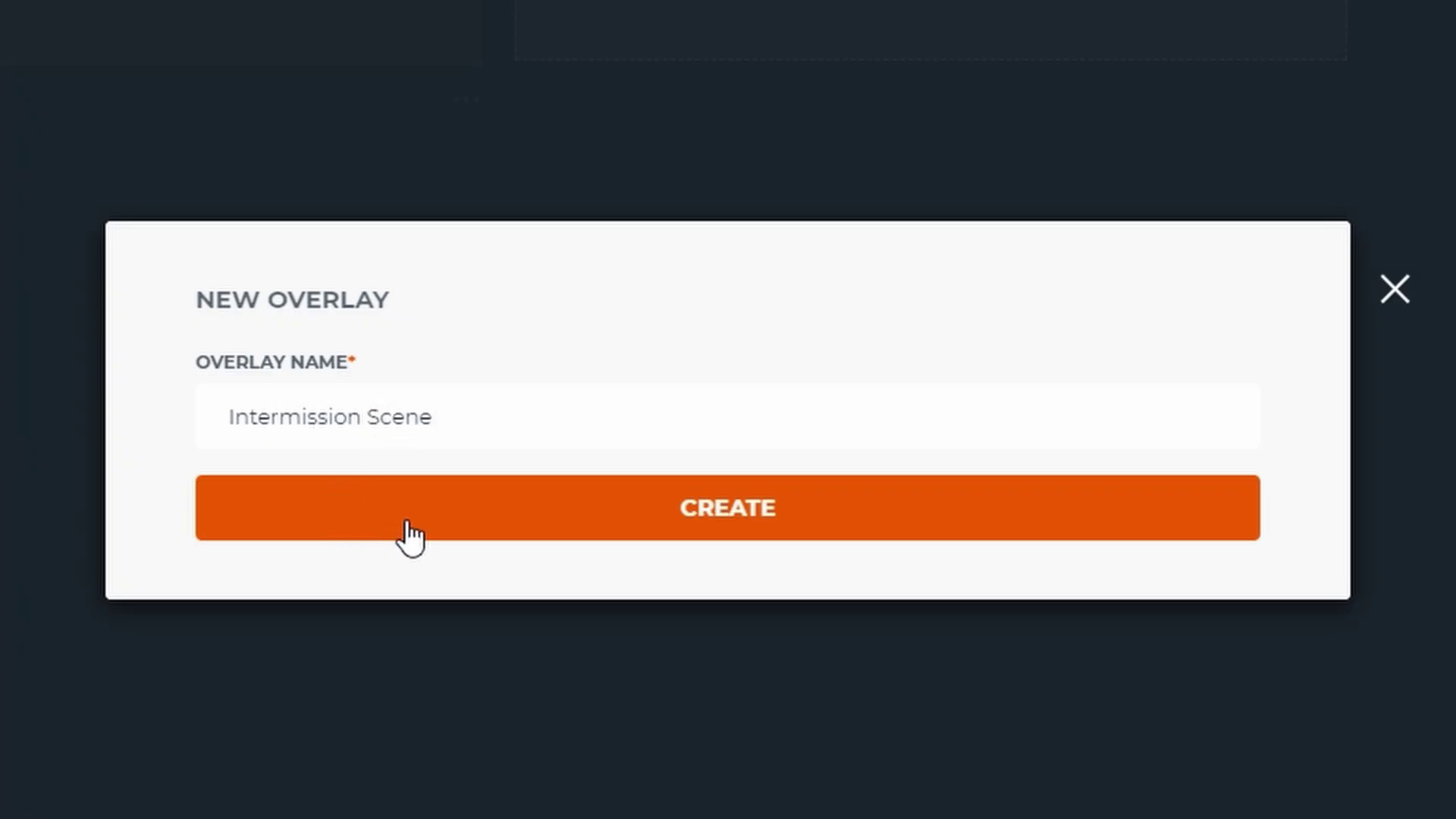
pyautogui.click(408, 524)
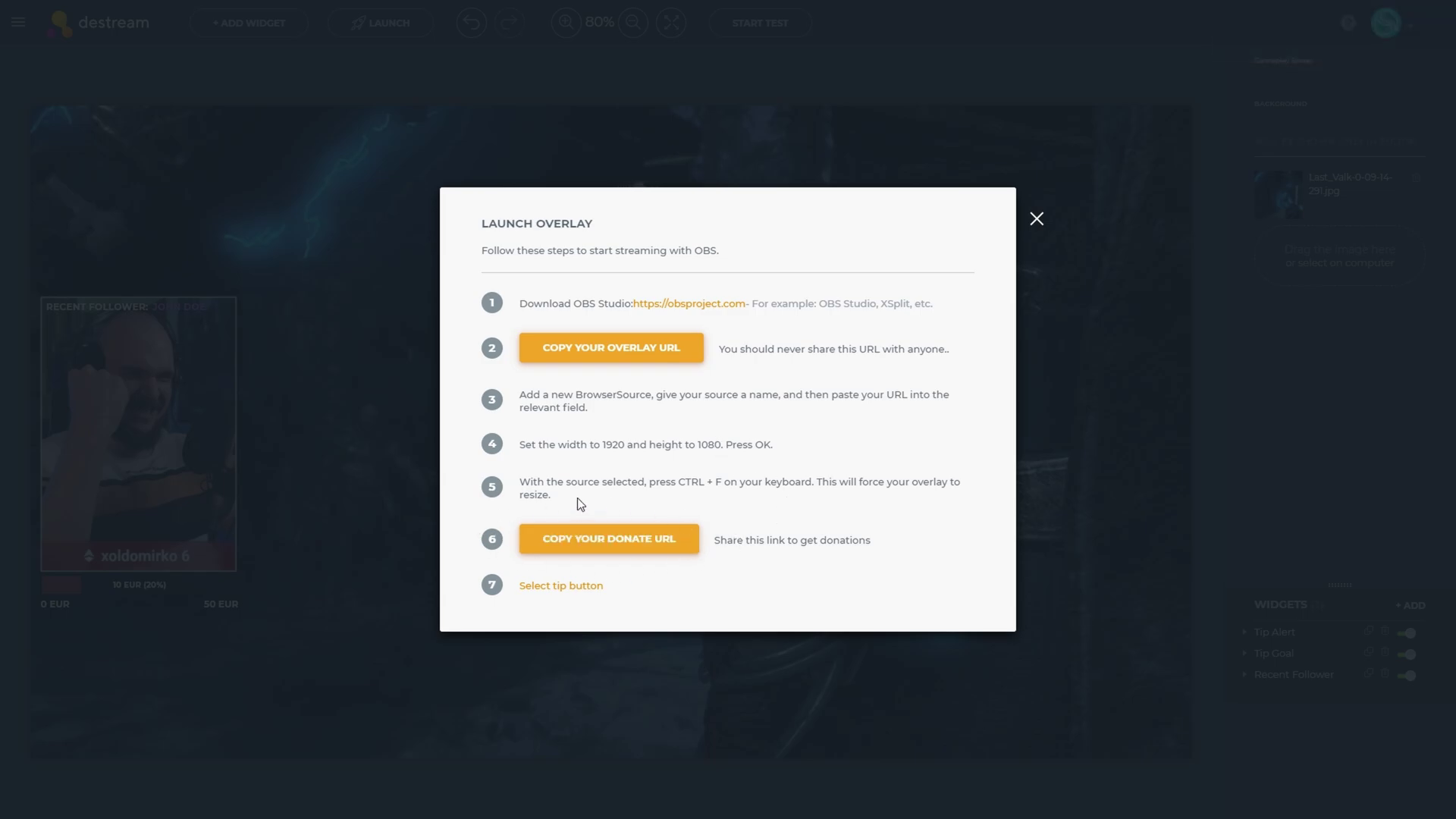
# Copy the donate URL and submit a 5 EUR test tip
pyautogui.click(620, 544)
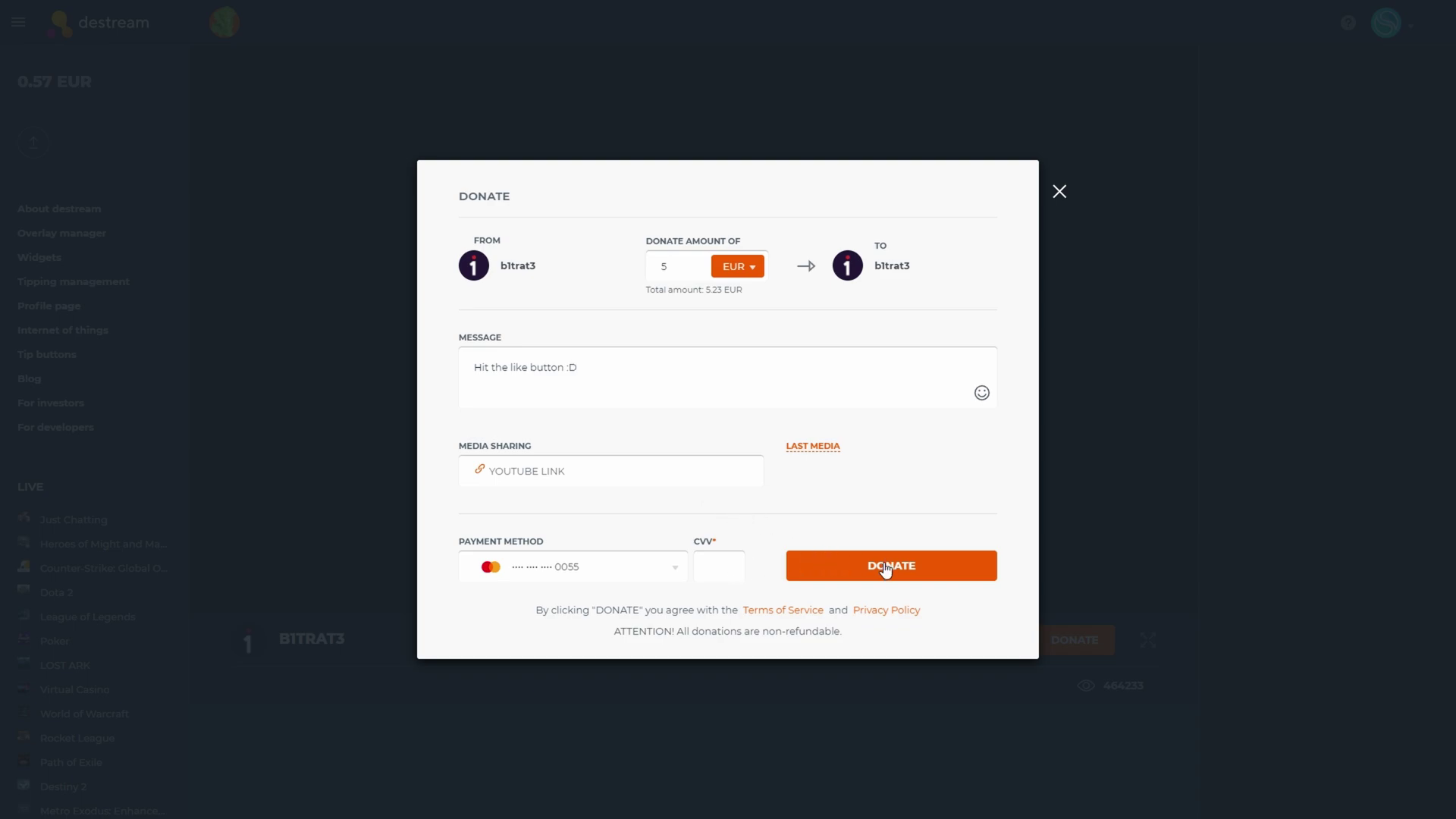
pyautogui.click(881, 572)
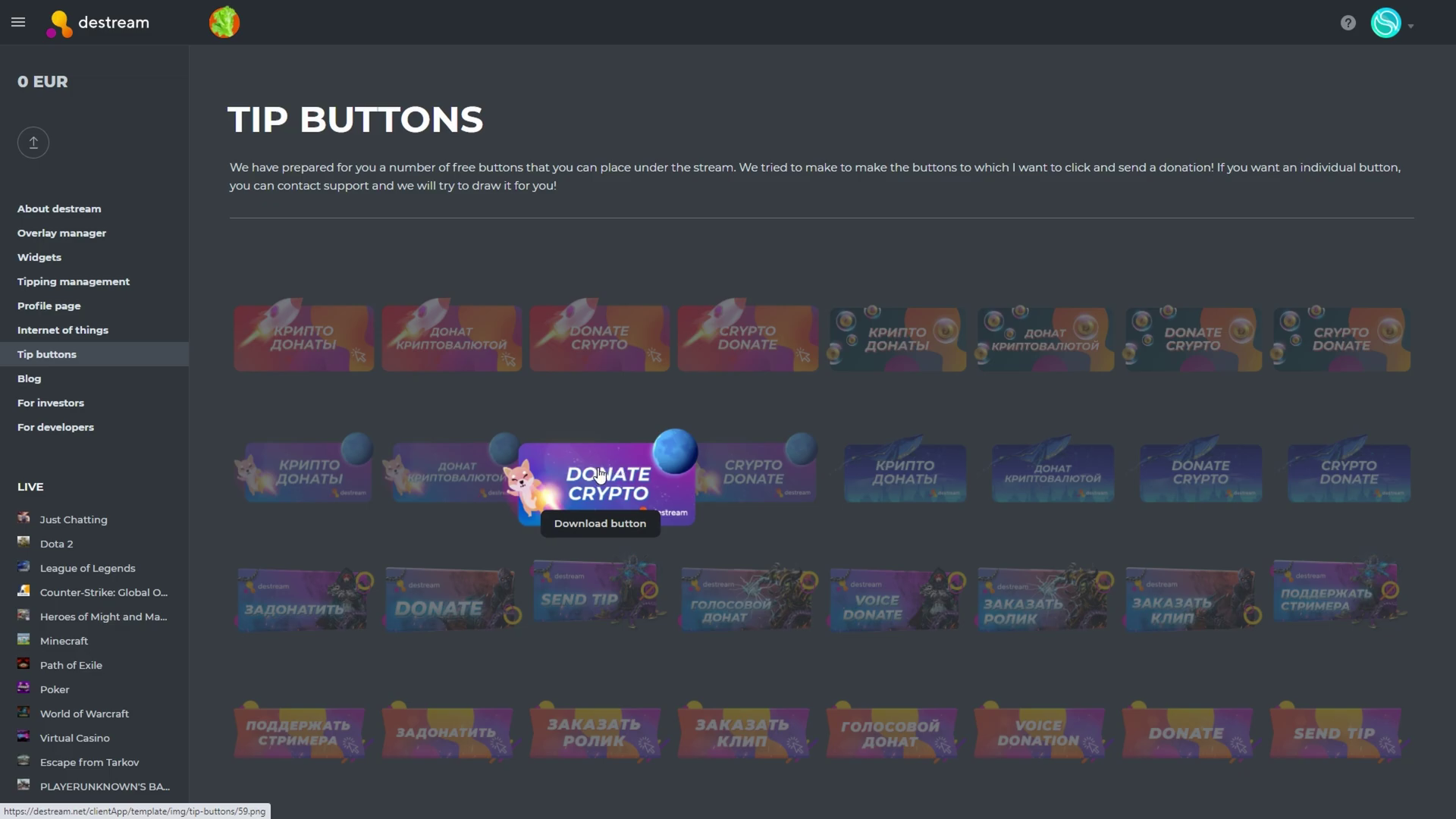
# Scroll through the gallery of downloadable tip button designs
pyautogui.scroll(-2, 599, 474)
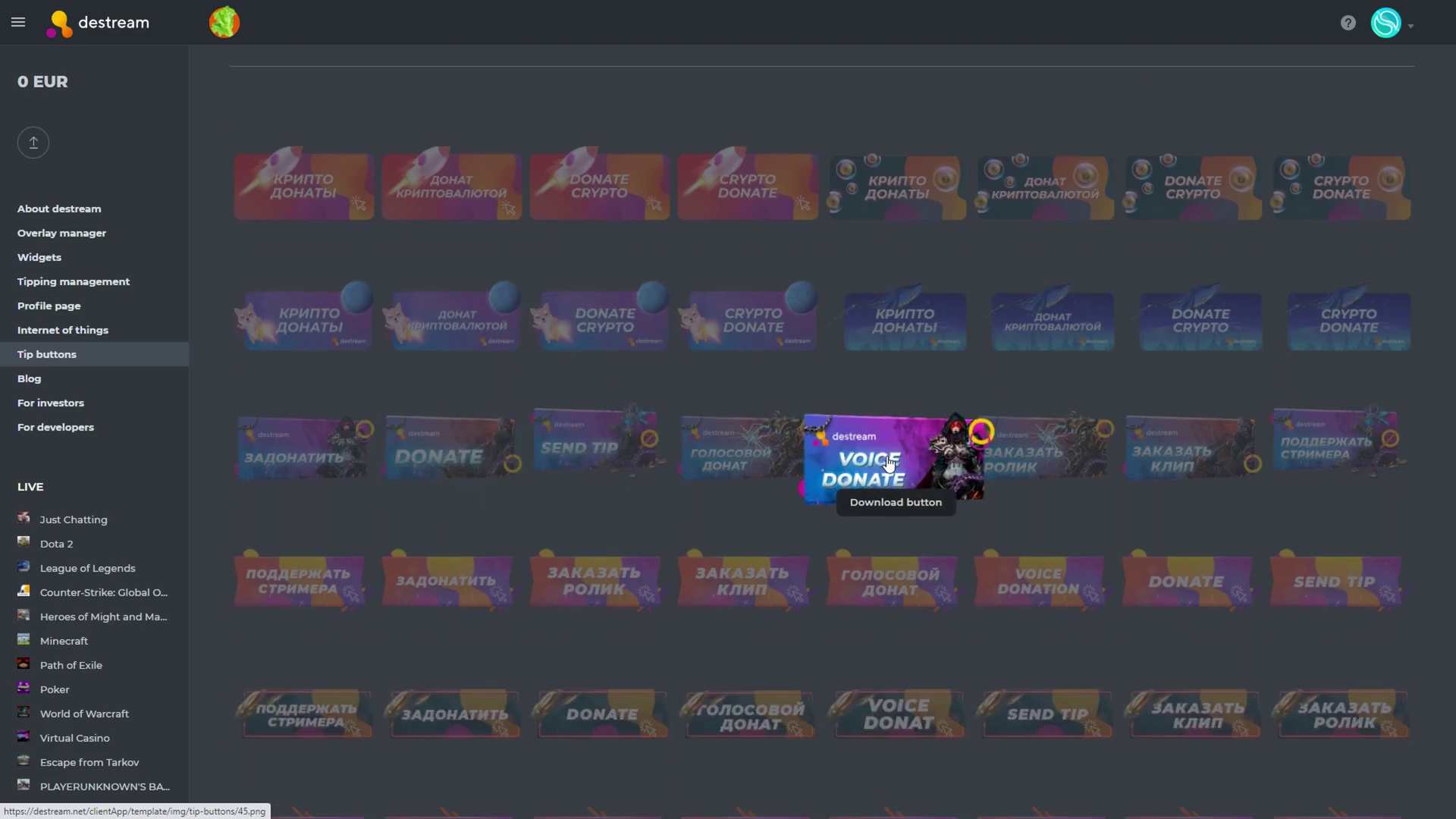
pyautogui.scroll(-3, 892, 466)
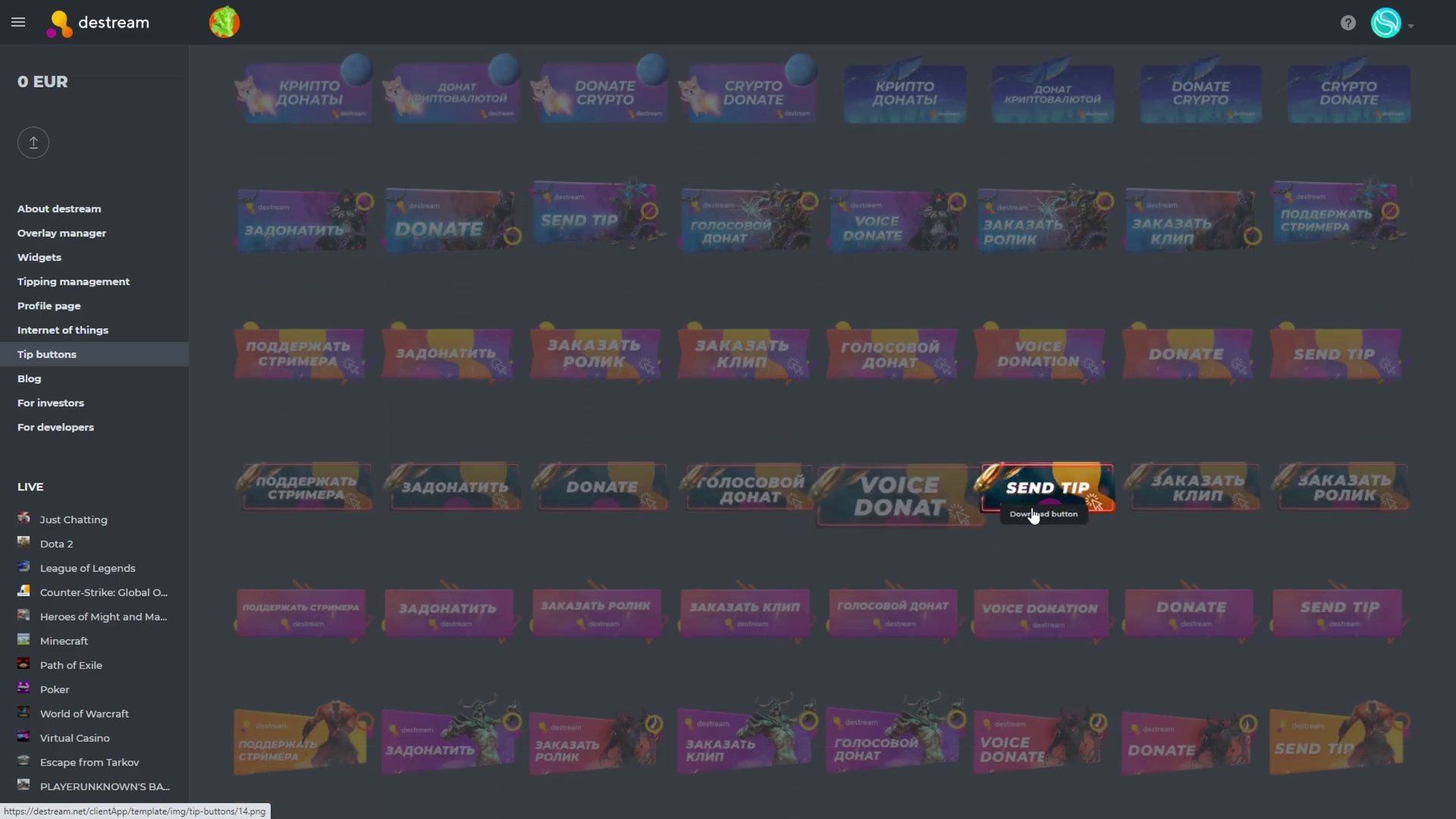
pyautogui.scroll(-2, 652, 433)
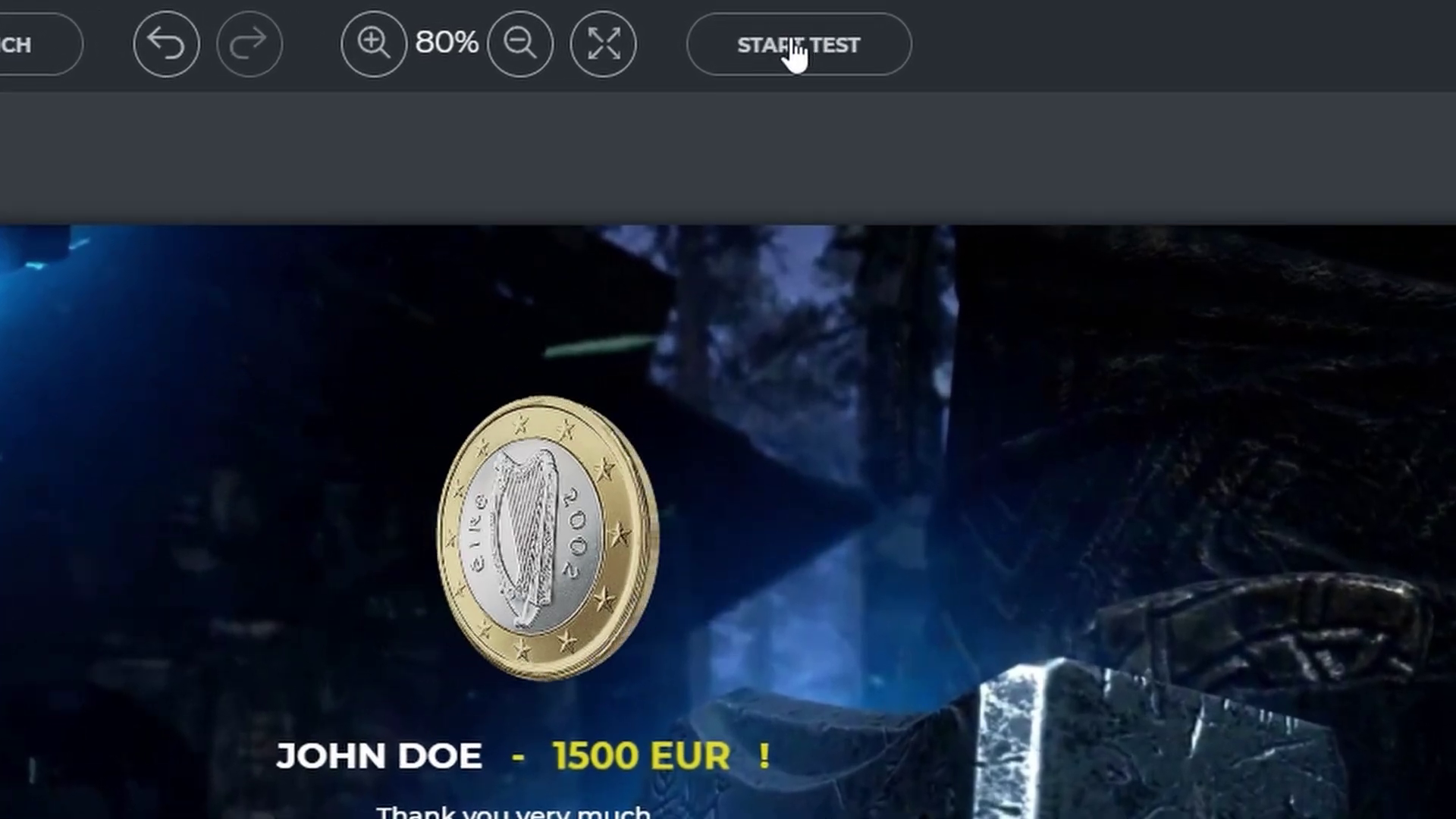
# Start a test run of the overlay's alerts from the editor toolbar
pyautogui.click(762, 22)
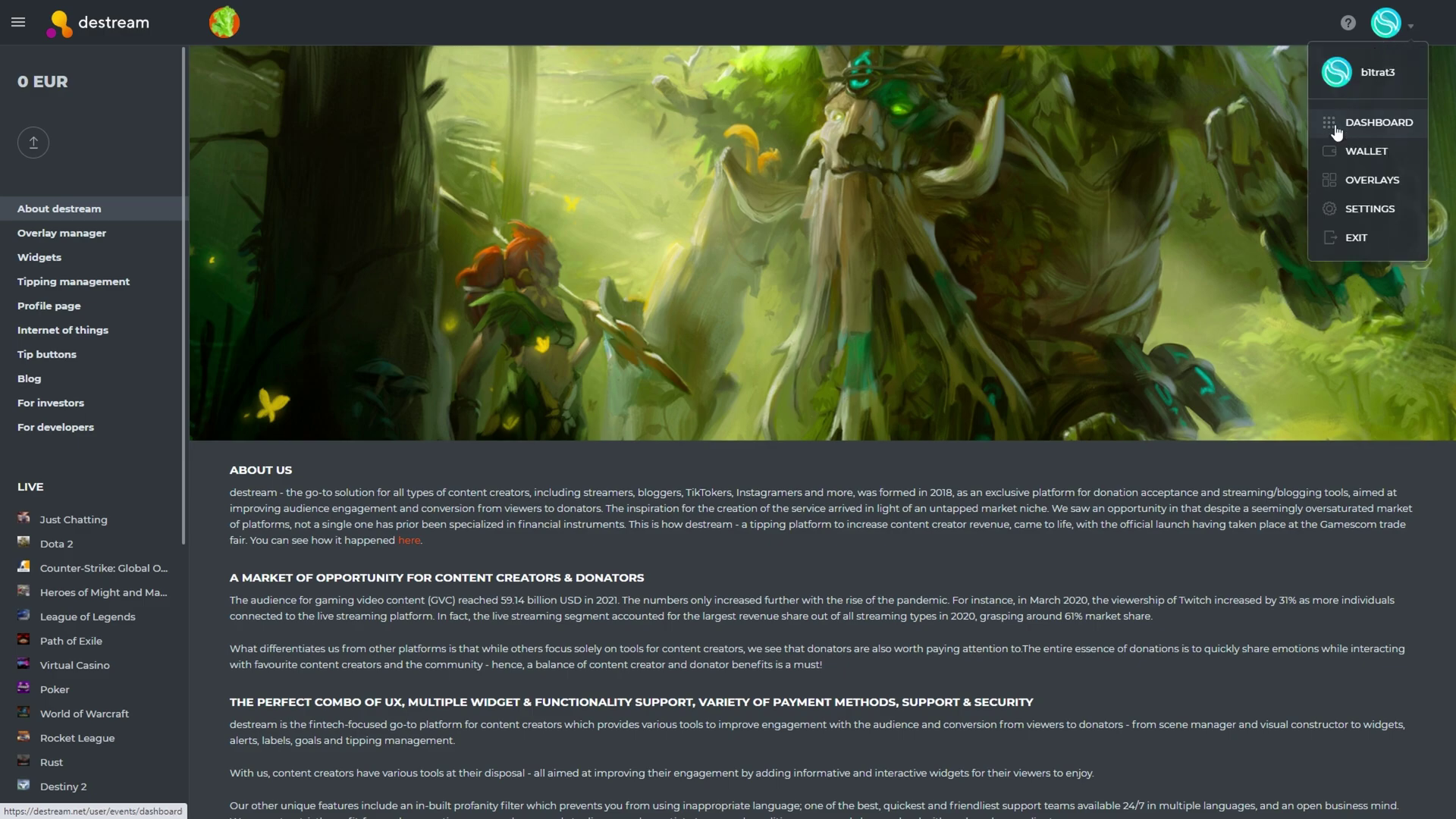
# Open the Dashboard and pop the events feed out into its own window
pyautogui.click(1362, 131)
pyautogui.scroll(-5, 1173, 133)
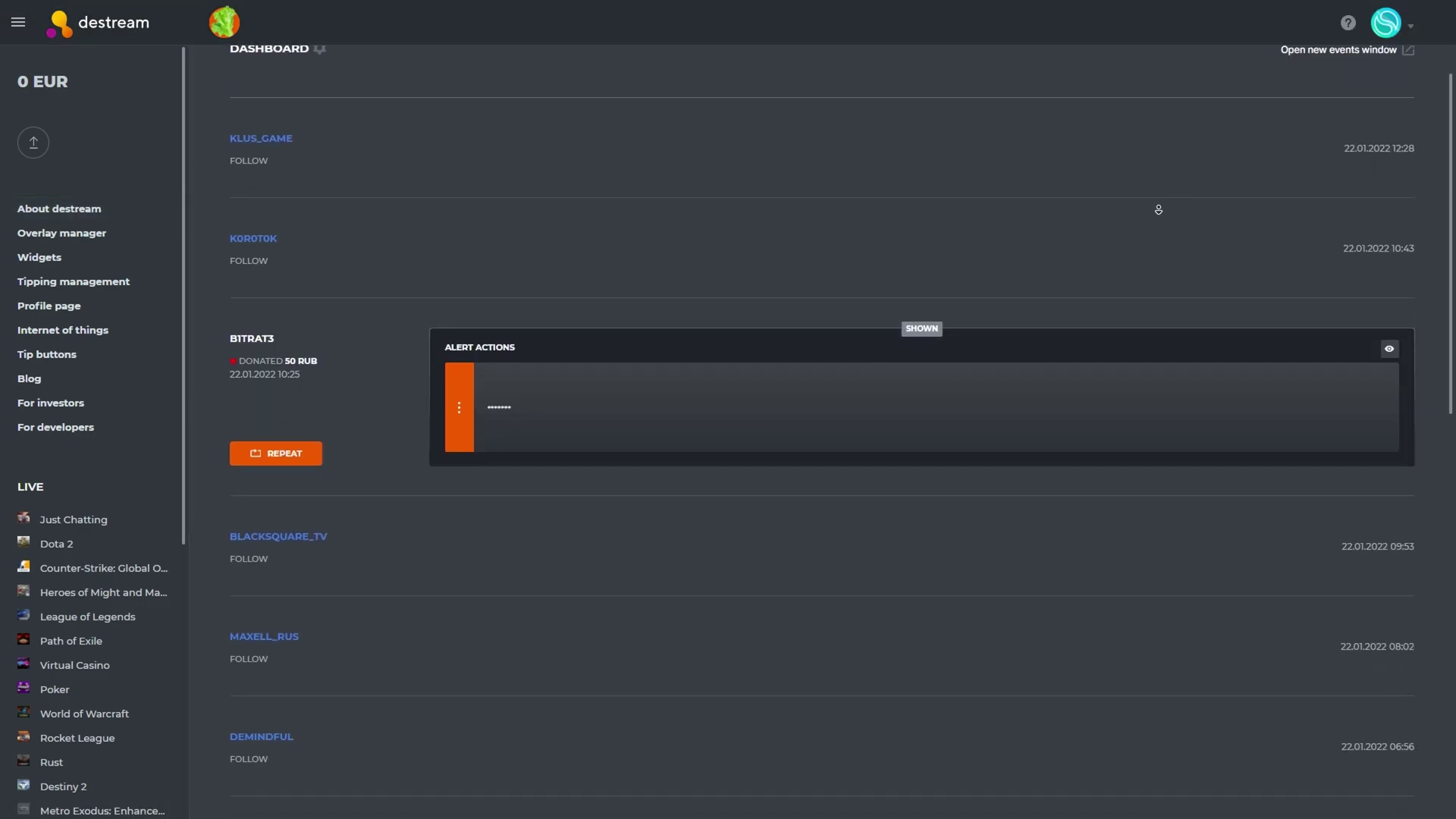
pyautogui.scroll(5, 1289, 122)
pyautogui.click(1298, 114)
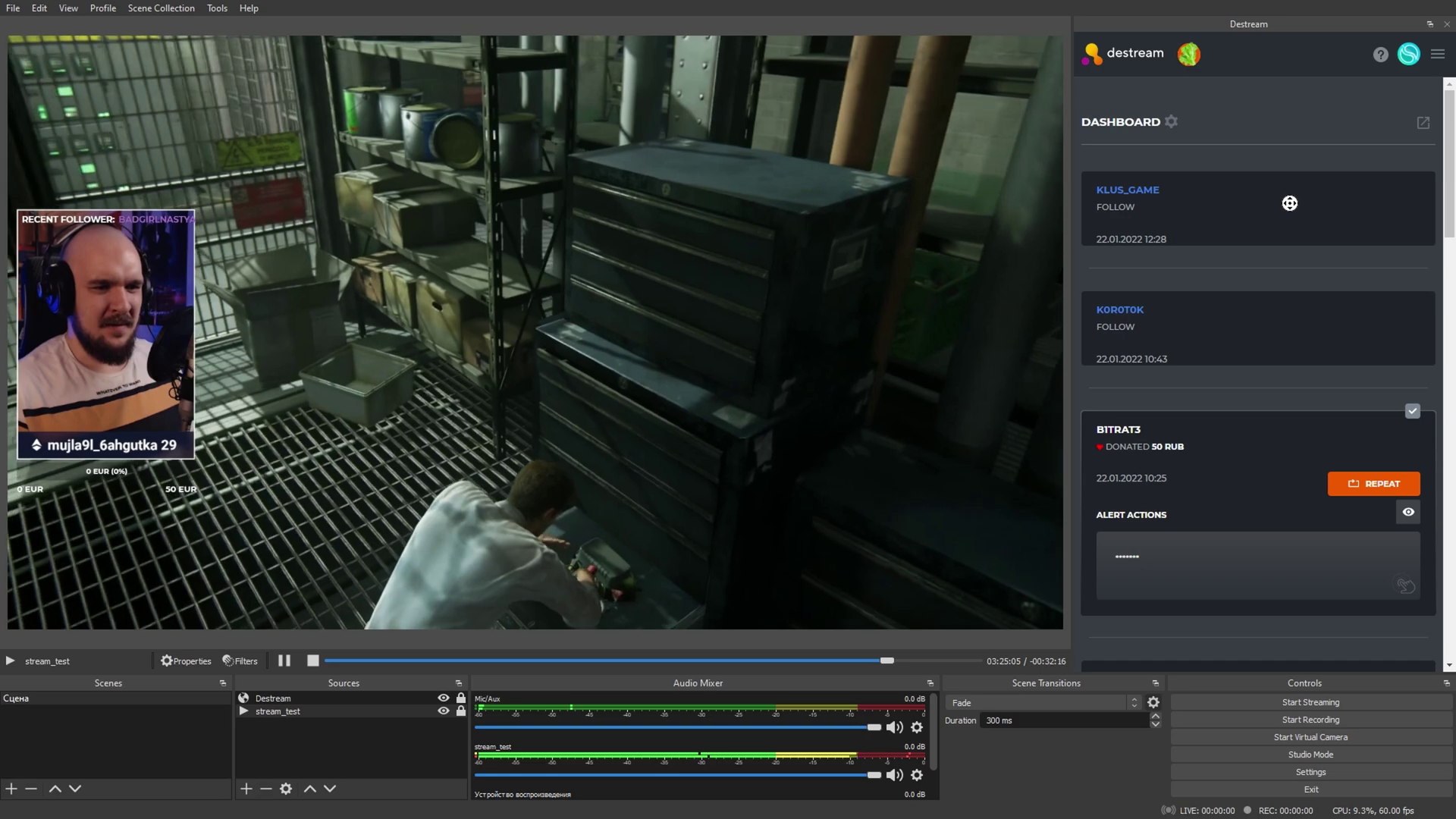
pyautogui.scroll(-4, 1318, 240)
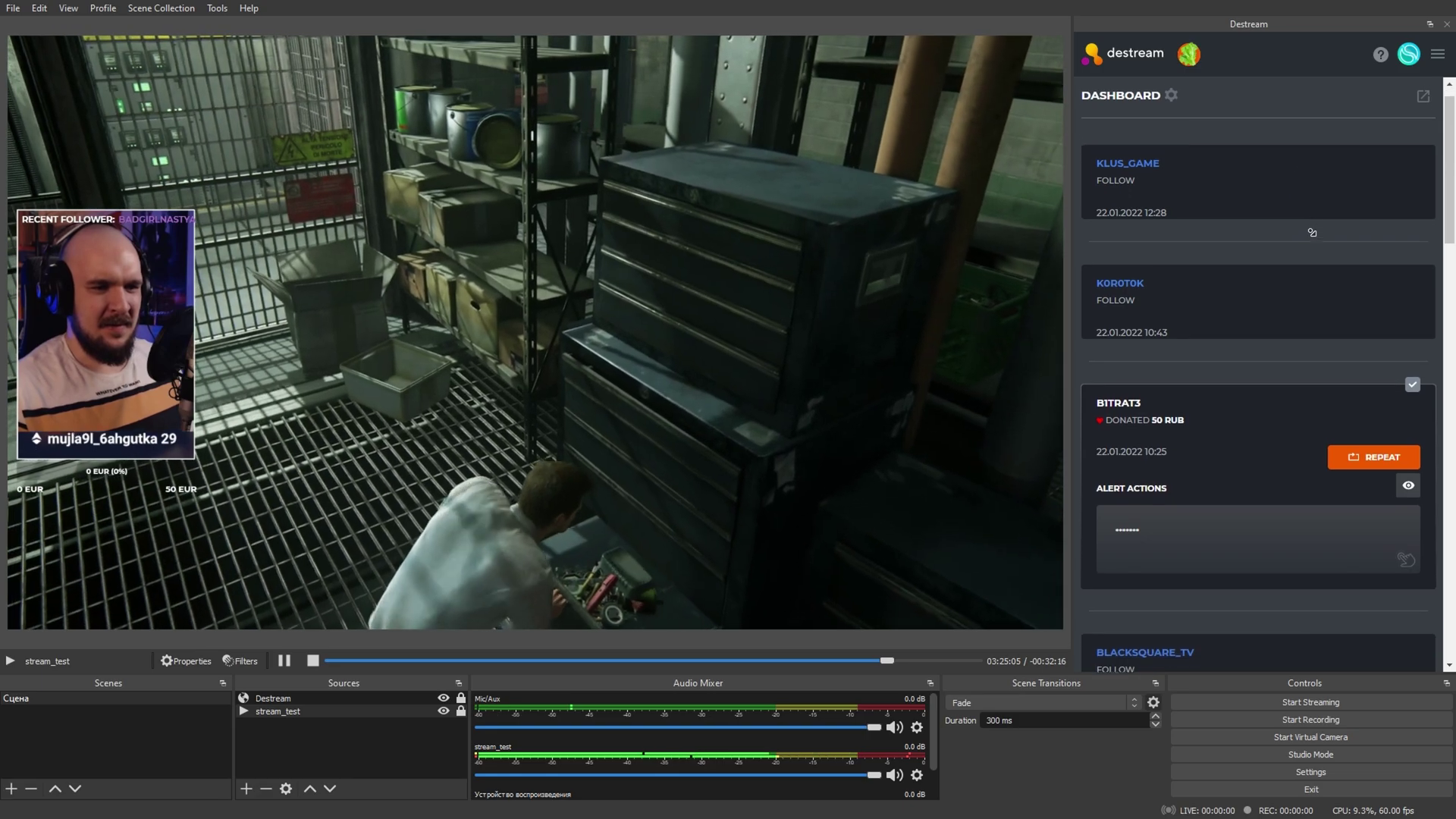
pyautogui.scroll(-6, 1318, 240)
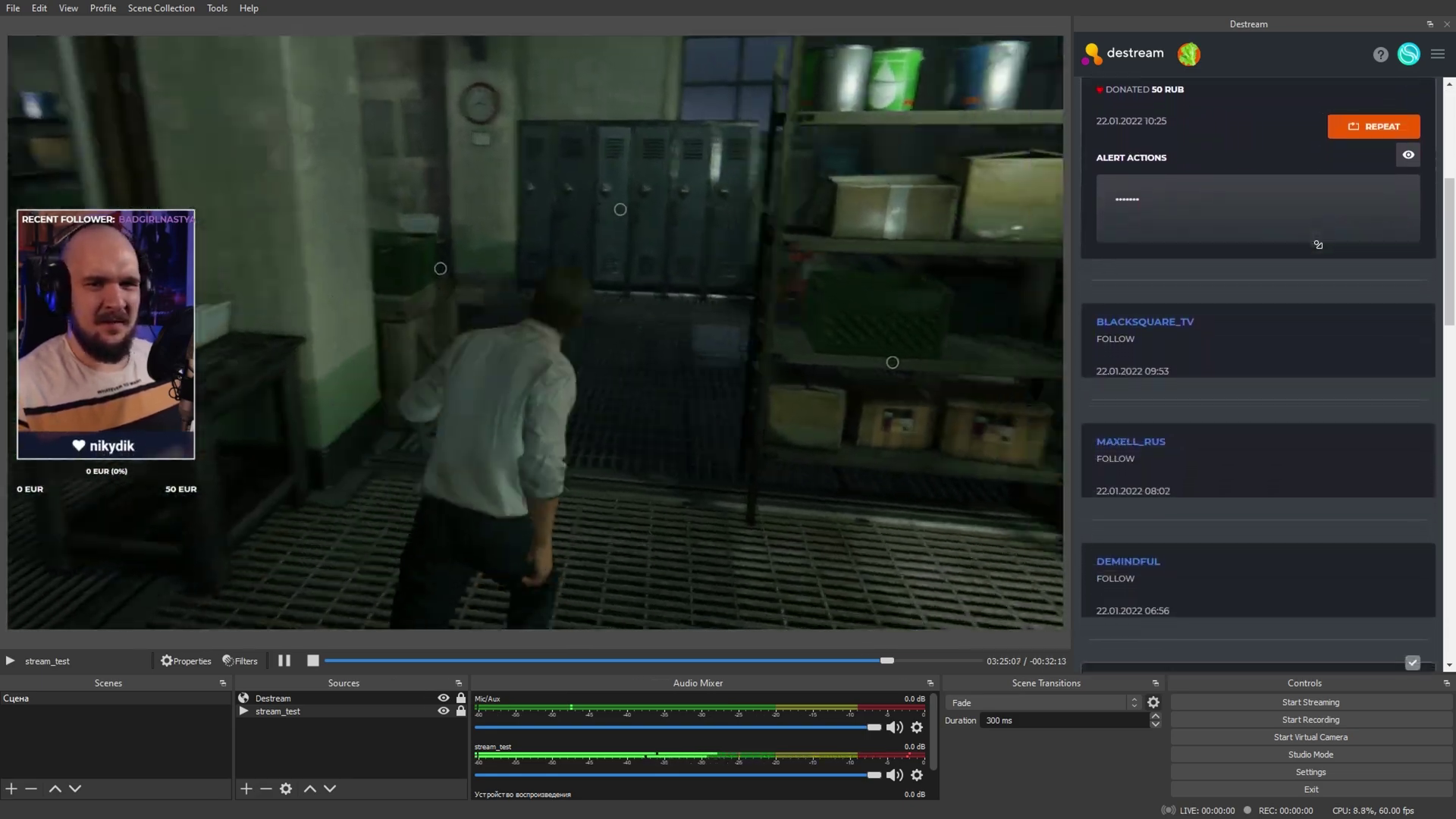
pyautogui.scroll(-9, 1317, 248)
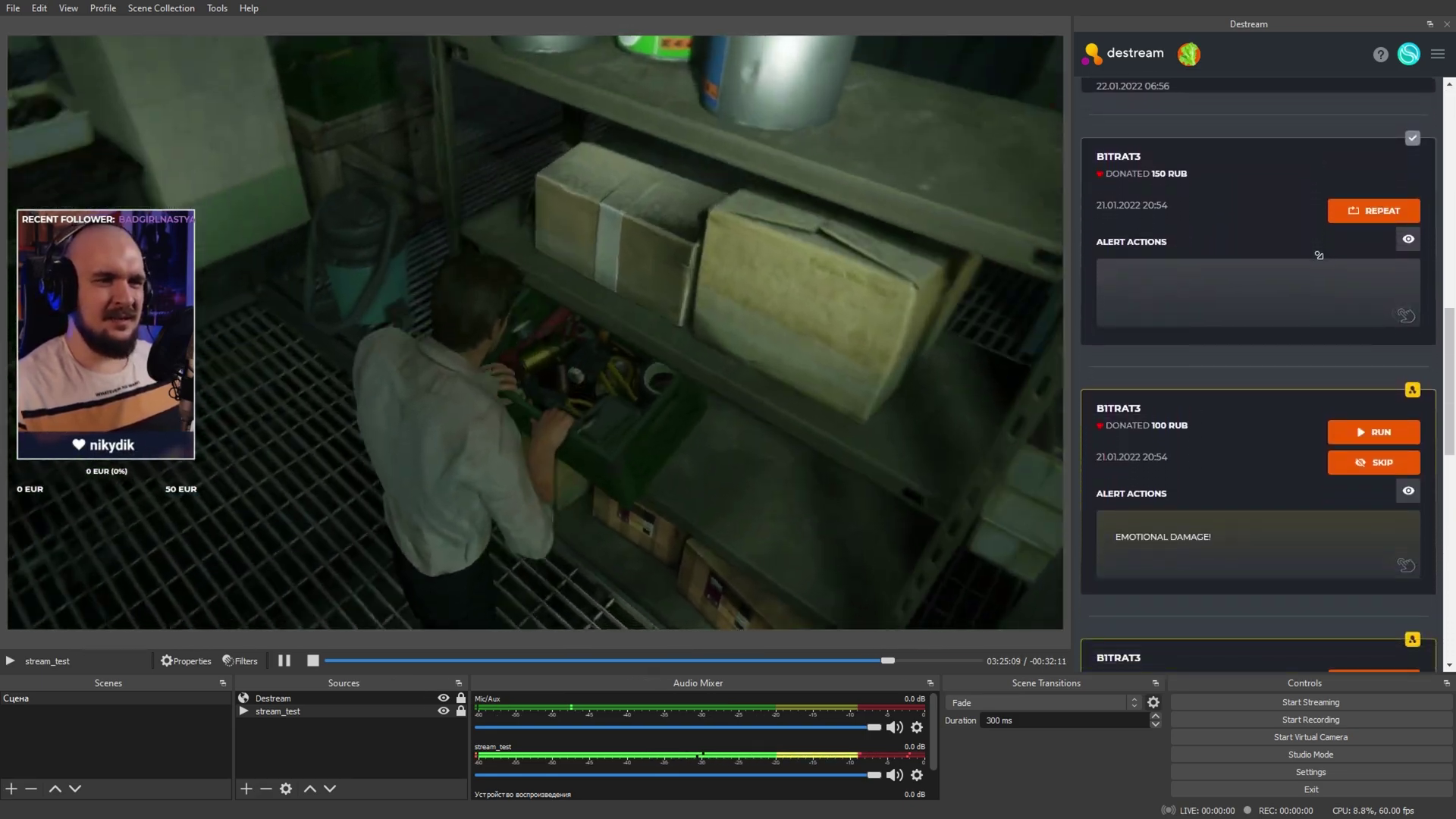
pyautogui.scroll(-2, 1317, 255)
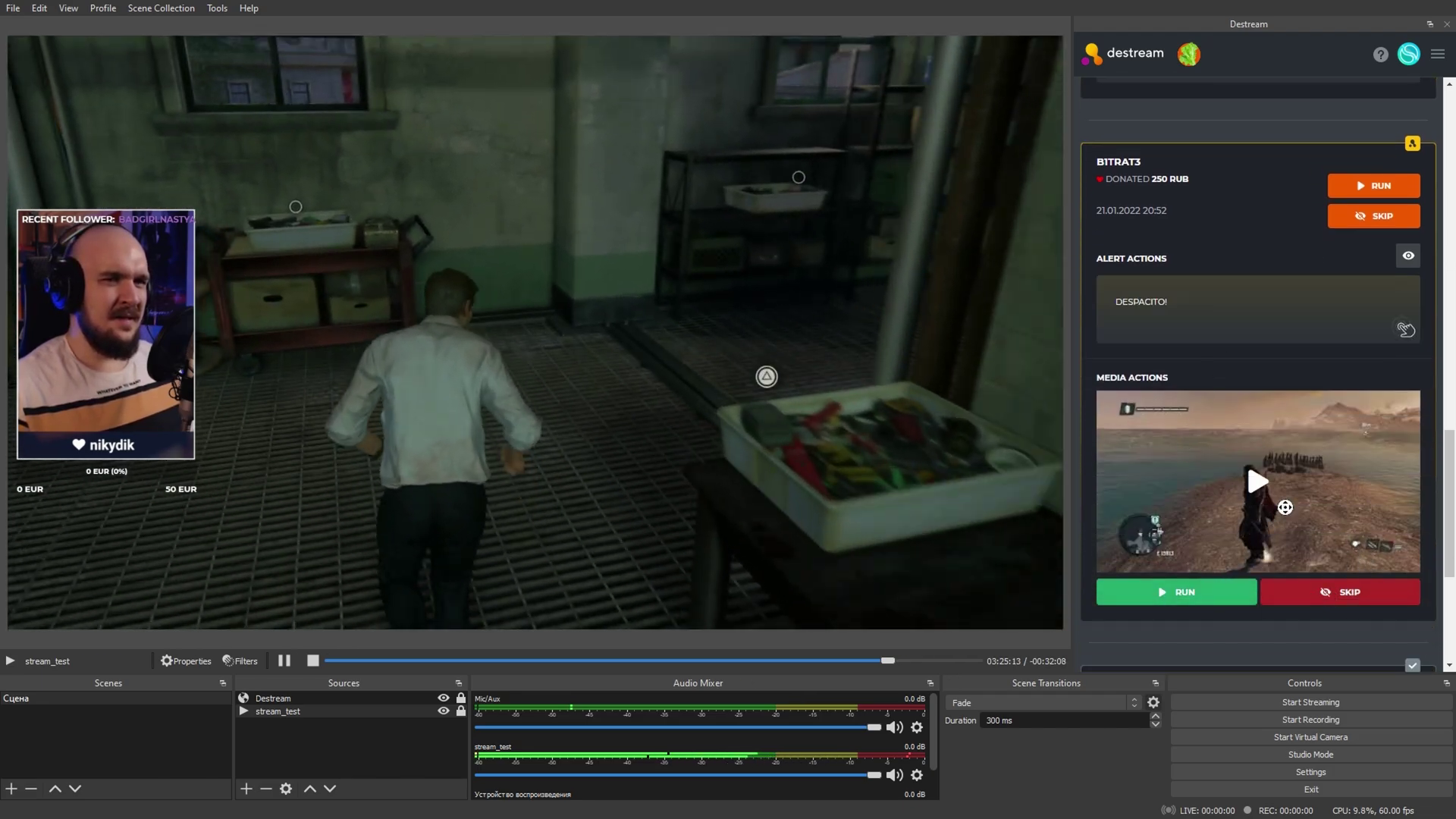
pyautogui.scroll(-1, 1282, 540)
pyautogui.scroll(-4, 1281, 541)
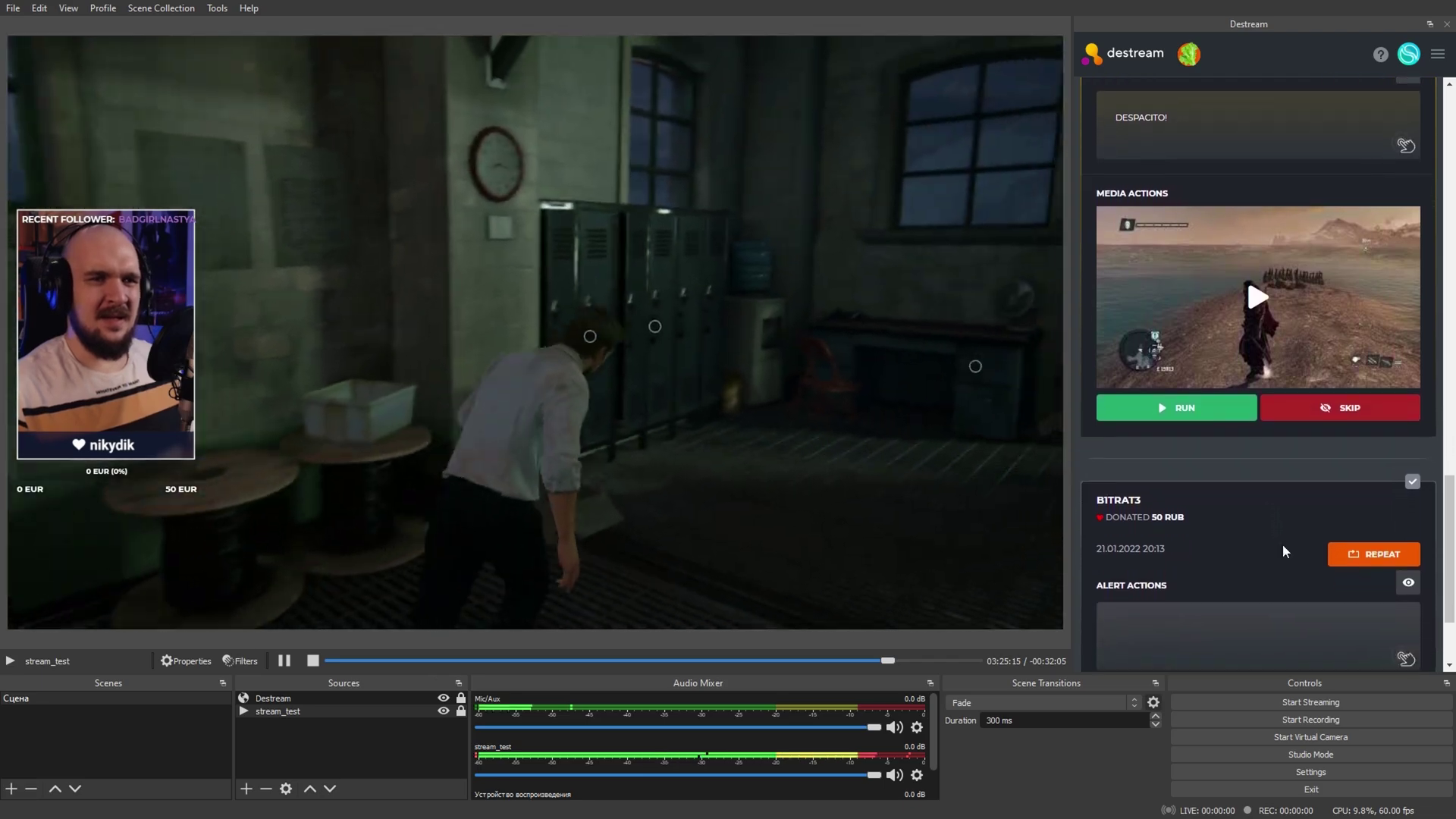
pyautogui.scroll(11, 1272, 508)
pyautogui.scroll(6, 1270, 502)
pyautogui.scroll(-4, 1269, 503)
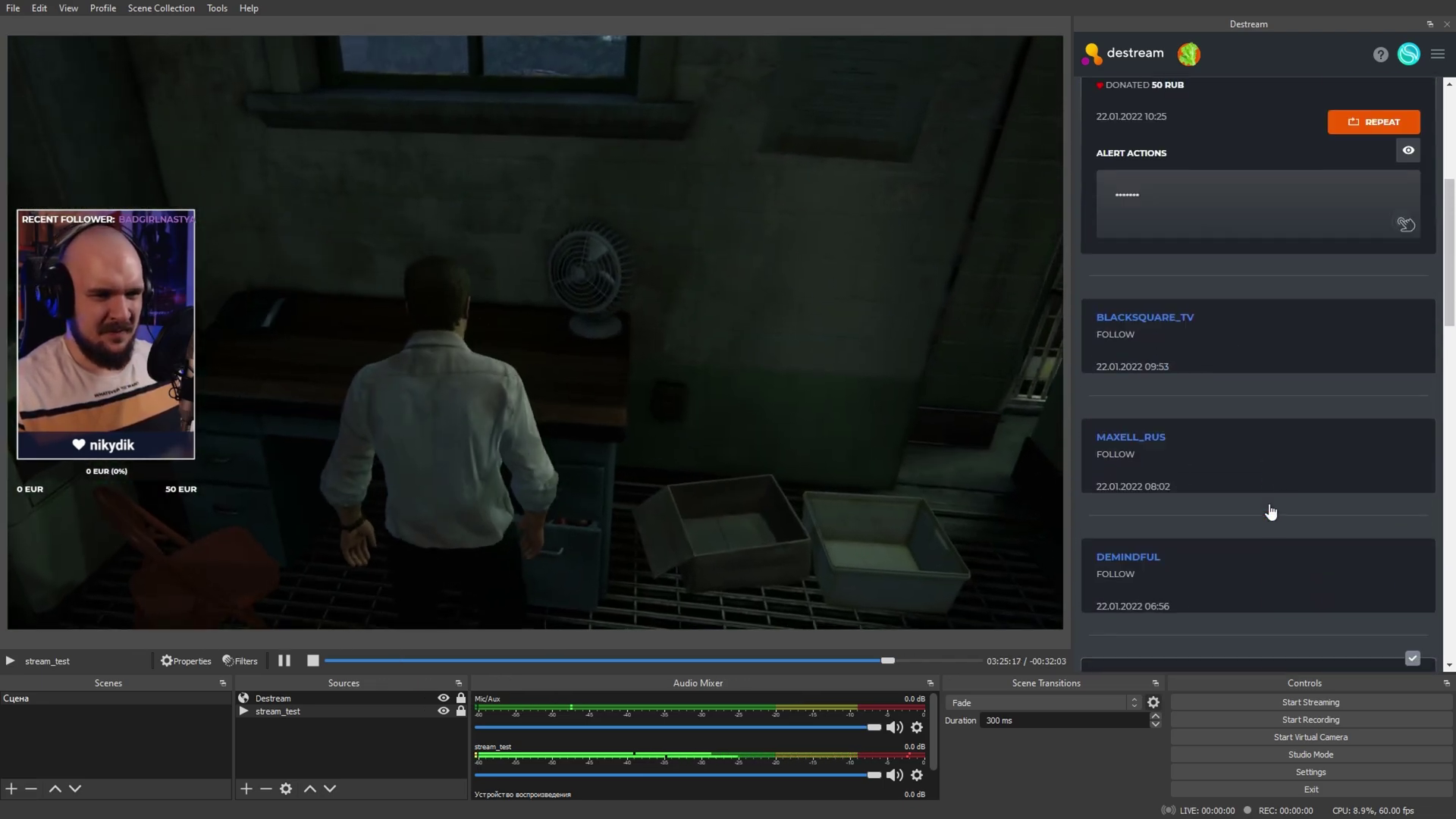
pyautogui.scroll(5, 1282, 499)
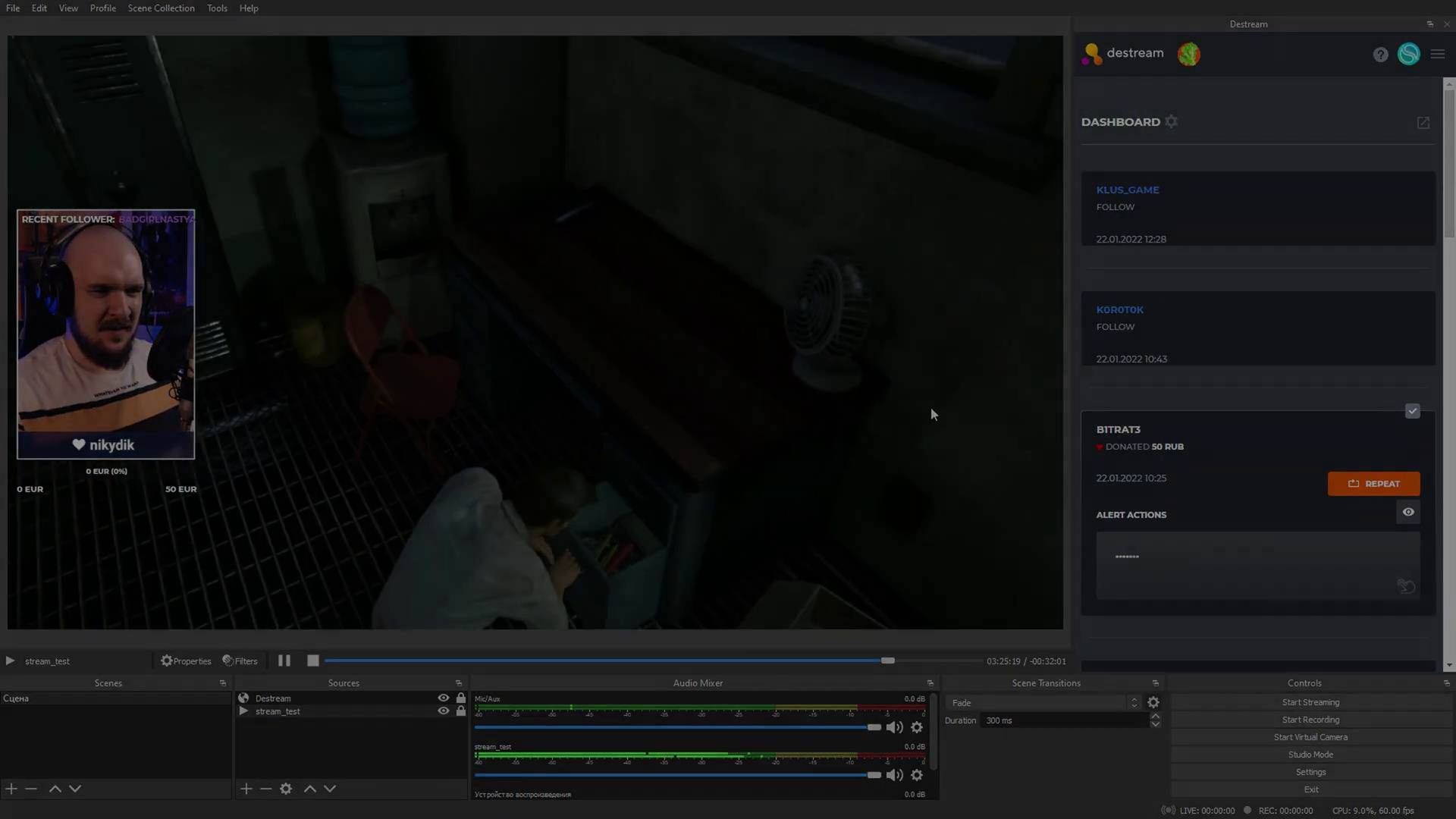